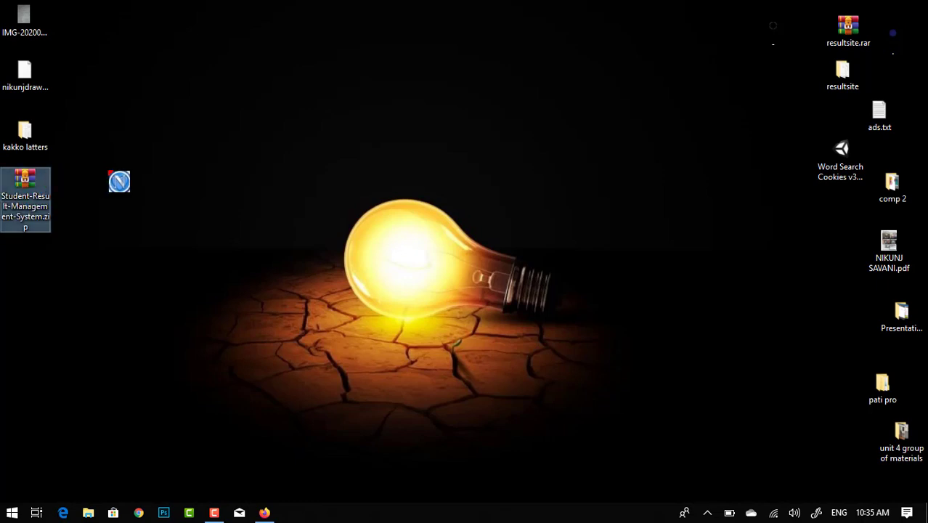
Step: Drag the Student-Result-Management-System.zip icon from the left column to the desktop's top centre
drag(46, 189, 311, 42)
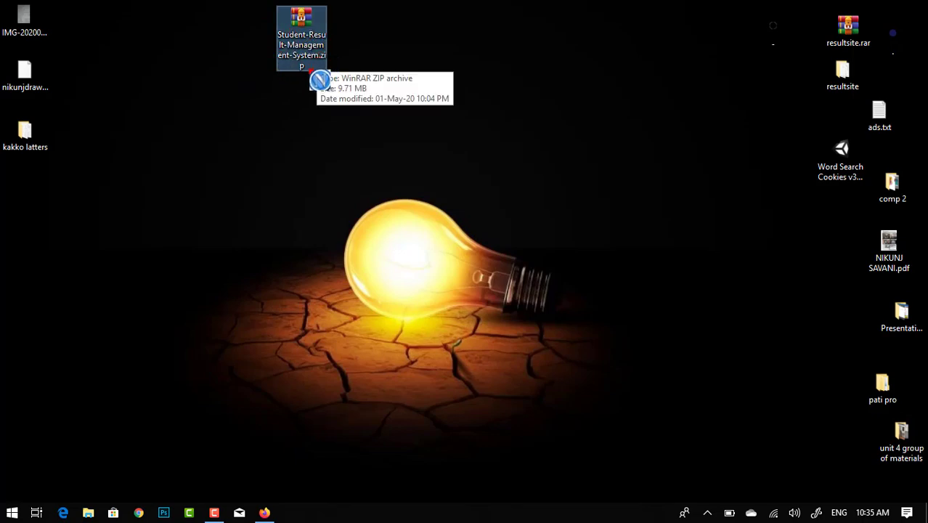
click(270, 516)
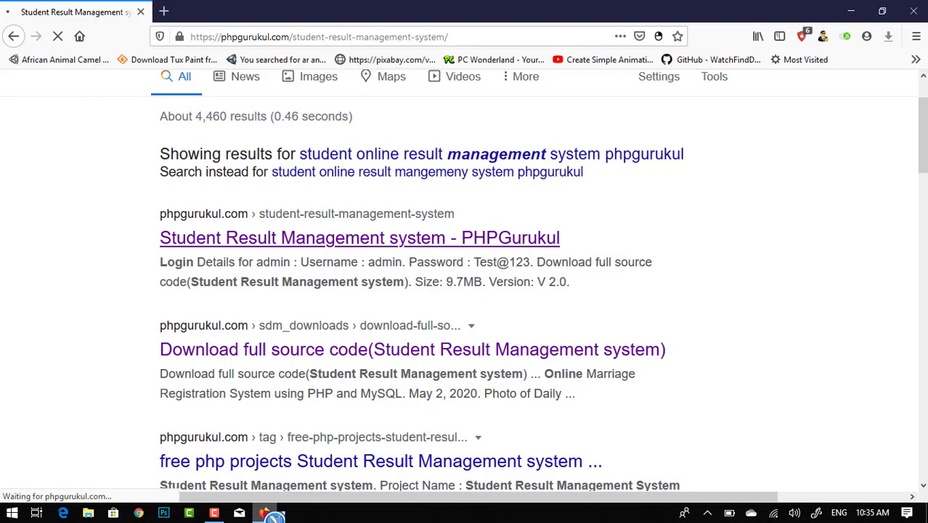
scroll(616, 225, down, 5)
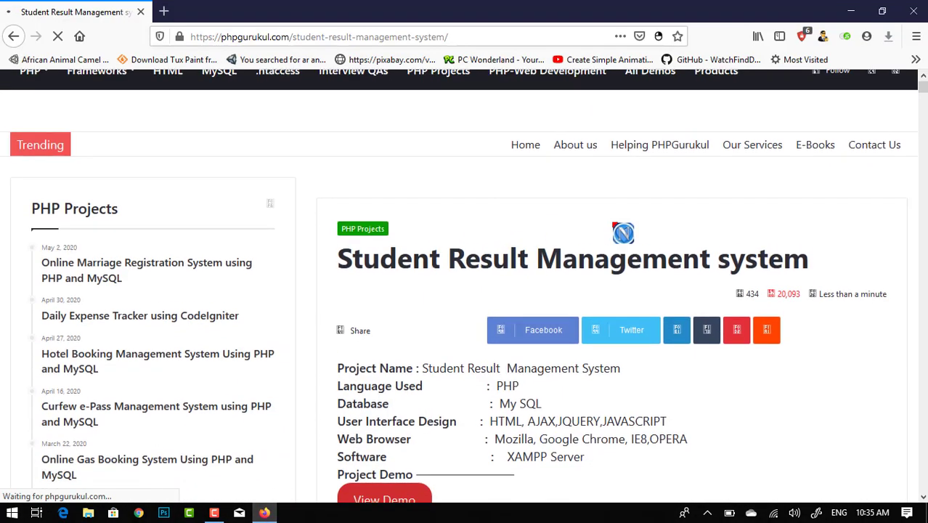
scroll(616, 225, down, 4)
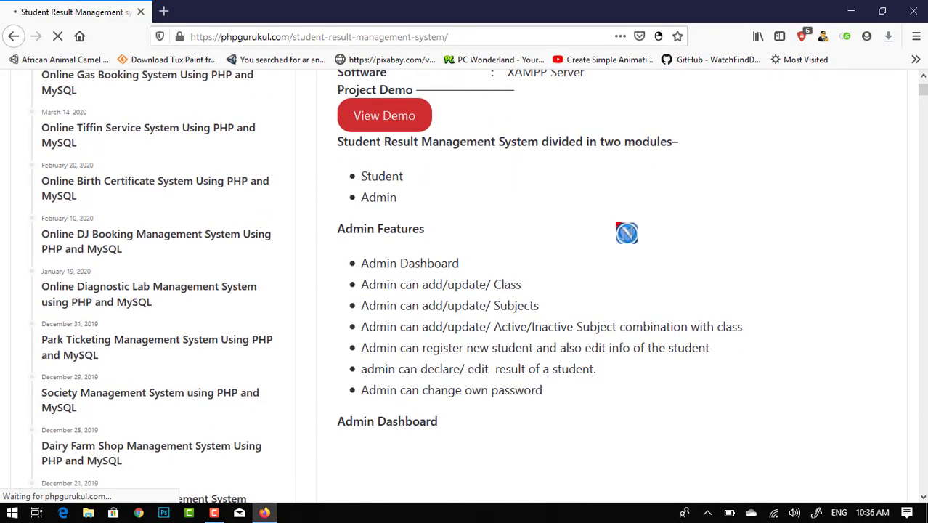
scroll(626, 233, down, 1)
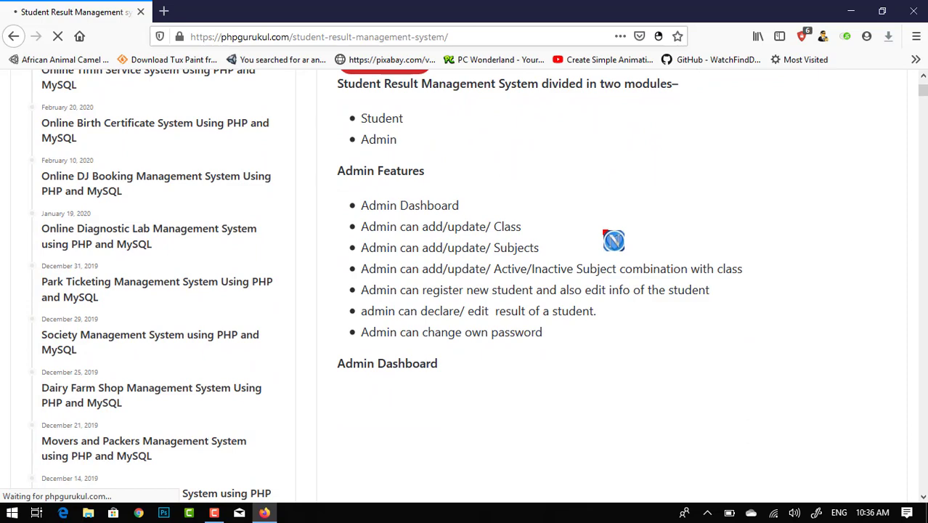
scroll(614, 240, down, 1)
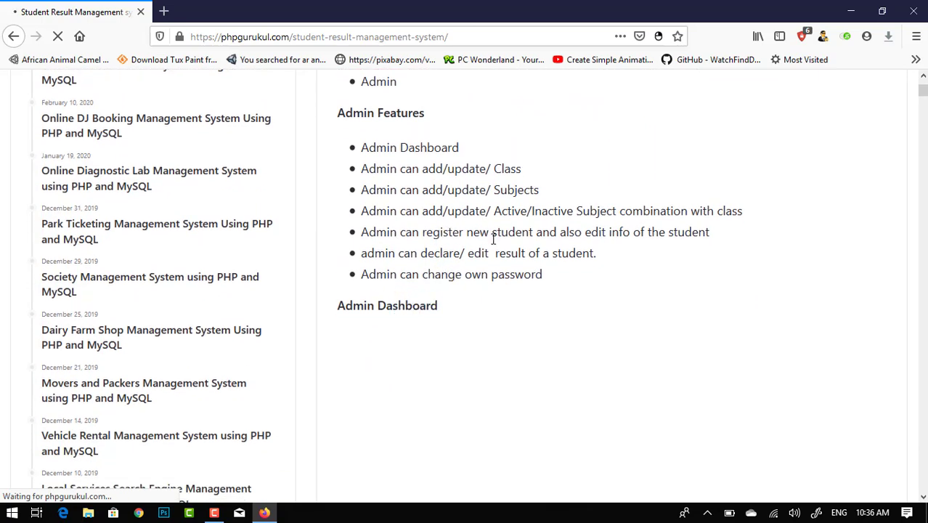
scroll(478, 218, up, 6)
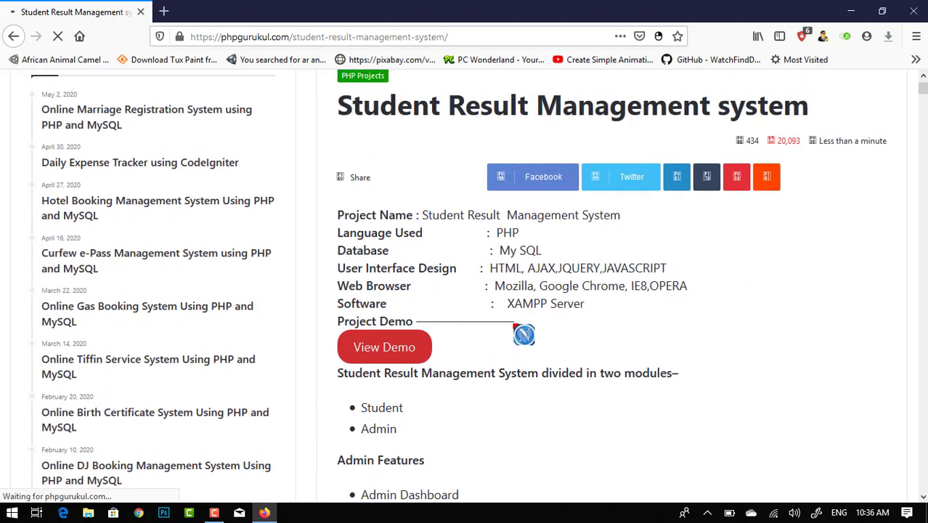
scroll(524, 334, down, 8)
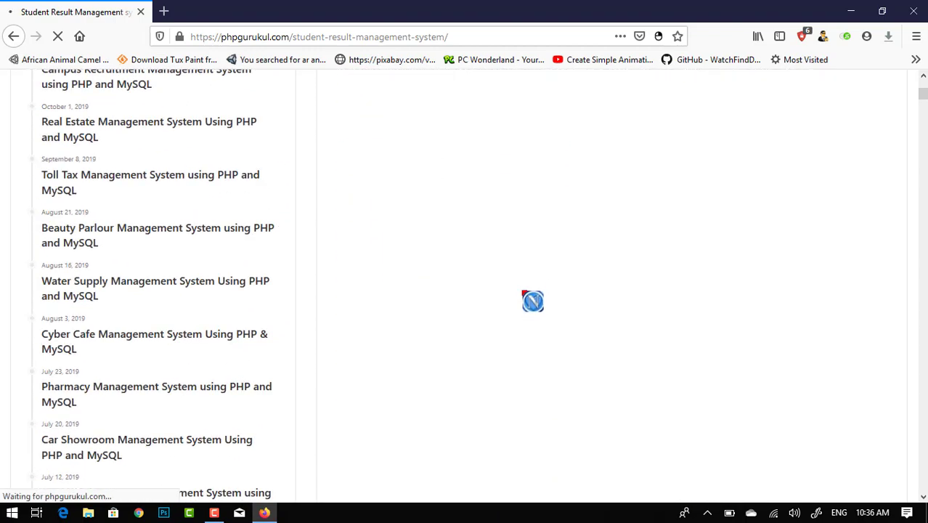
scroll(534, 303, up, 5)
scroll(534, 295, up, 4)
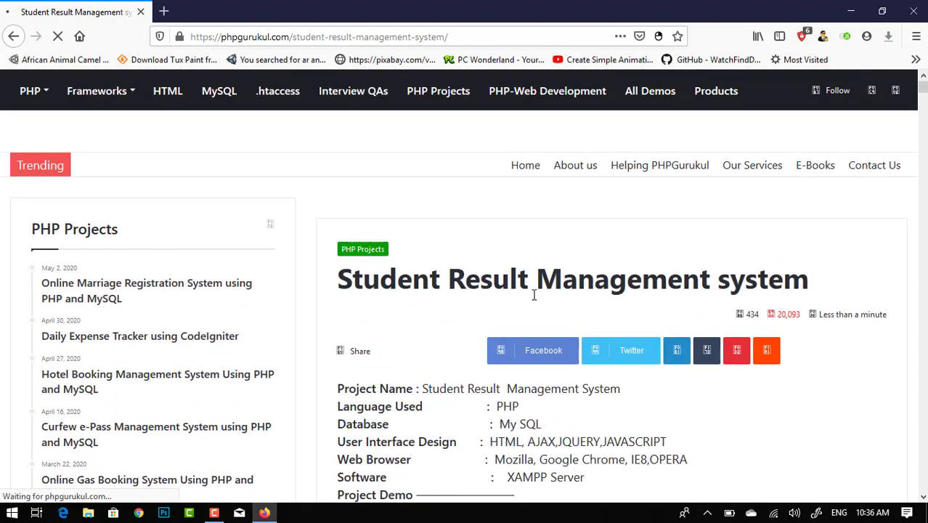
middle_click(650, 225)
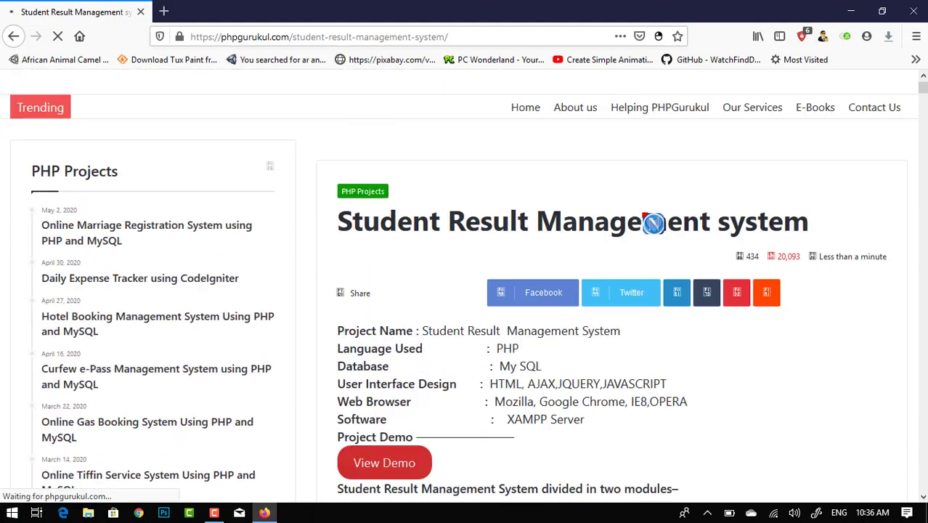
click(591, 133)
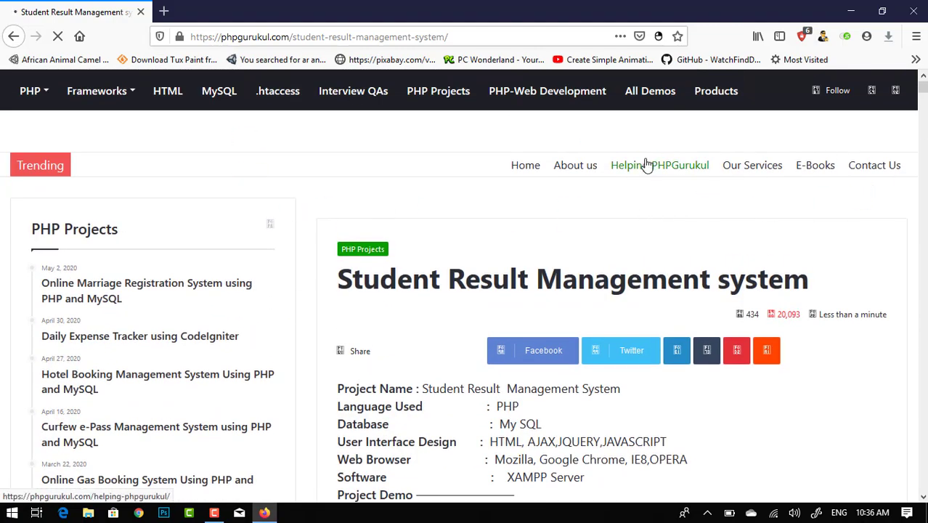
mouse_move(827, 73)
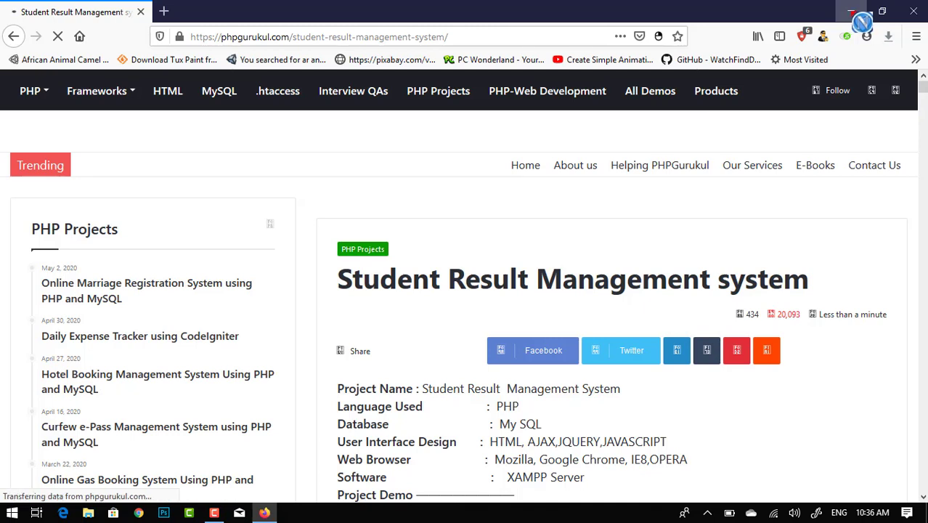
click(852, 11)
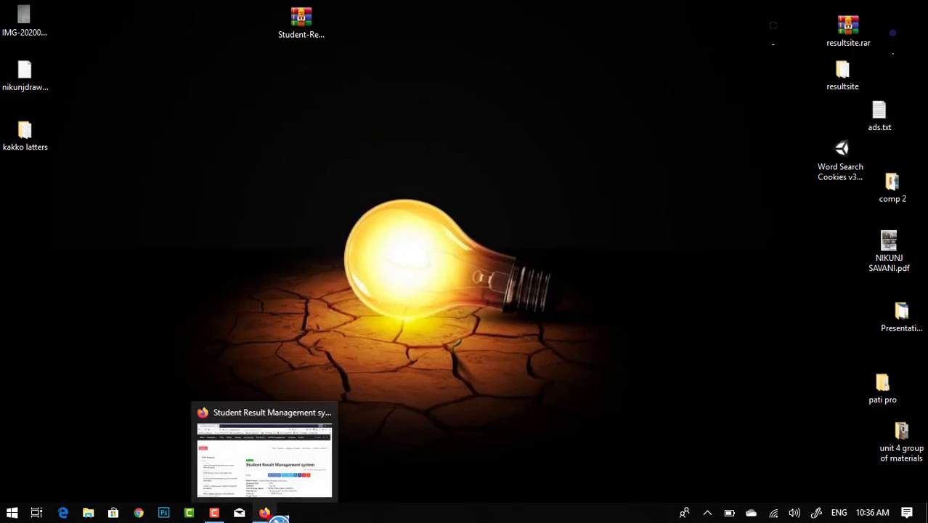
Step: Check the Firefox project page and the screen recorder timer, then hide both
click(264, 513)
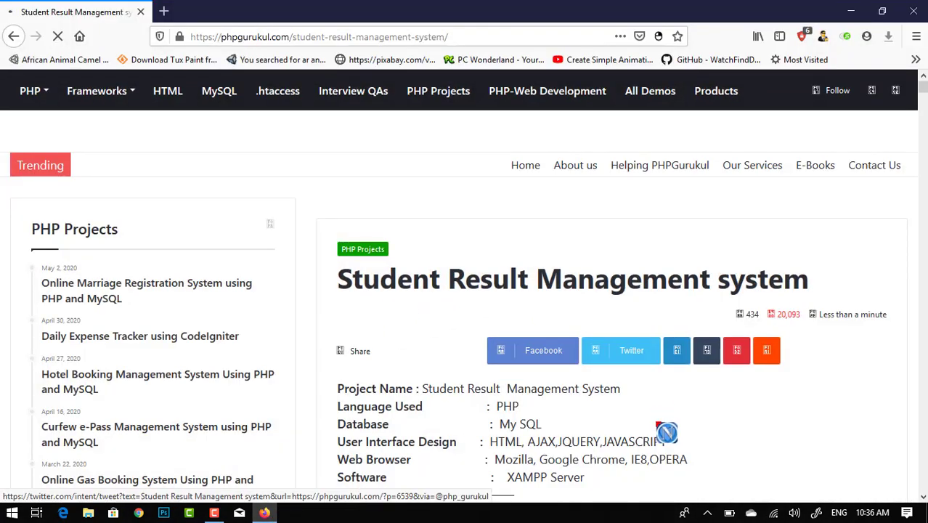
click(264, 513)
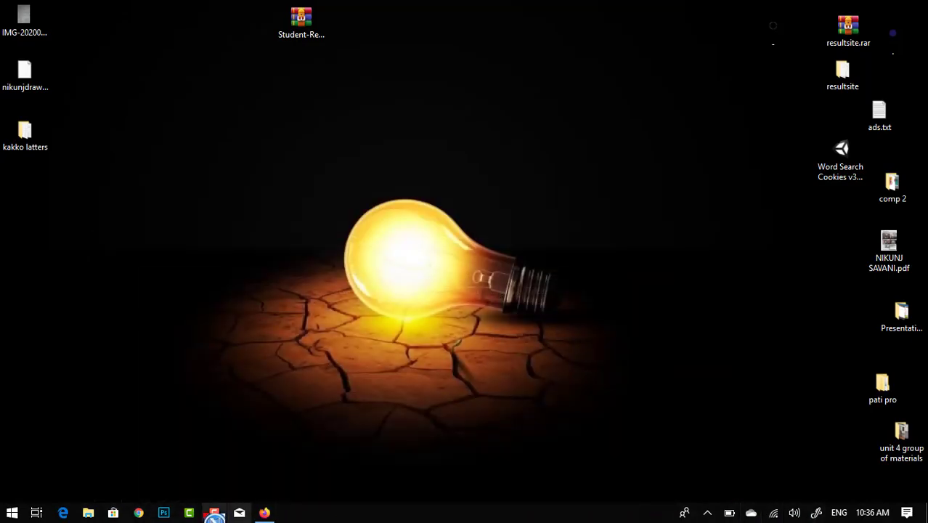
click(214, 512)
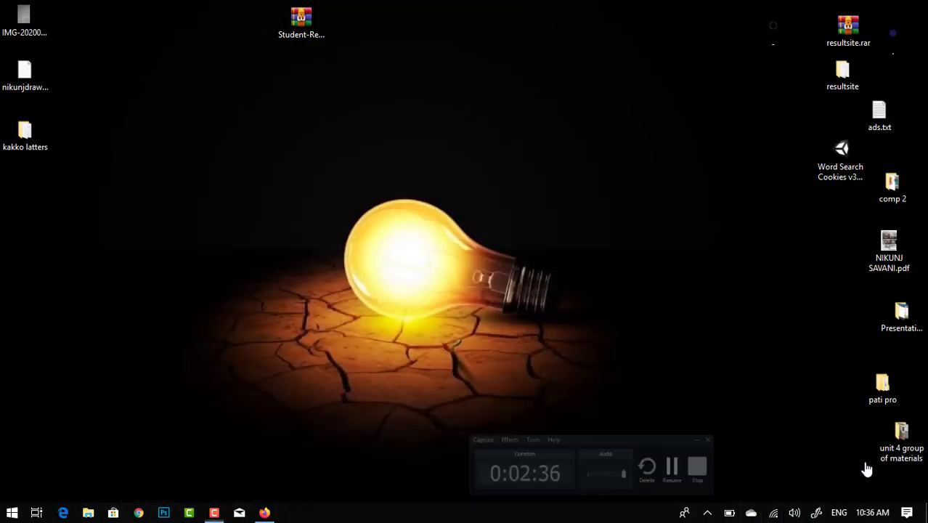
click(225, 517)
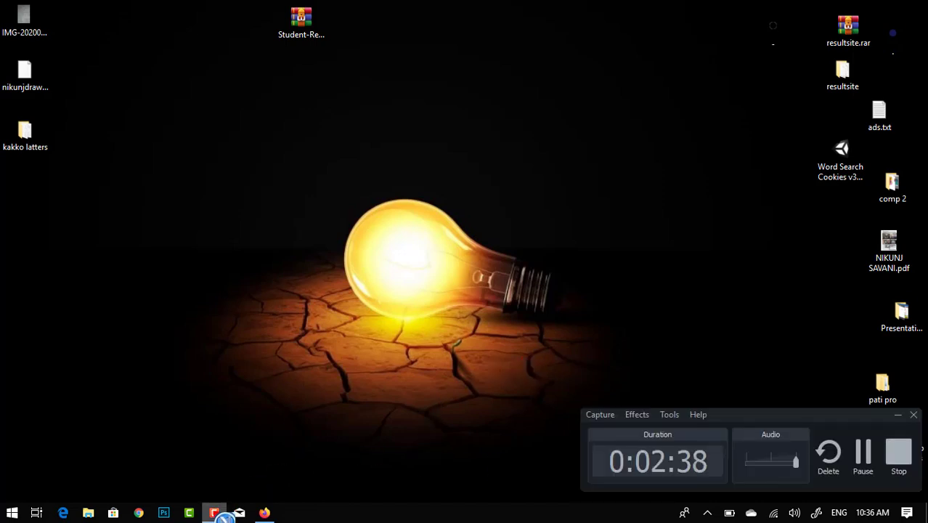
click(224, 517)
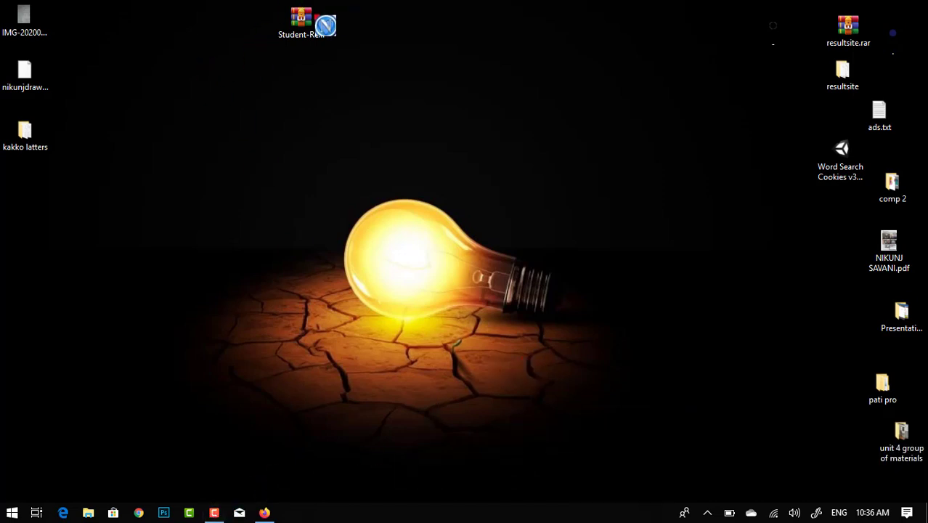
Step: Move the zip archive back to the left column below the kakko latters folder
drag(305, 32, 80, 203)
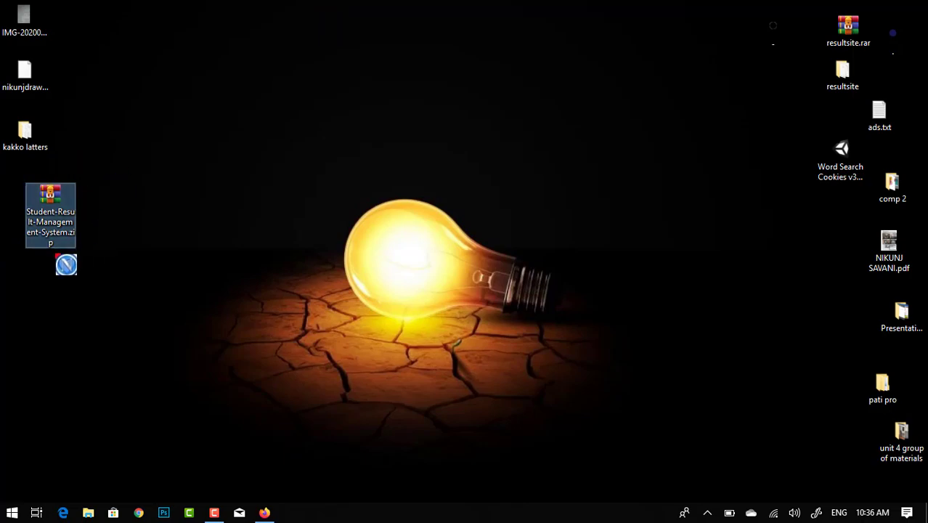
click(264, 513)
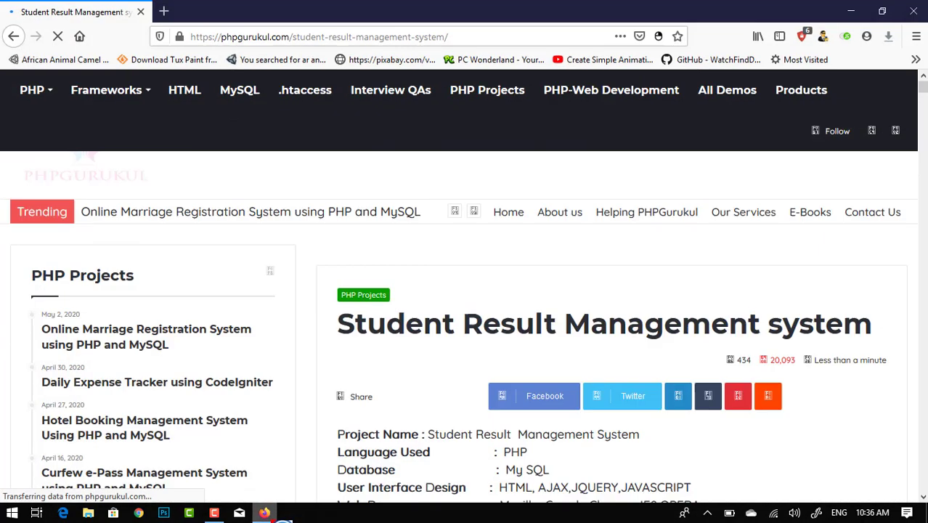
click(264, 513)
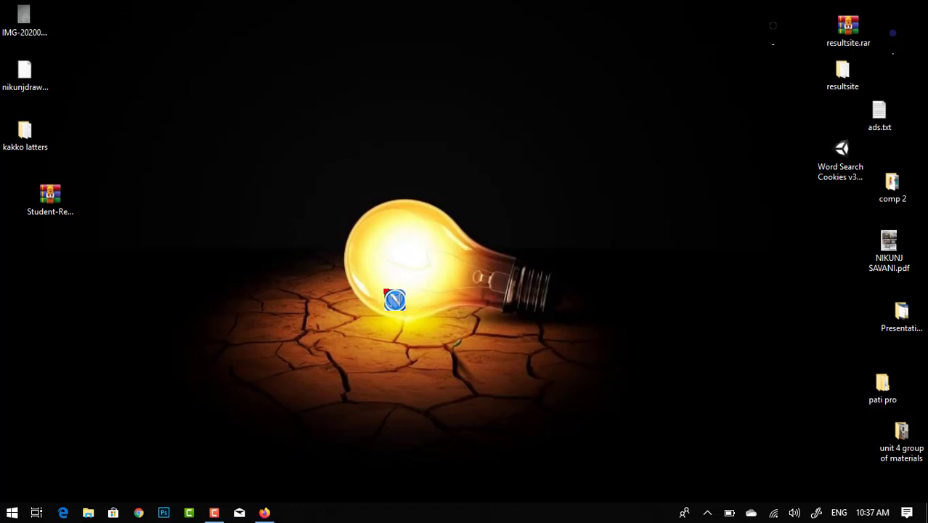
Step: Extract the zip into a Student-Result-Management-System folder and select the new folder
right_click(68, 204)
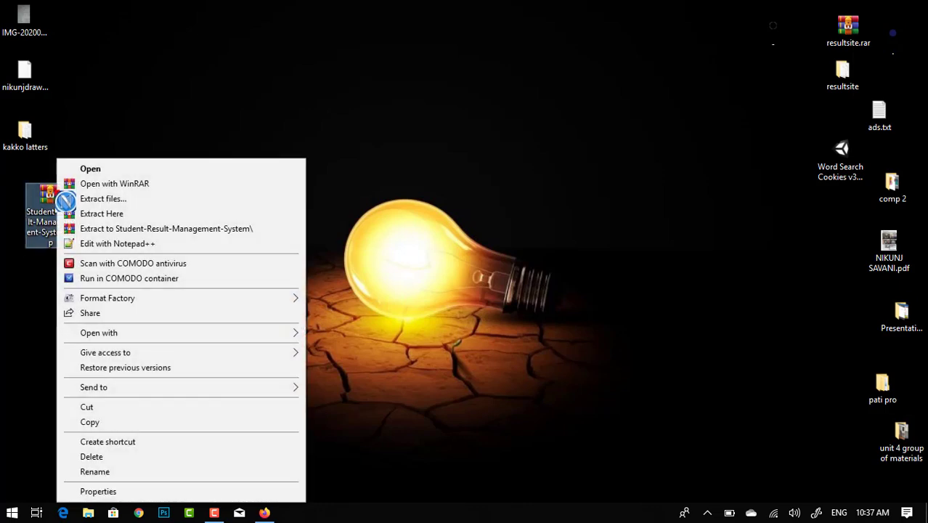
click(107, 229)
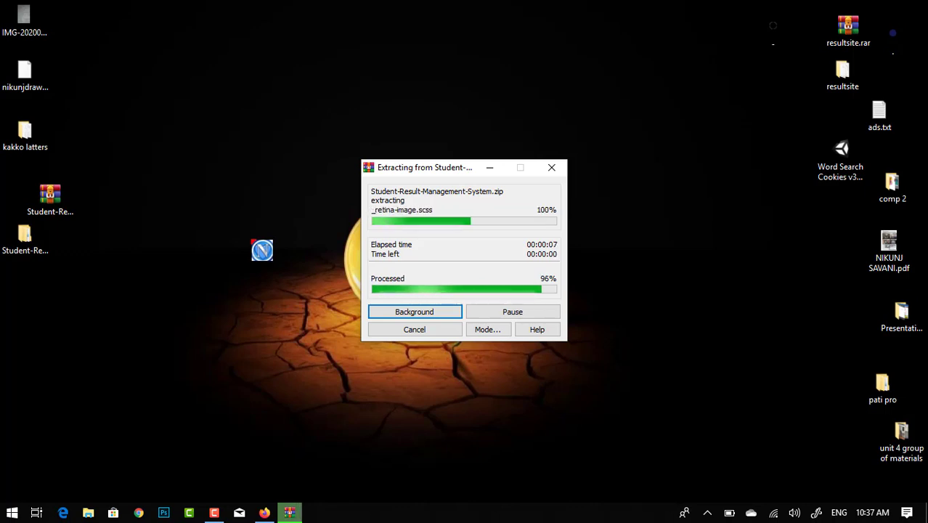
drag(65, 221, 80, 36)
click(31, 236)
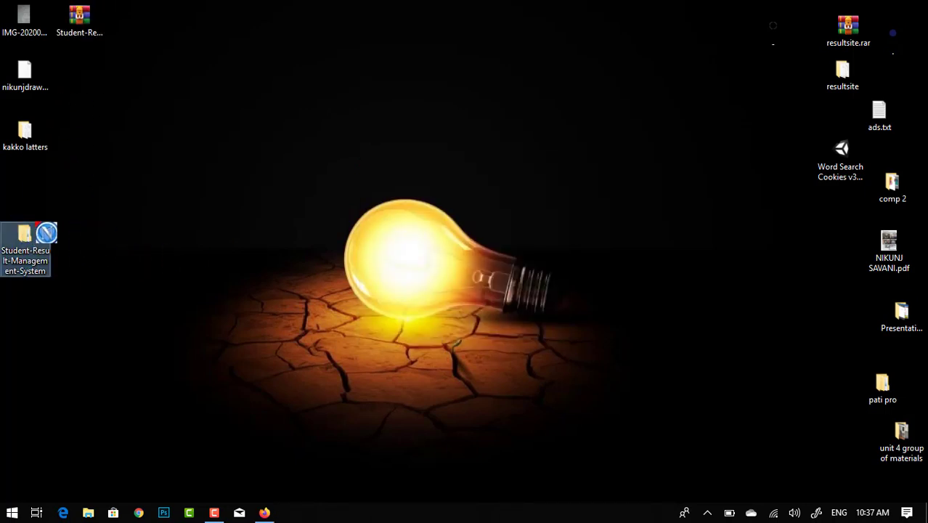
Step: Open the extracted Student Result Management System > srms folder and browse its files
double_click(16, 237)
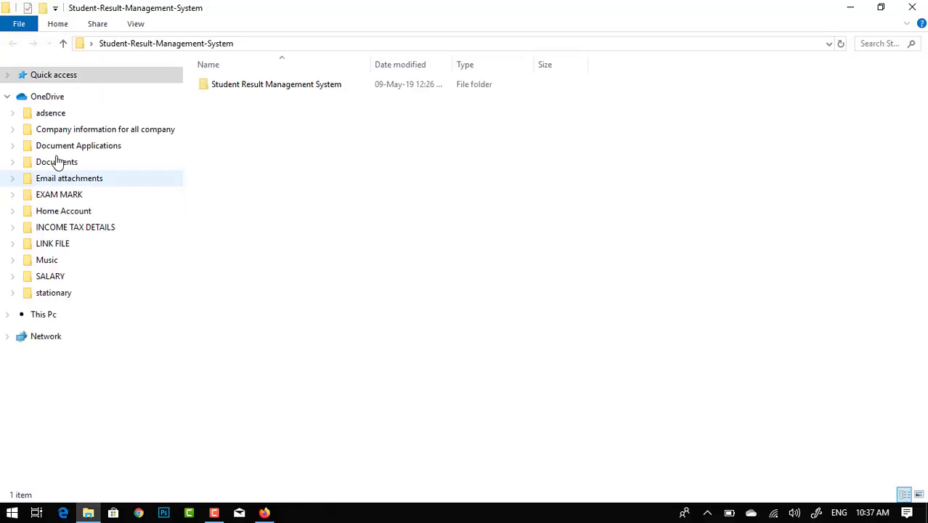
scroll(56, 158, down, 2)
click(216, 85)
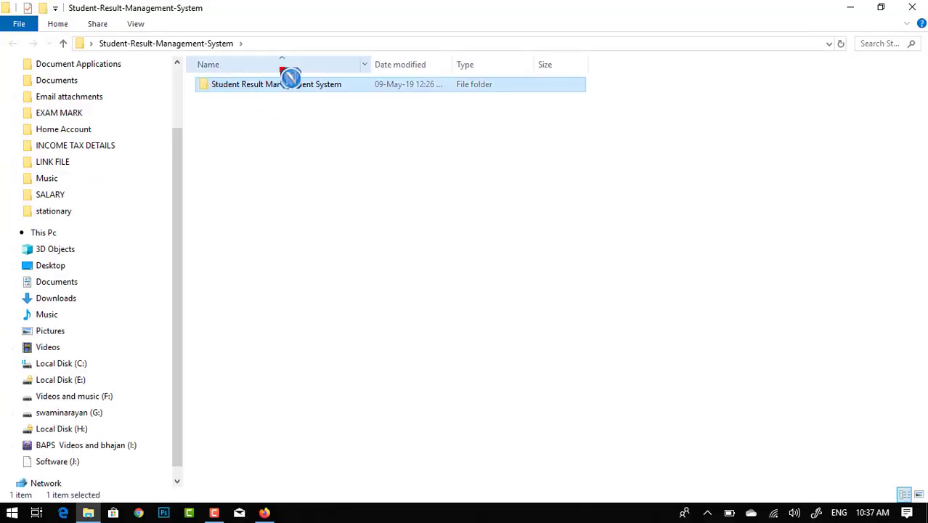
double_click(291, 95)
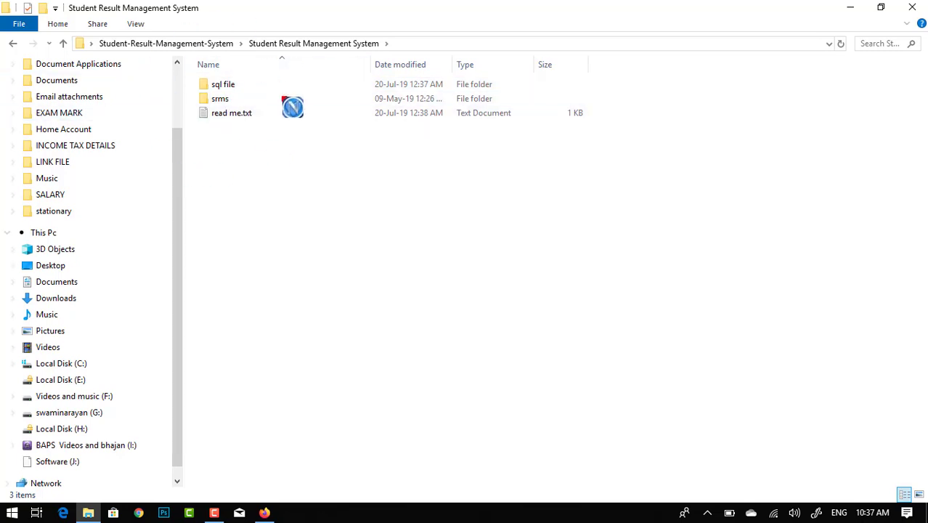
click(234, 101)
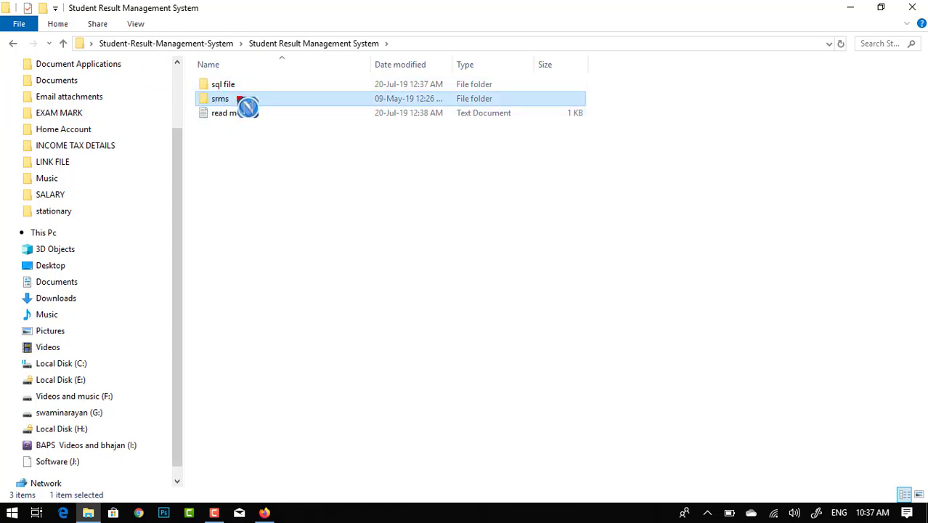
double_click(244, 100)
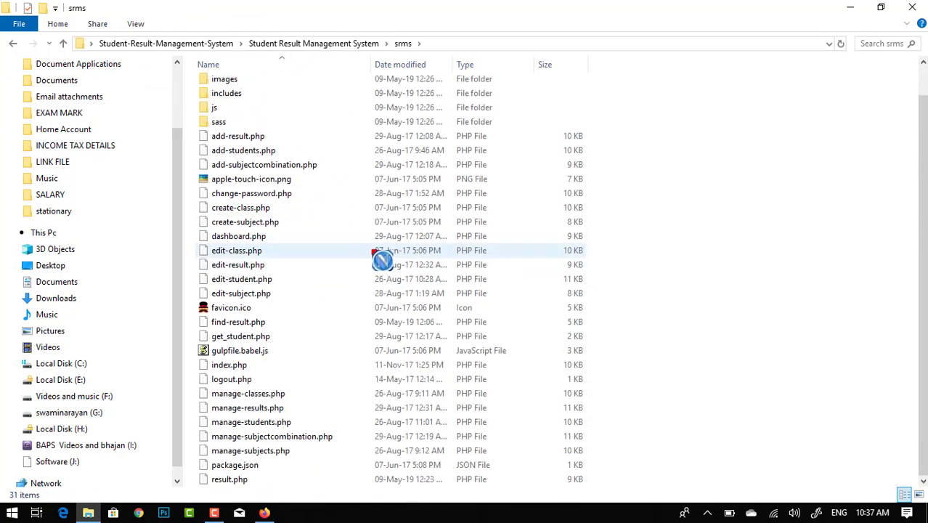
scroll(325, 190, down, 1)
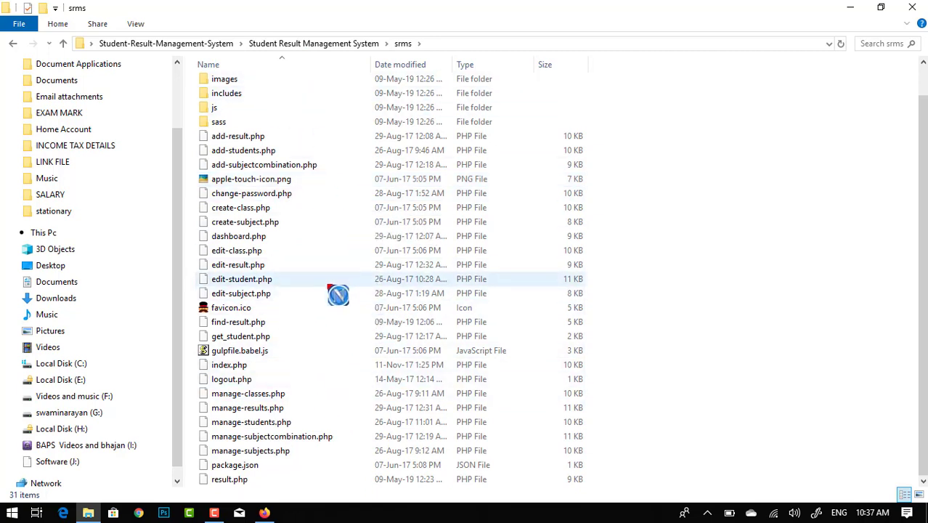
scroll(330, 282, up, 1)
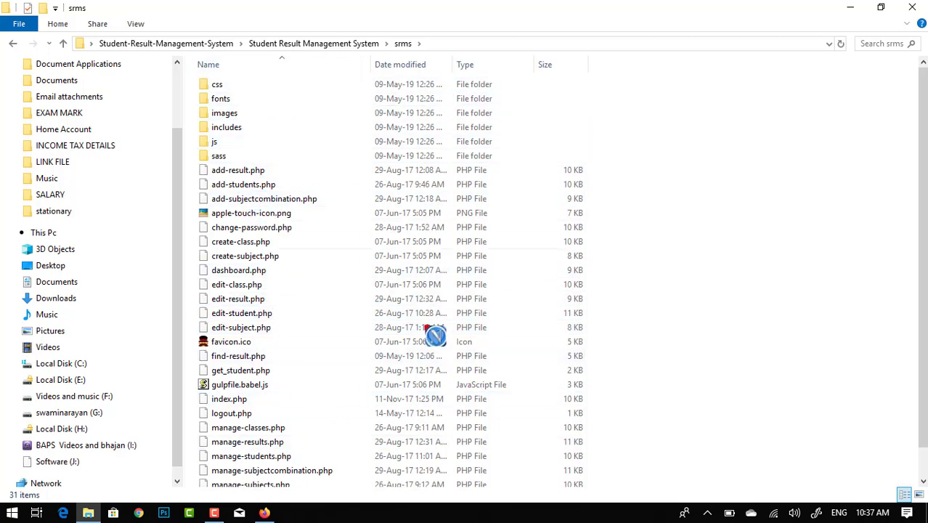
Step: Go back up, open the sql file folder to locate srms.sql, then close Explorer
click(315, 47)
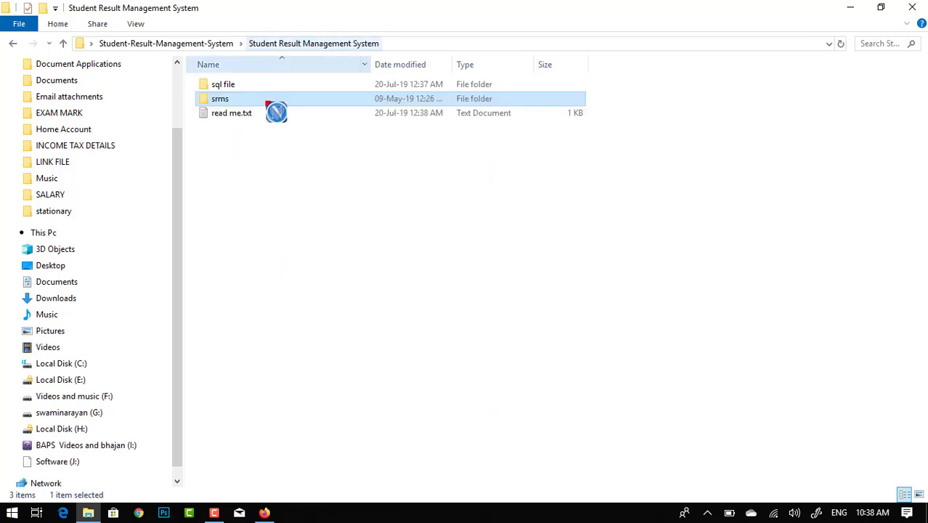
double_click(245, 85)
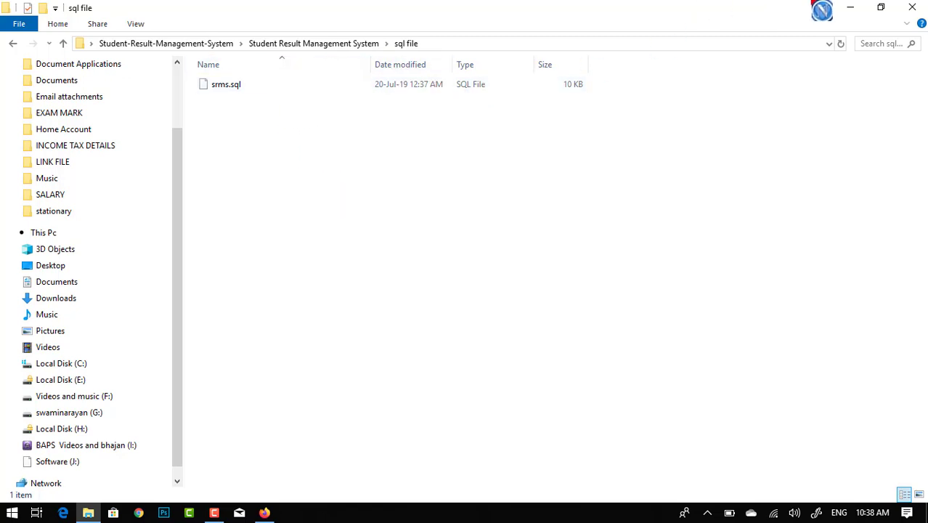
click(912, 7)
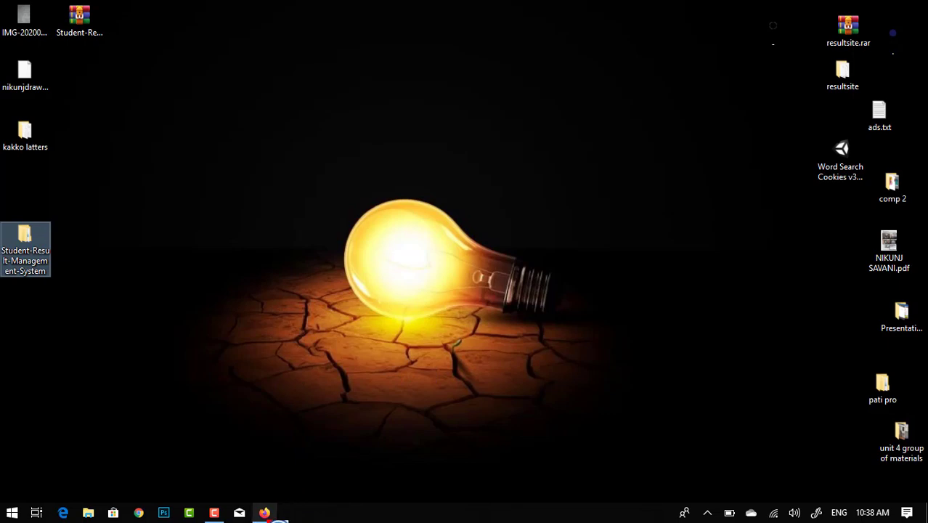
click(275, 515)
Step: Google 'xamp' from the address bar, open the XAMPP Download result, then close Firefox
click(285, 38)
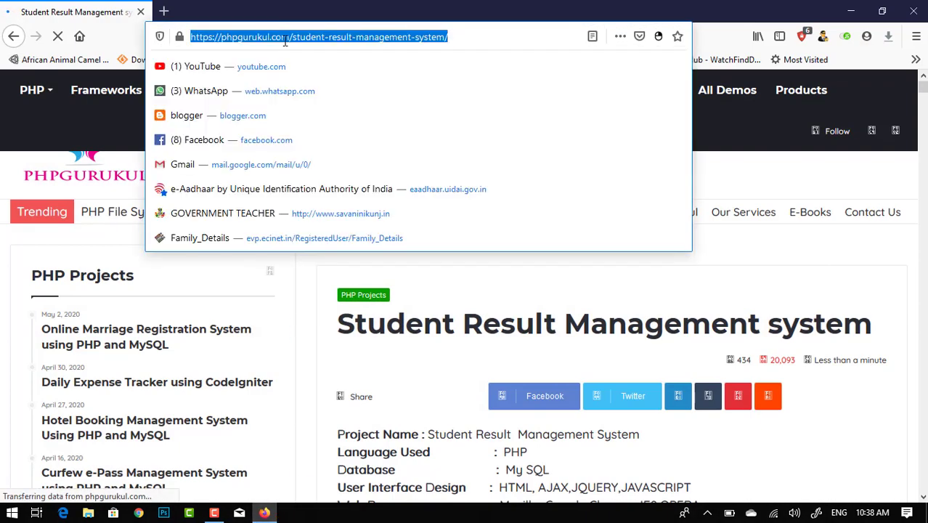
text(xamp)
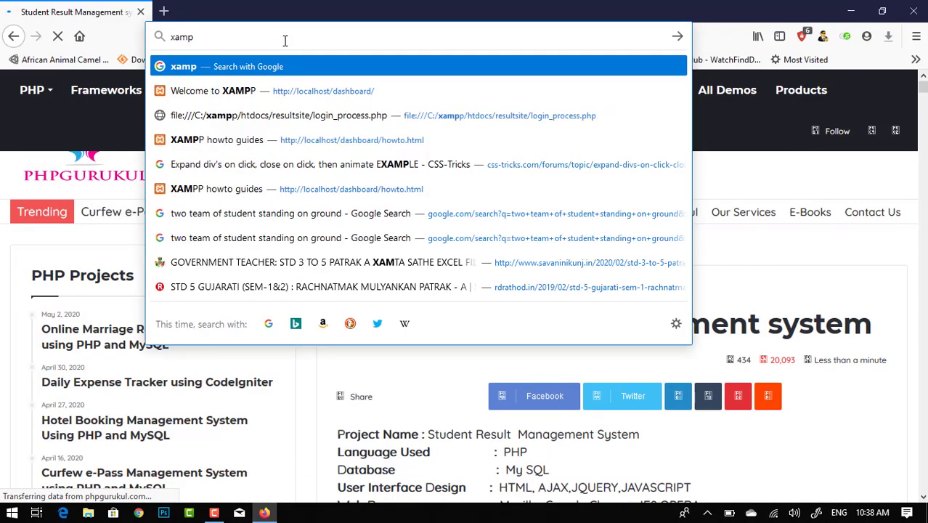
key(Down)
key(Down)
key(Down)
key(Down)
key(Down)
key(Up)
key(Up)
key(Up)
key(Up)
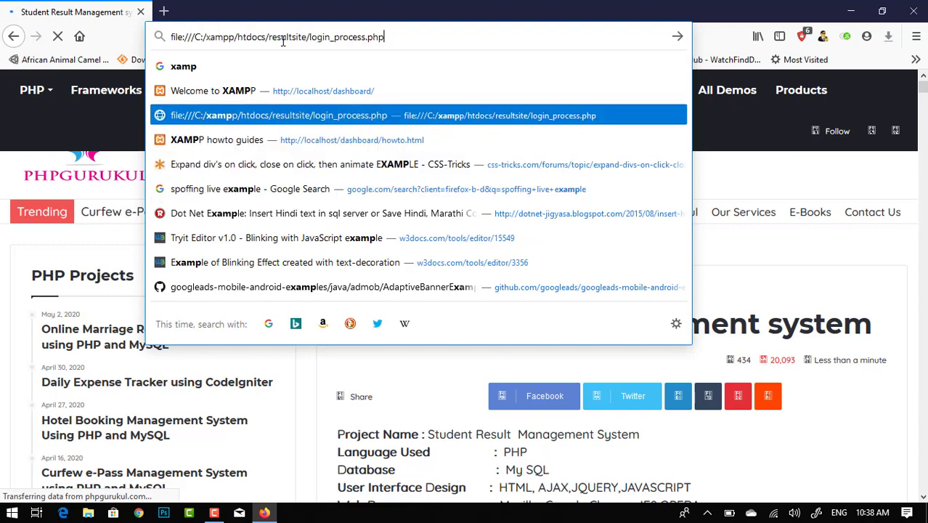
key(Down)
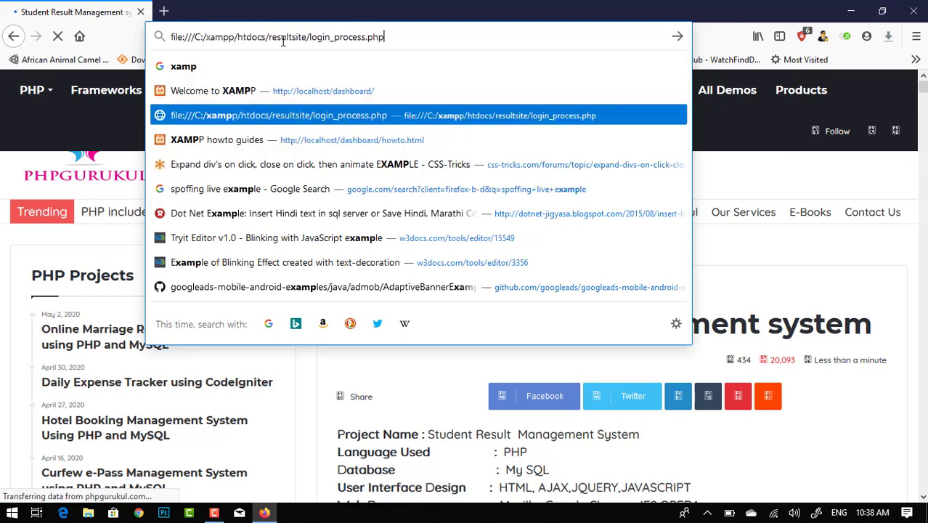
key(ctrl+a)
text(xam)
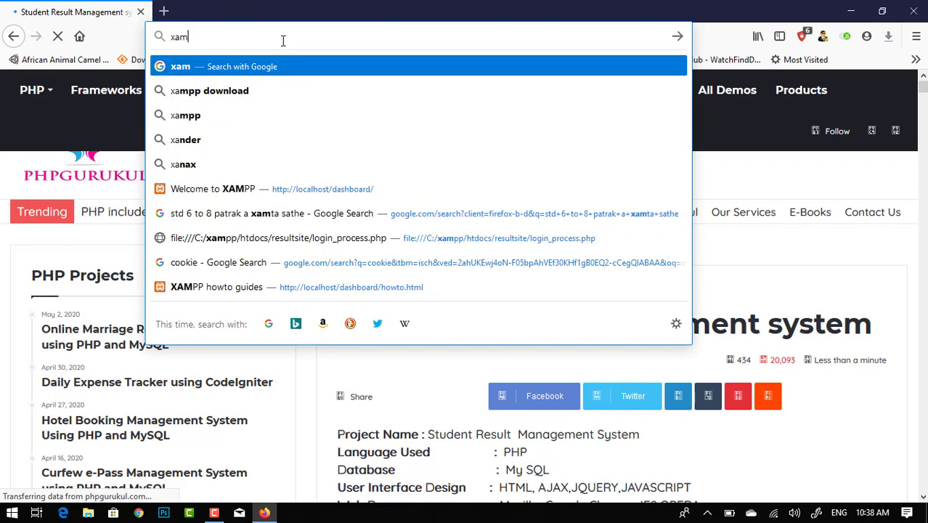
text(p)
key(Return)
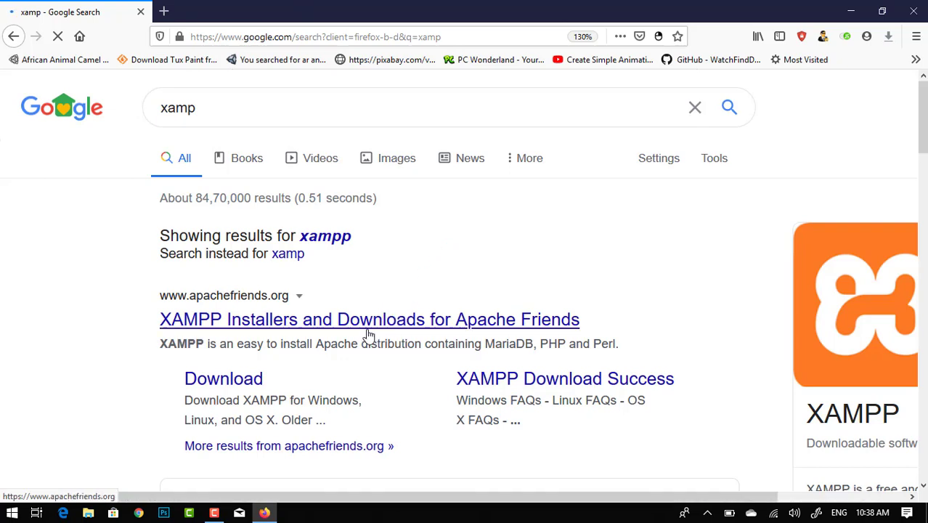
click(215, 390)
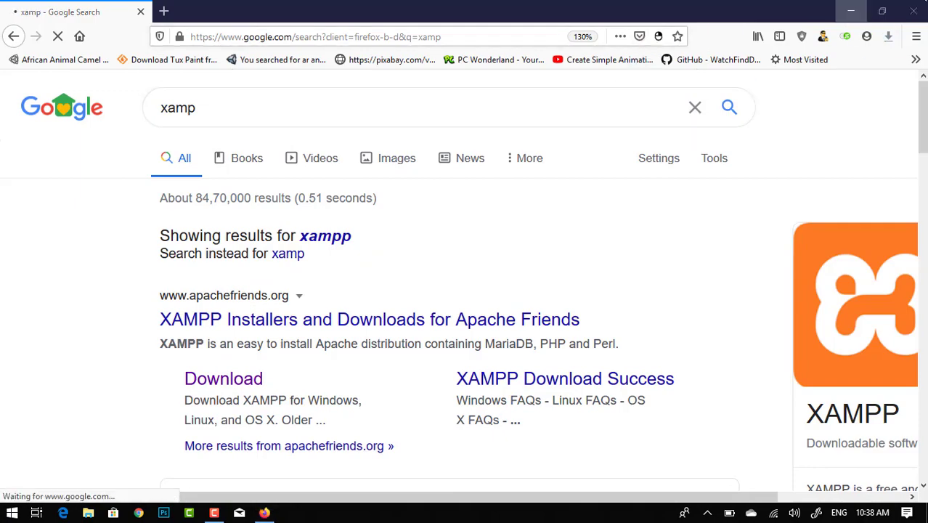
click(921, 11)
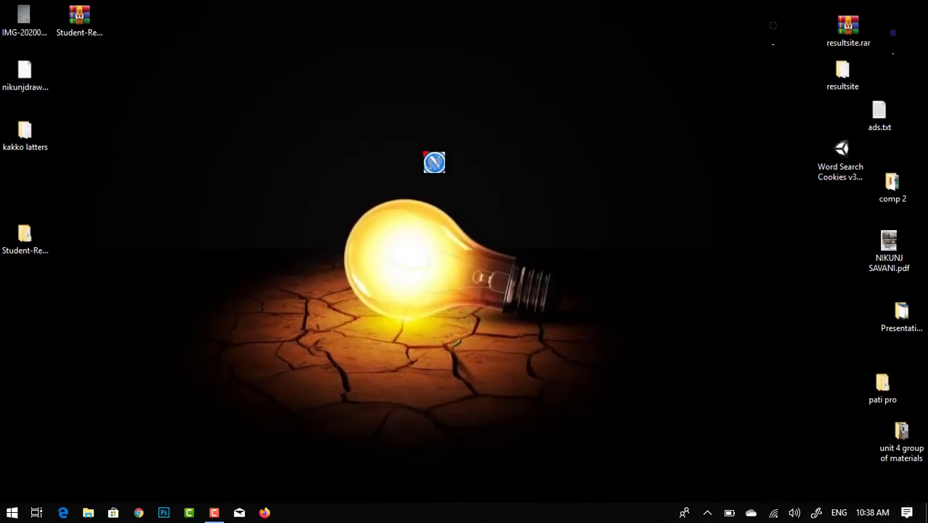
Step: Open the Downloads folder in File Explorer and select the xampp installer
key(super+e)
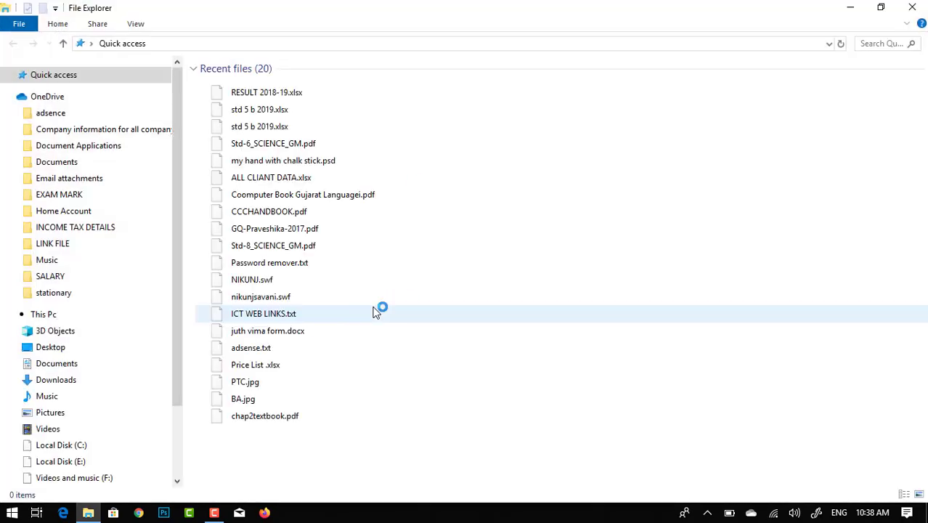
click(61, 379)
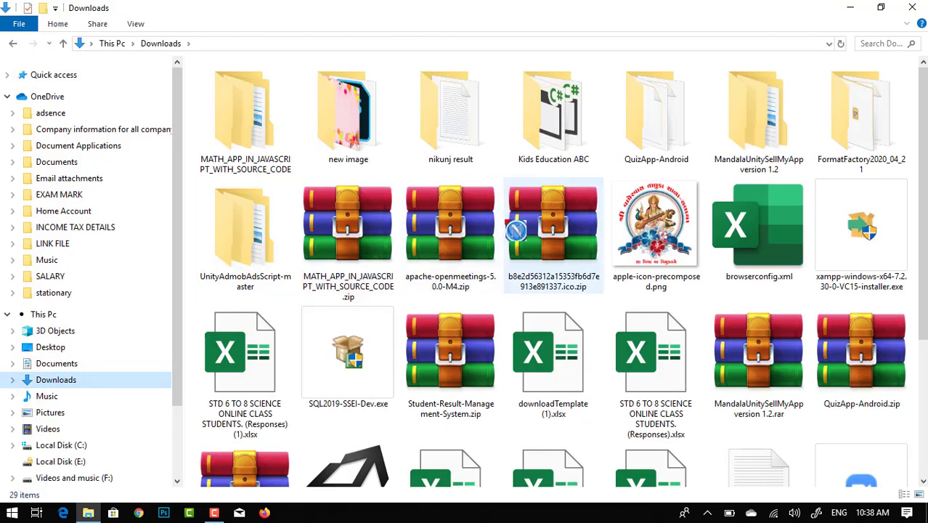
click(517, 231)
scroll(580, 239, down, 3)
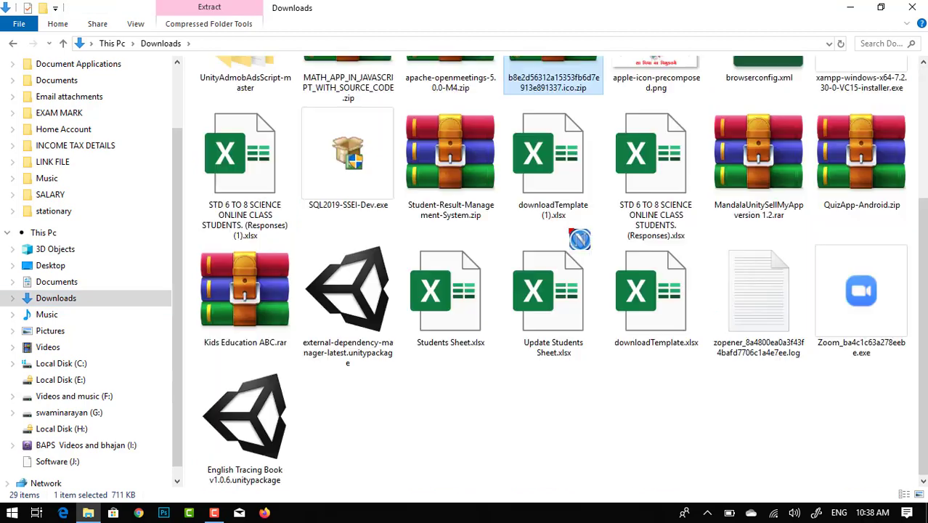
scroll(579, 238, up, 3)
scroll(581, 239, down, 3)
scroll(581, 239, up, 3)
click(864, 231)
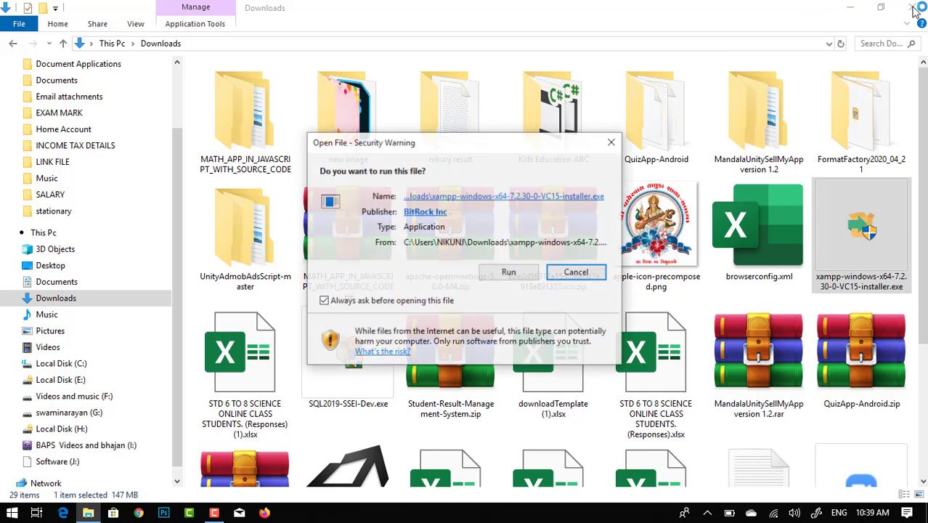
Step: Run the XAMPP installer from the security warning and close the Downloads window
click(510, 272)
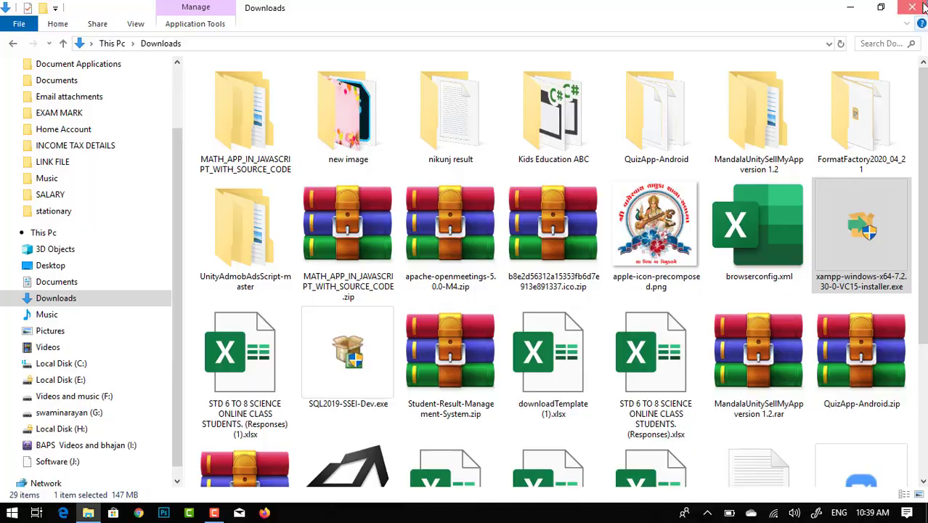
click(923, 7)
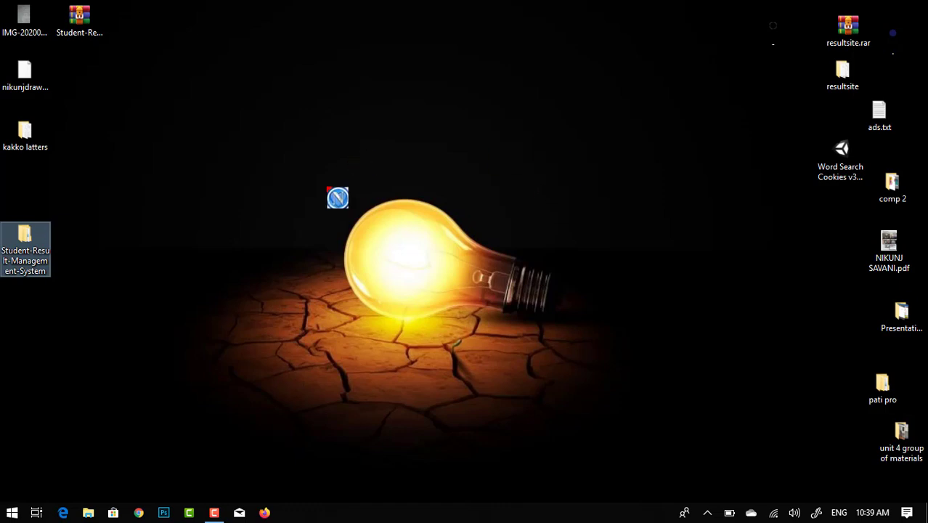
key(super)
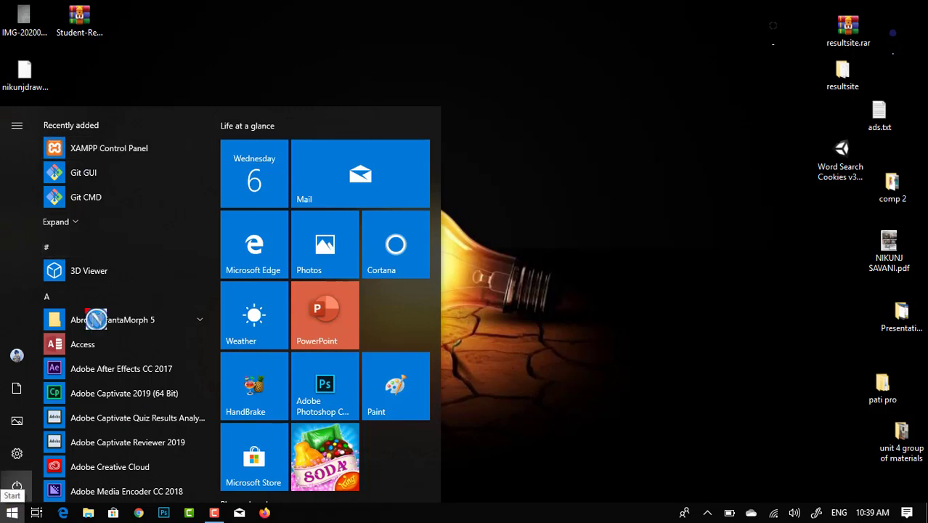
Step: In XAMPP Control Panel, stop then start Apache and MySQL, and close the panel
click(149, 151)
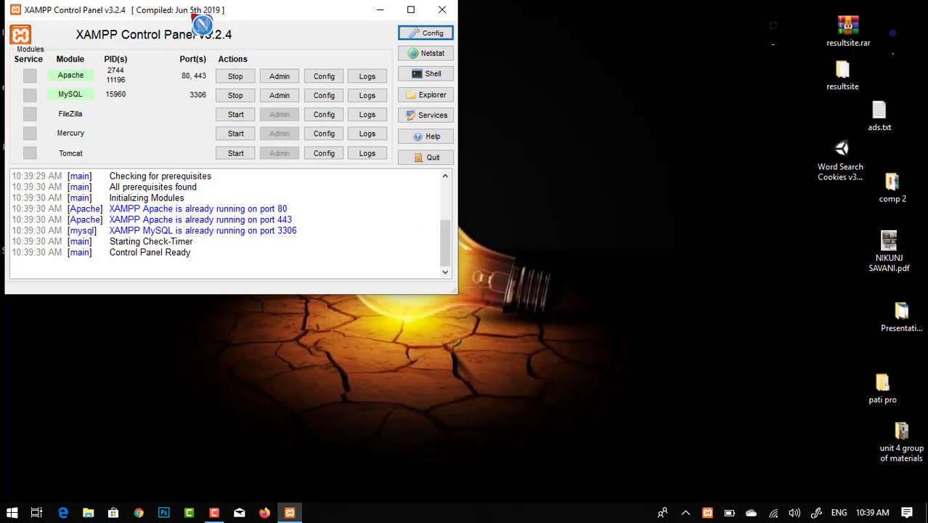
drag(202, 25, 427, 64)
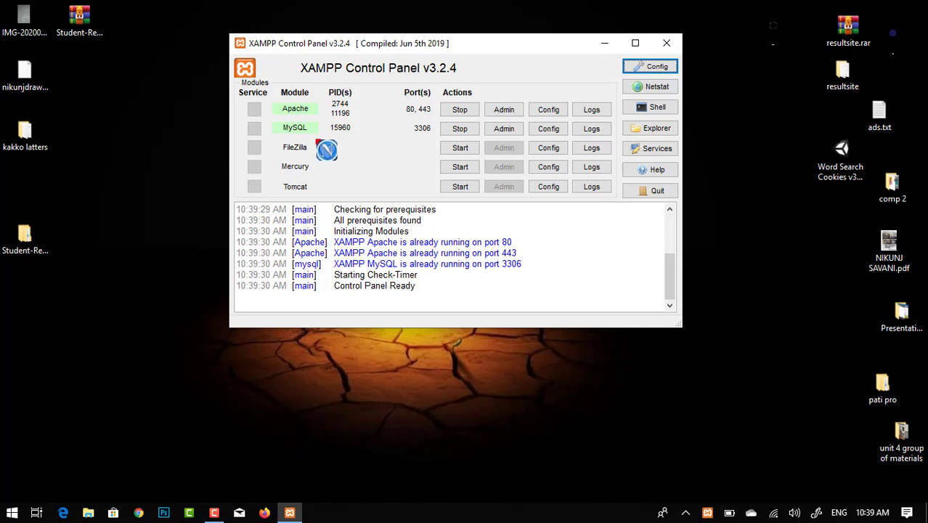
click(461, 110)
click(461, 129)
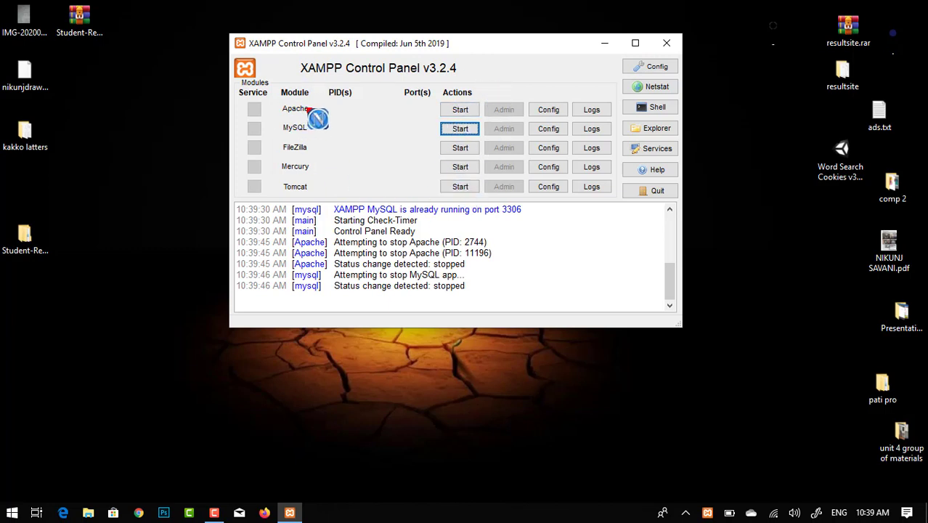
click(460, 110)
click(462, 129)
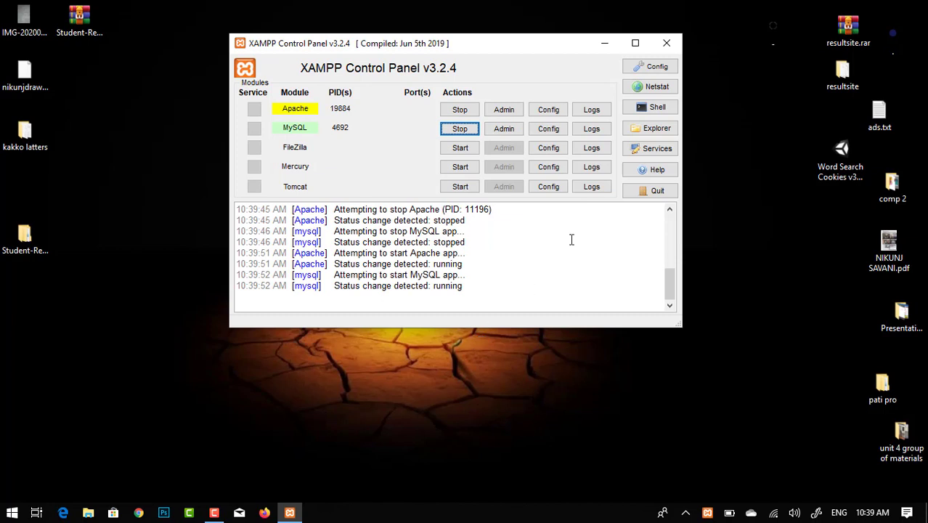
click(667, 43)
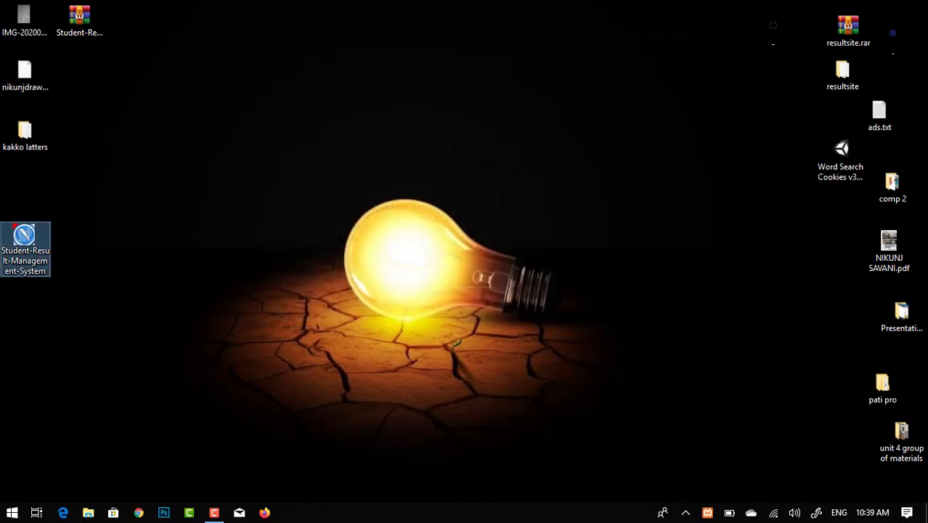
Step: Copy the srms folder from the extracted Student Result Management System folder
double_click(33, 241)
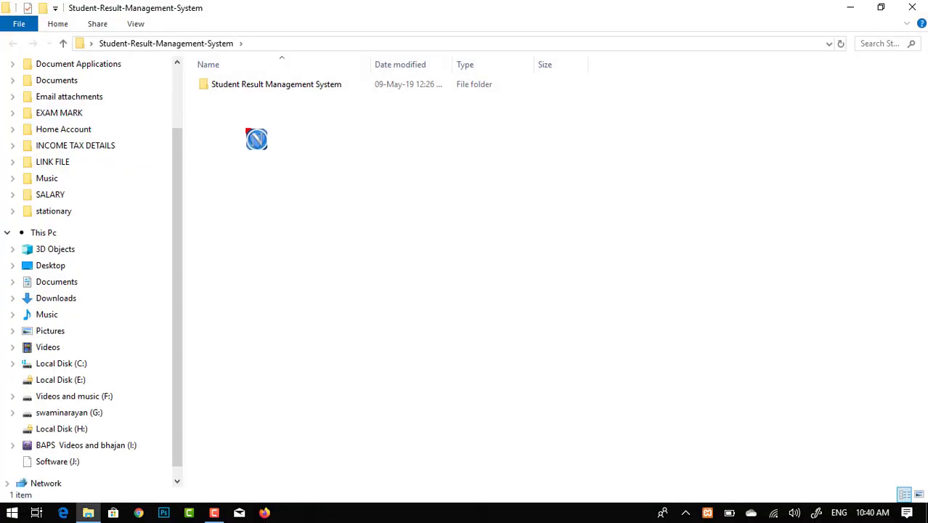
double_click(258, 87)
click(230, 103)
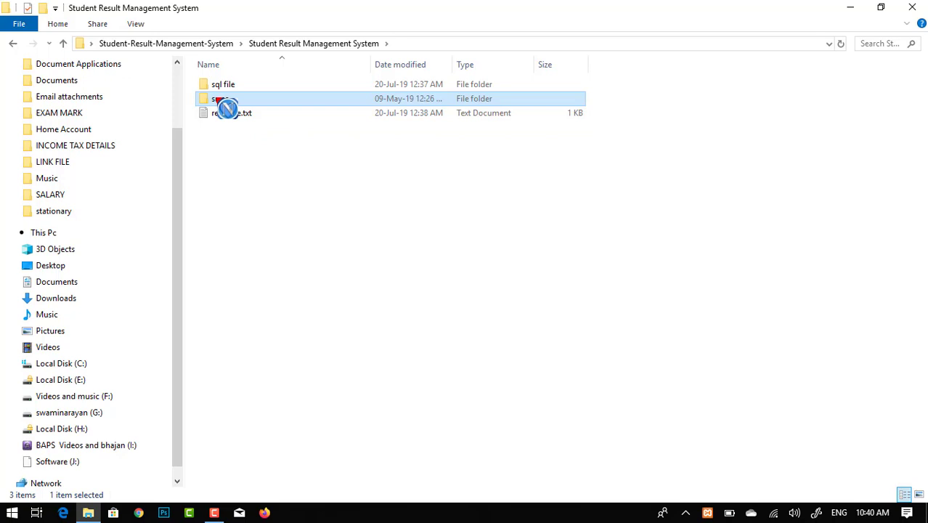
right_click(222, 100)
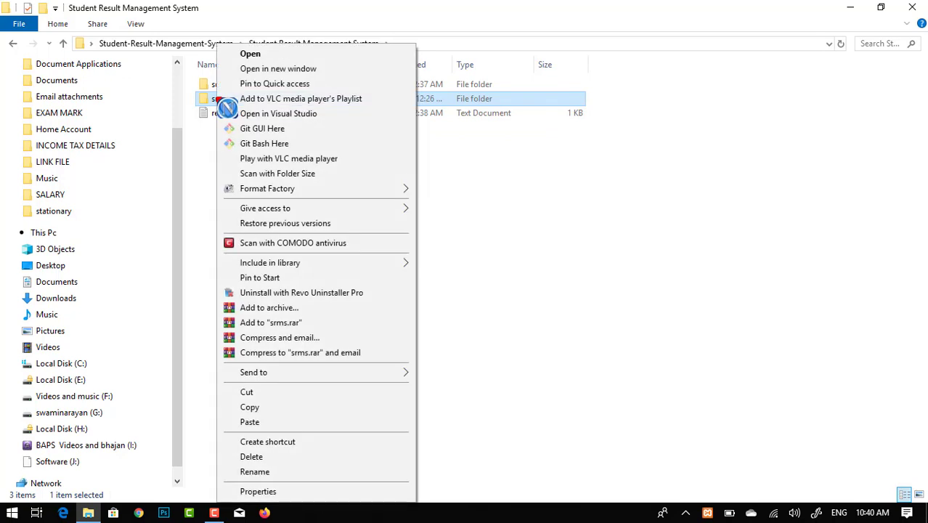
click(270, 411)
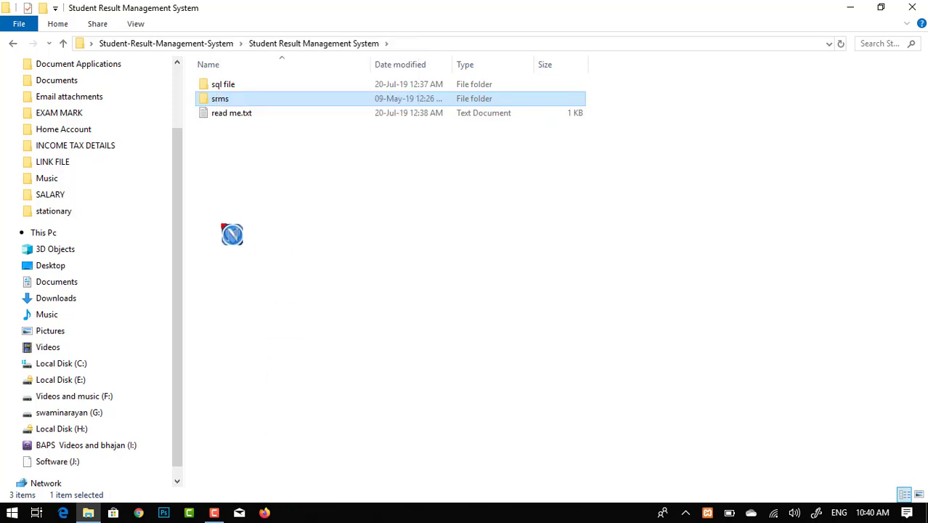
click(43, 236)
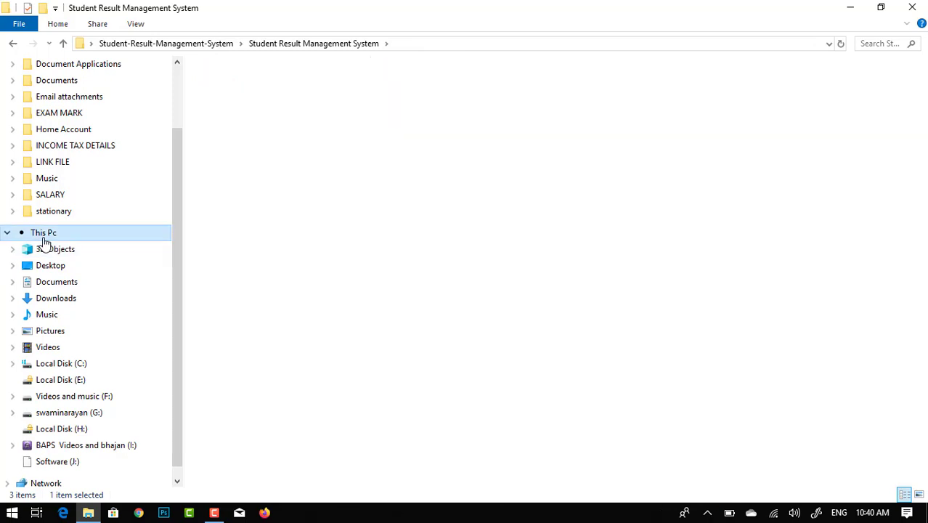
Step: Paste the srms folder into C:\xampp\htdocs and close the Explorer window
double_click(277, 206)
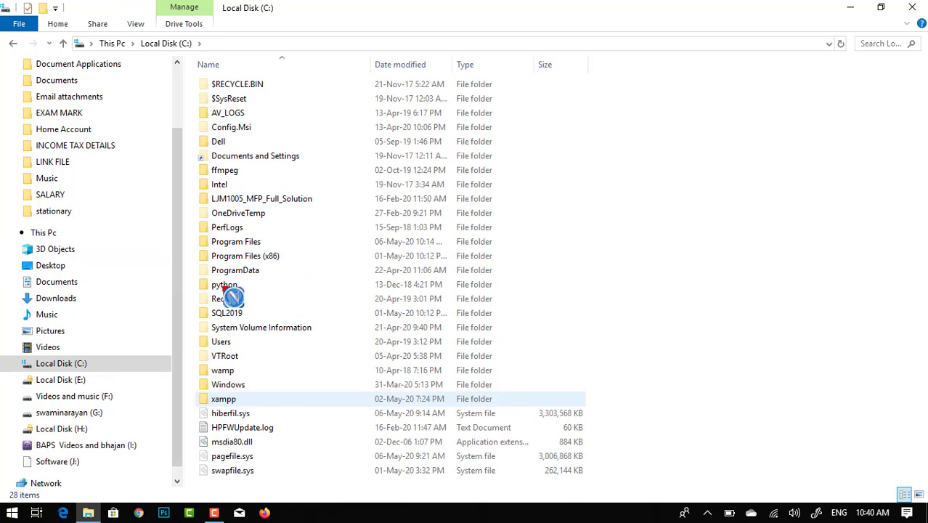
key(Return)
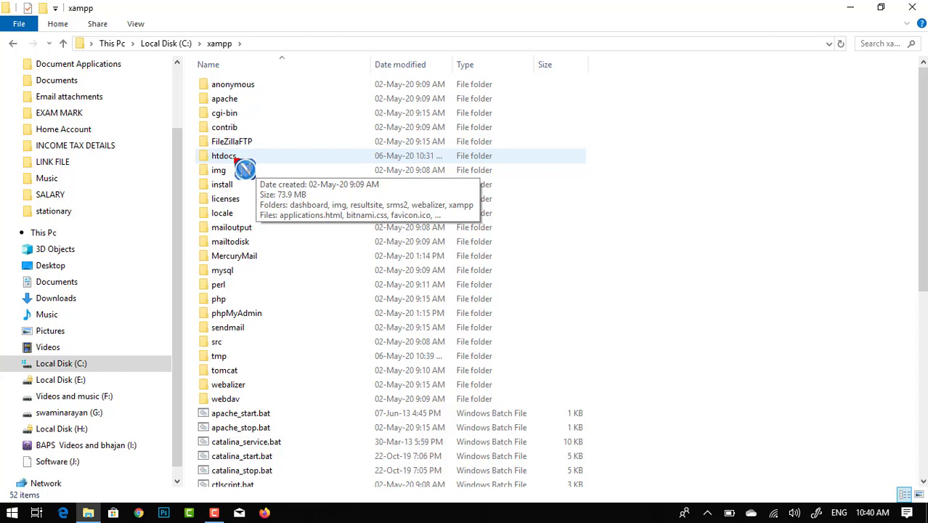
double_click(236, 157)
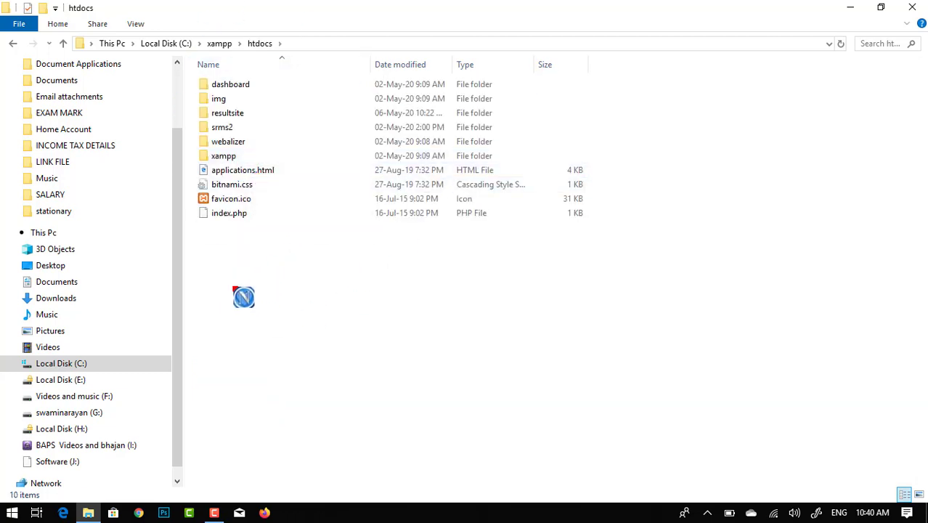
right_click(242, 296)
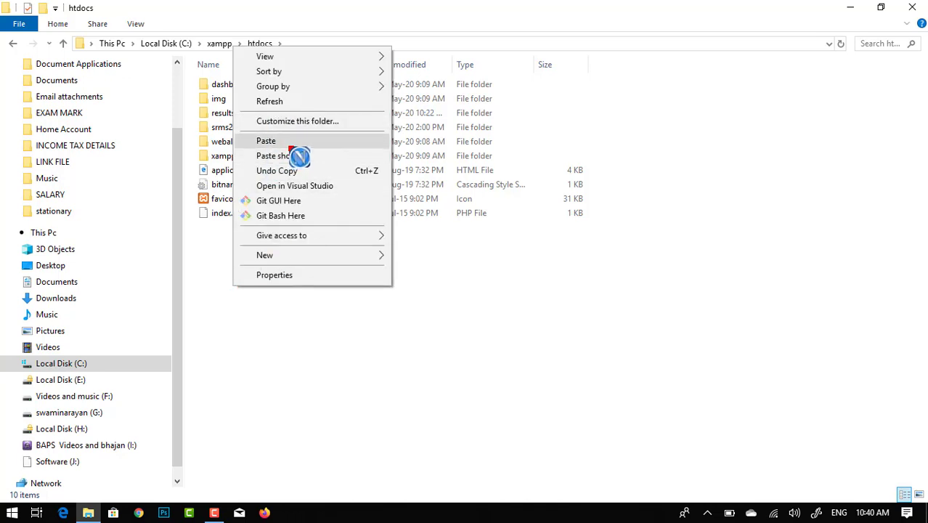
click(289, 143)
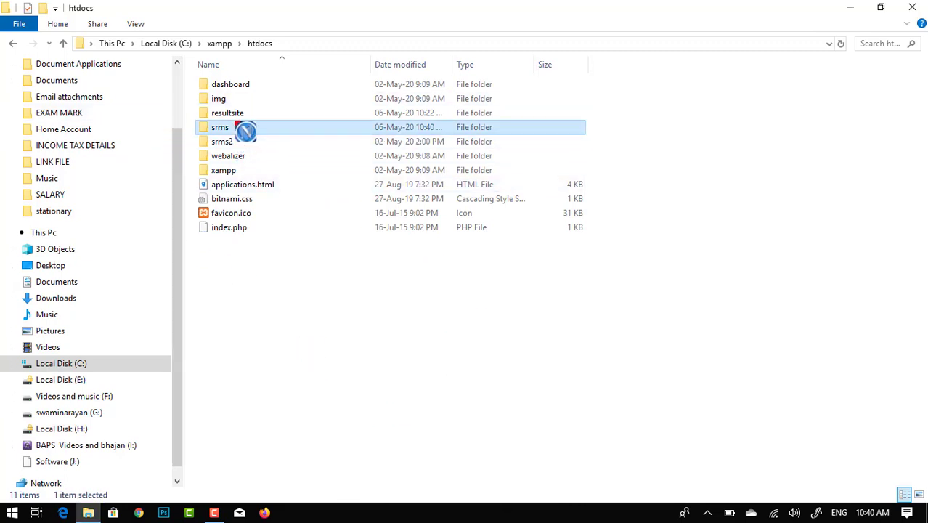
click(912, 8)
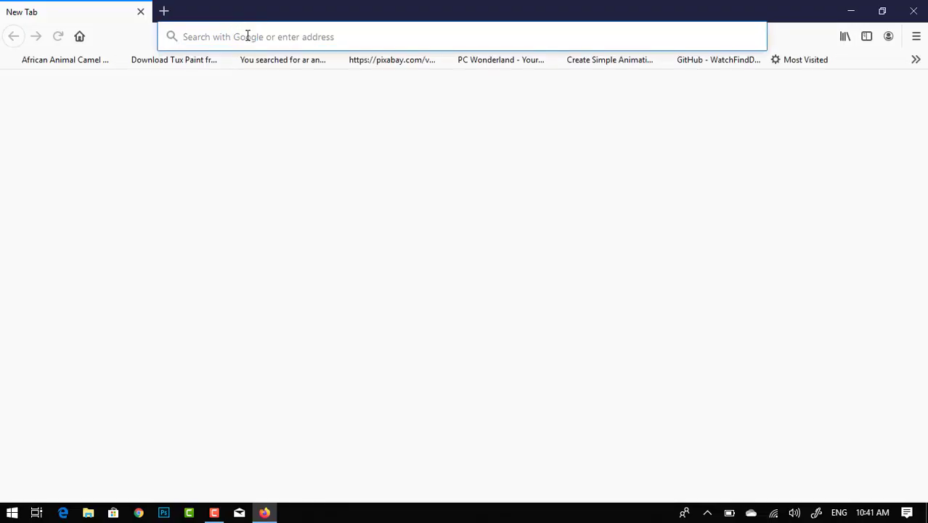
Step: Enter localhost/srms/ in the new tab's address bar to load the Admin Login page
text(lhost/)
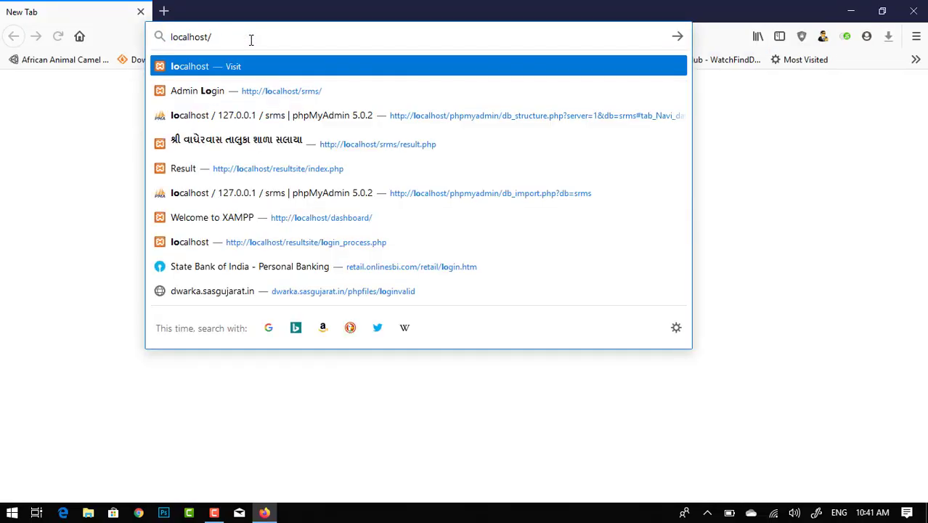
text(srms/)
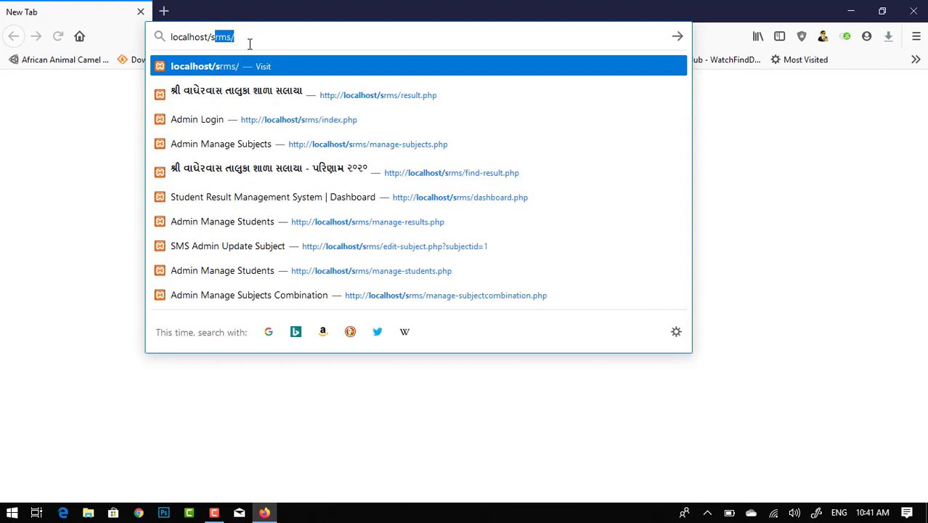
key(Return)
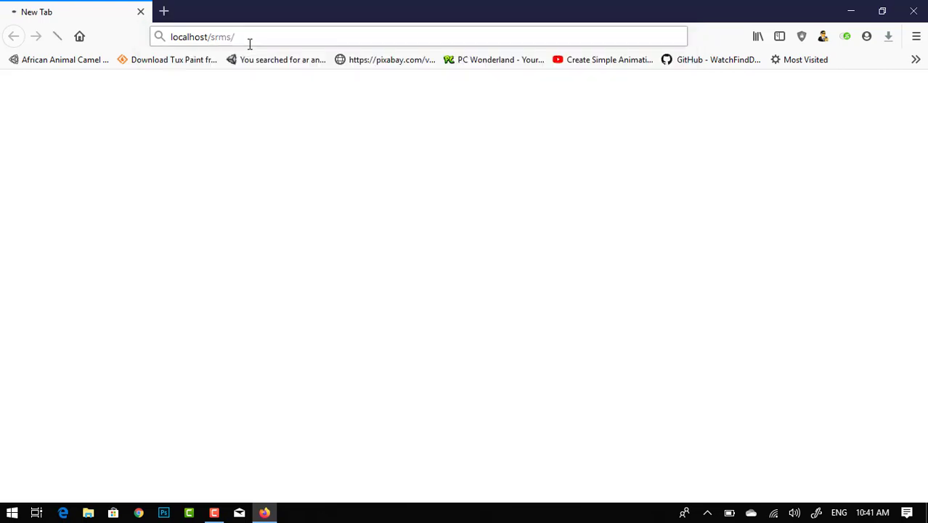
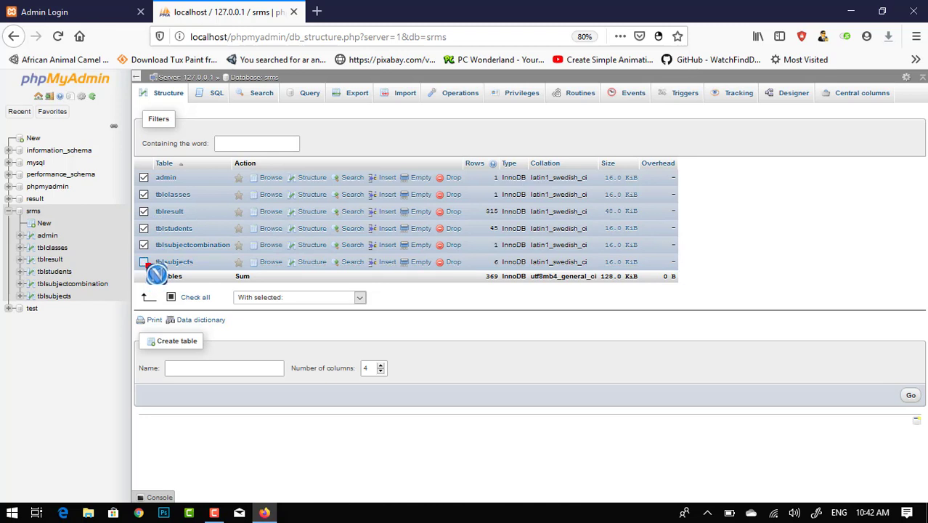
Step: Drop all six checked tables from srms and go to the new-database page
click(317, 299)
click(285, 157)
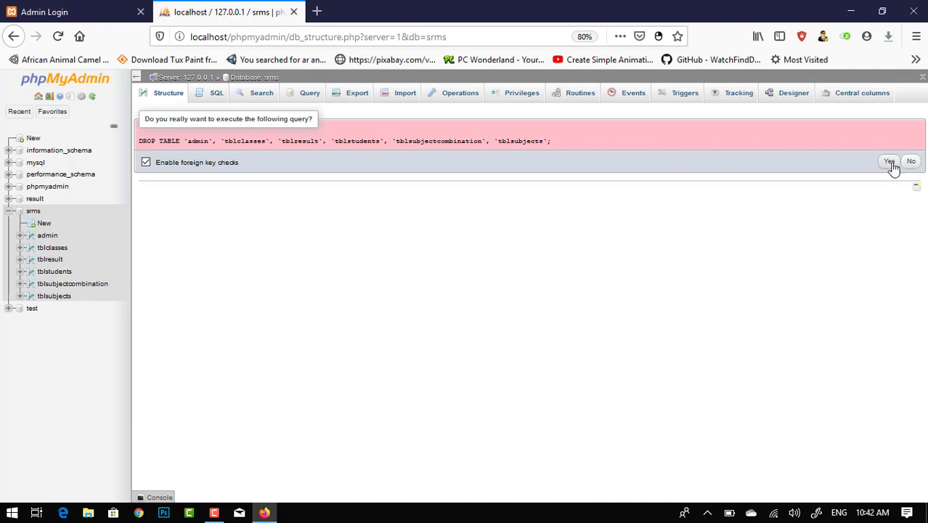
click(890, 162)
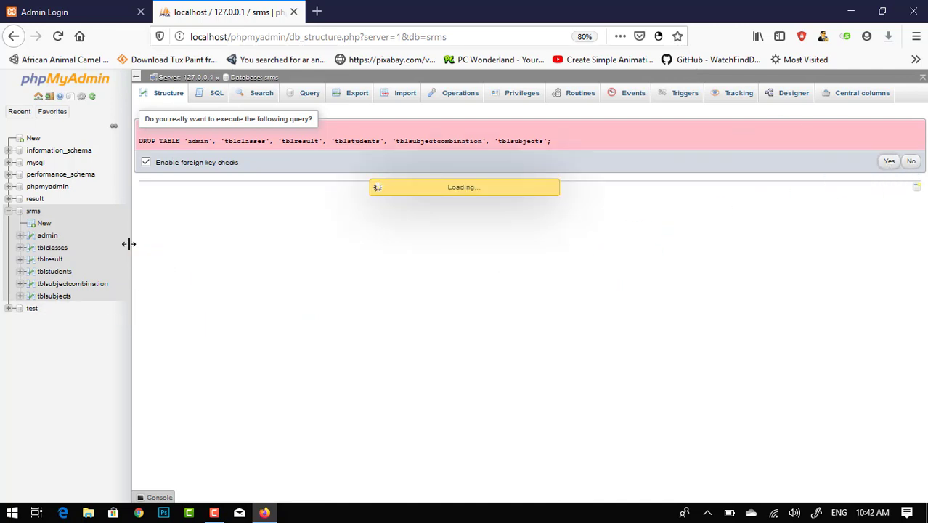
click(8, 211)
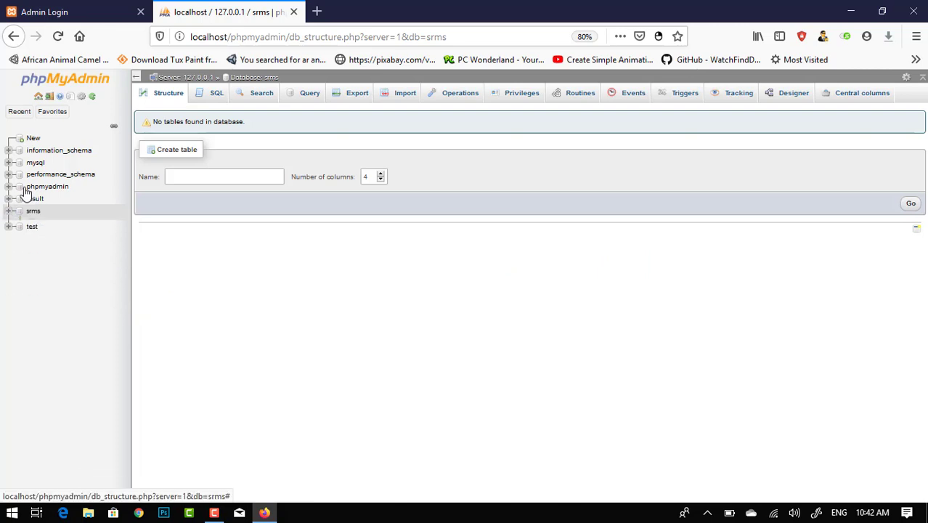
click(34, 141)
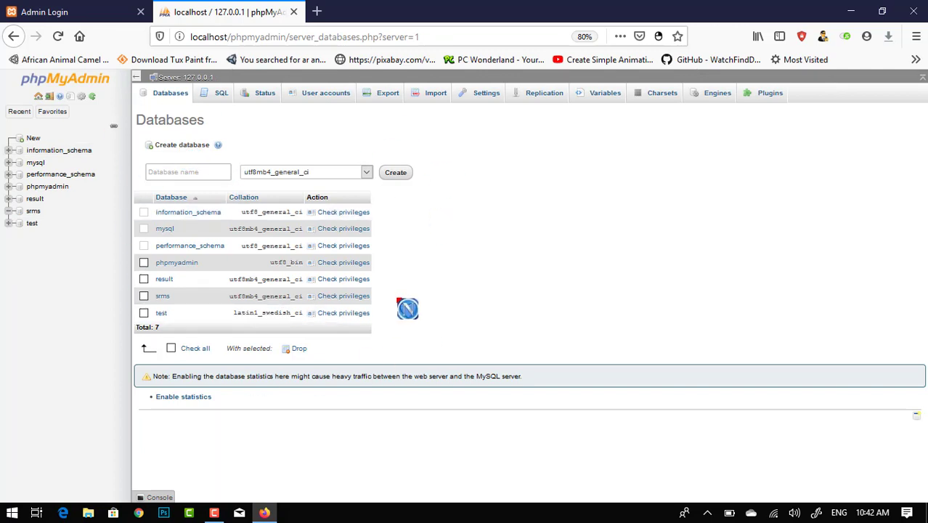
Step: Enter srms as the database name with utf8_general_ci collation and try creating it
click(180, 173)
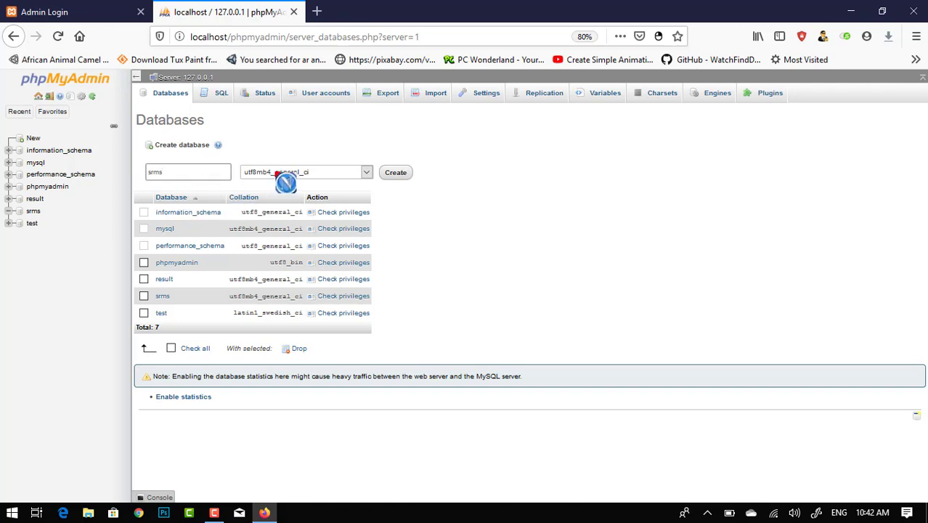
click(277, 175)
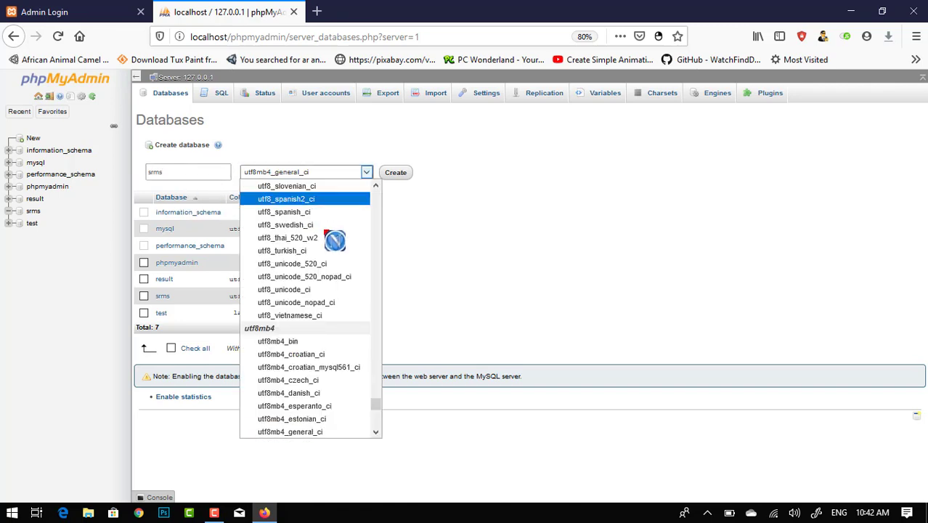
scroll(334, 240, up, 5)
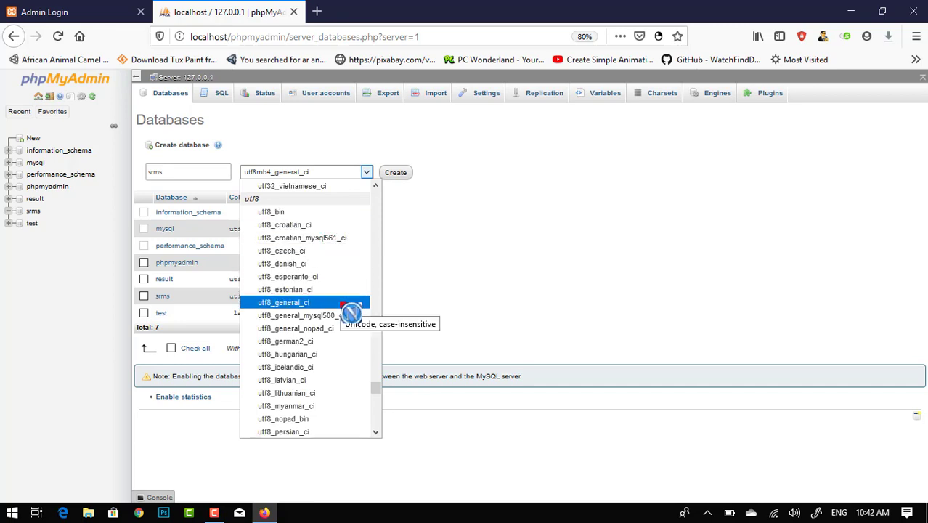
click(351, 303)
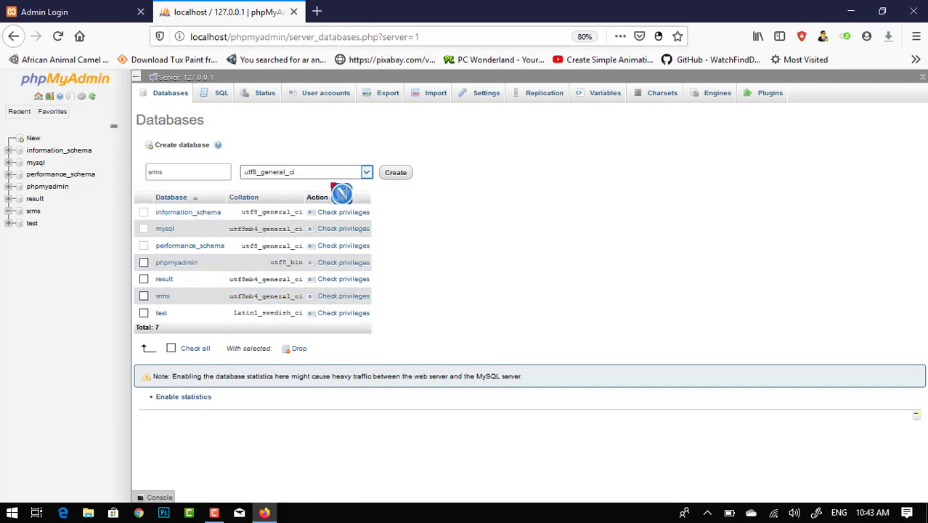
click(394, 174)
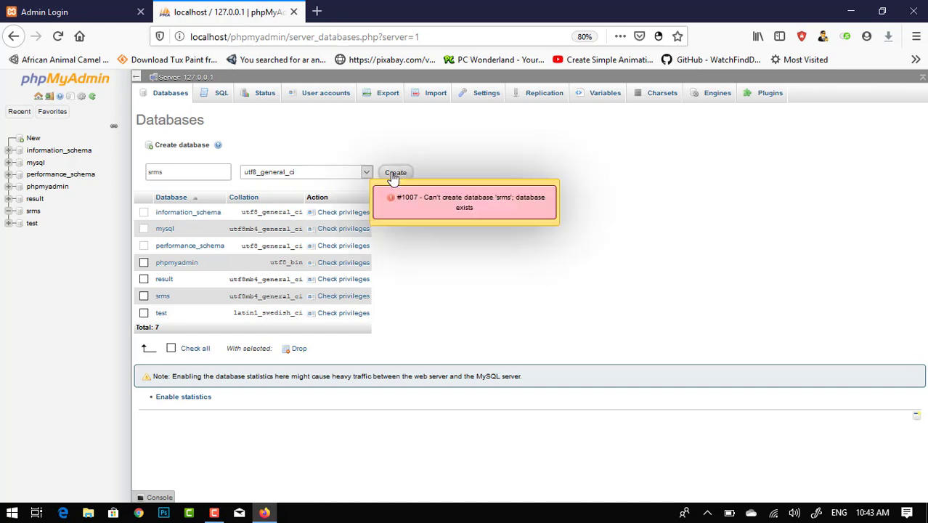
Step: Drop the existing srms database, then create srms again
click(143, 296)
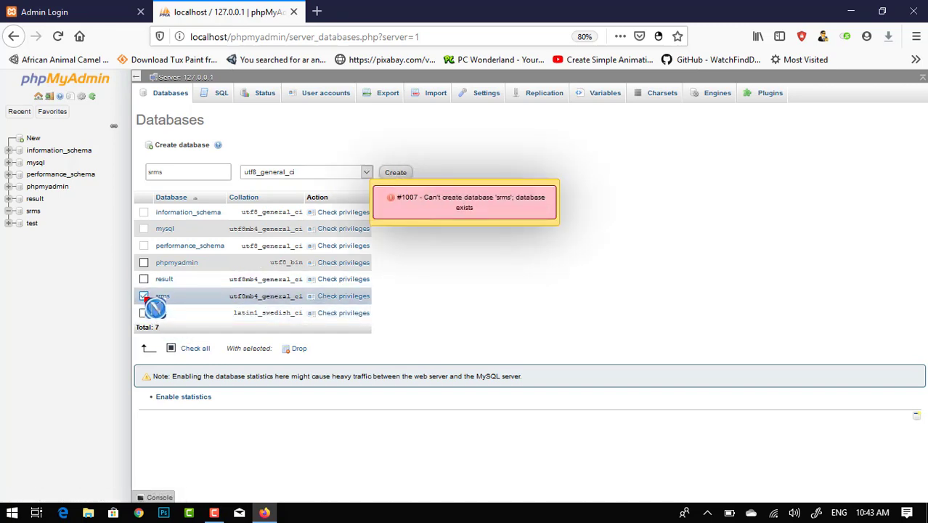
click(297, 350)
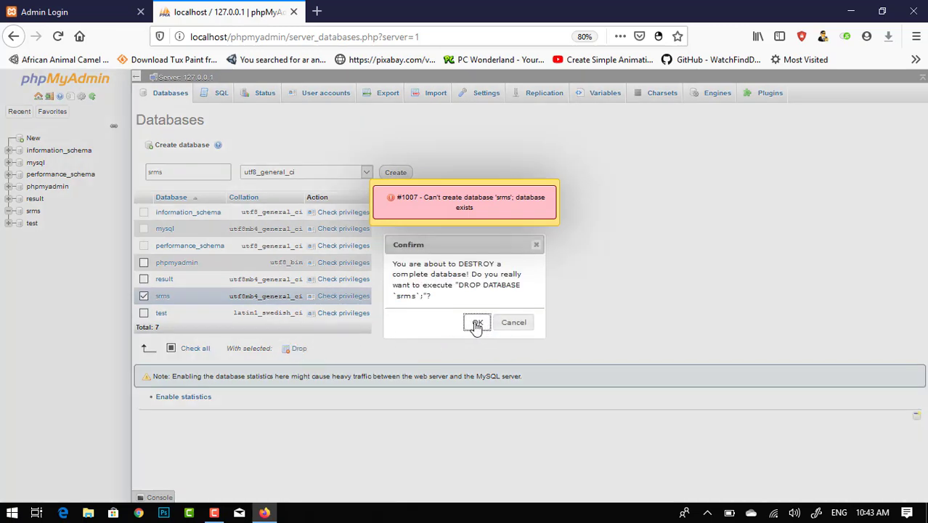
click(477, 324)
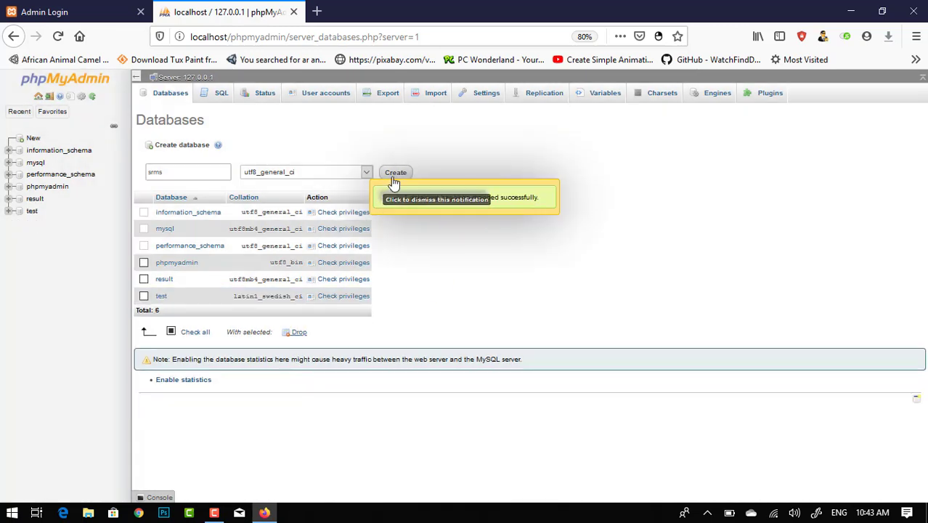
click(394, 175)
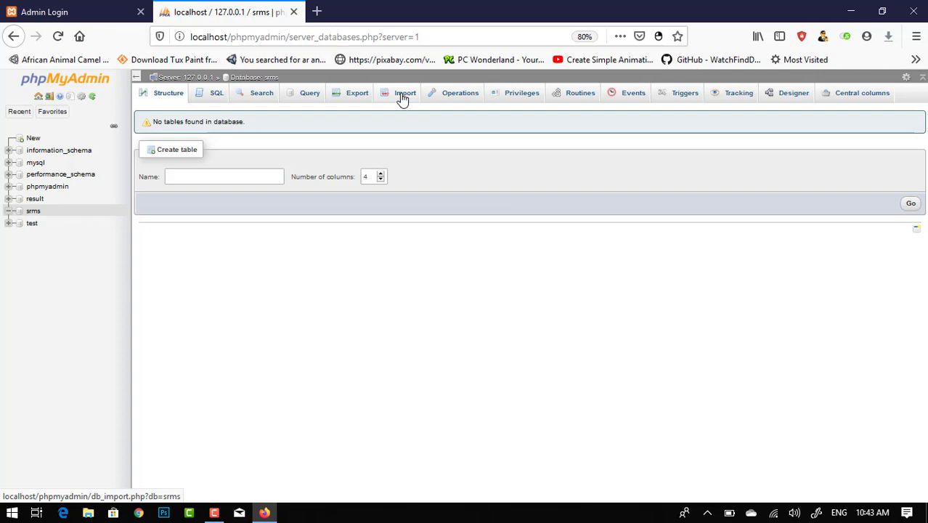
Step: On the srms Import page, choose srms.sql from the Desktop project's sql file folder
click(402, 99)
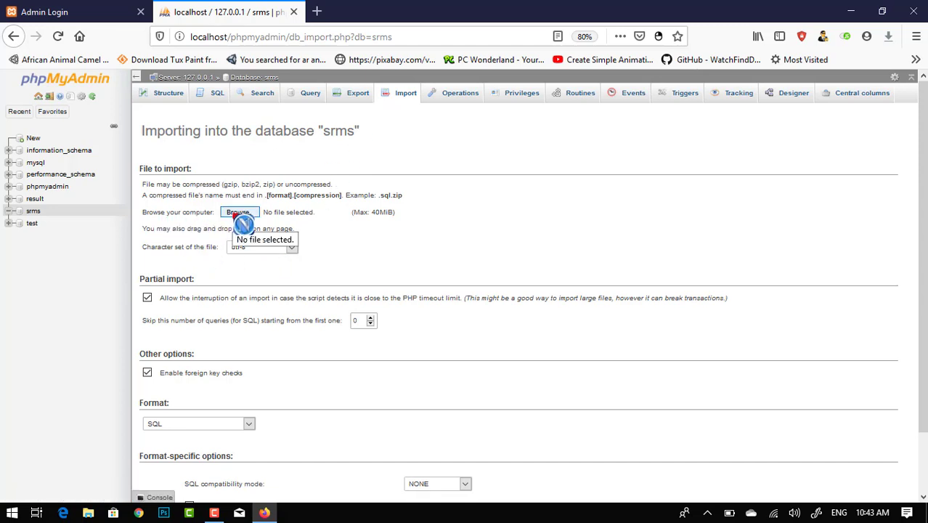
click(238, 214)
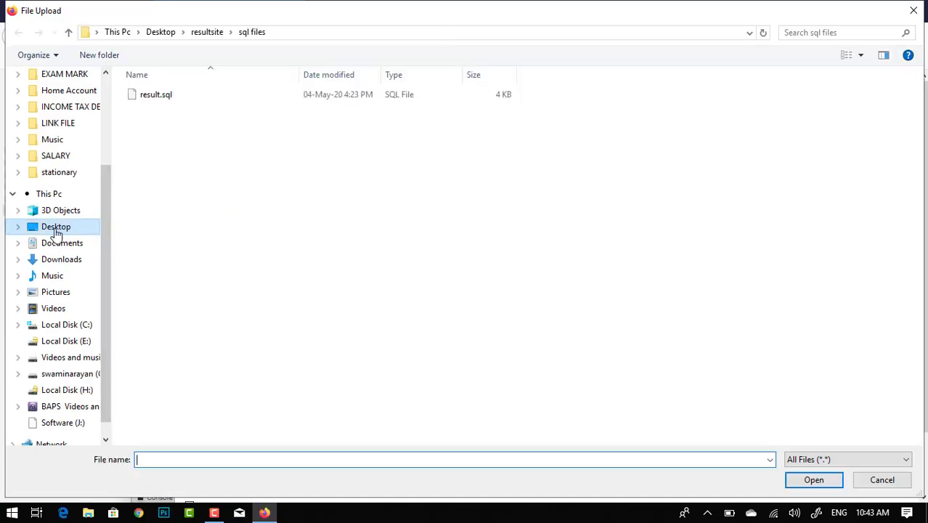
click(71, 224)
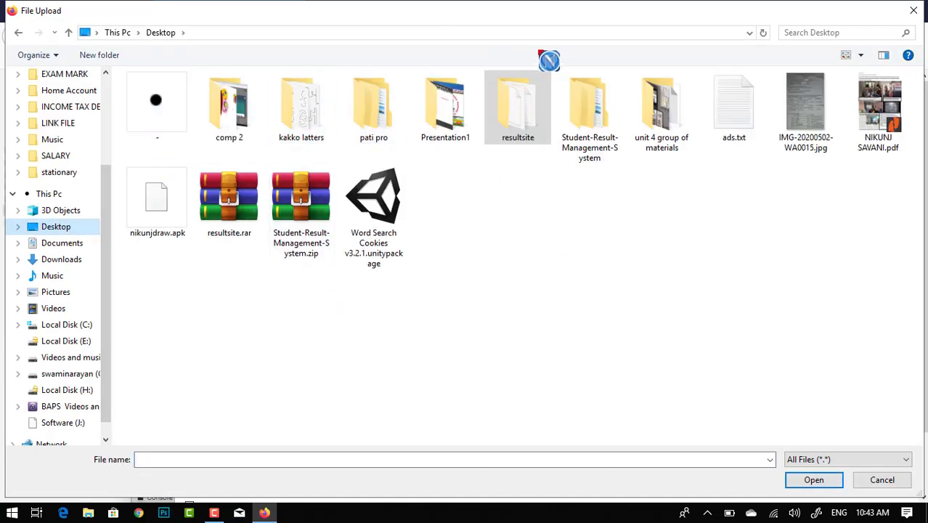
drag(523, 116, 706, 210)
double_click(590, 109)
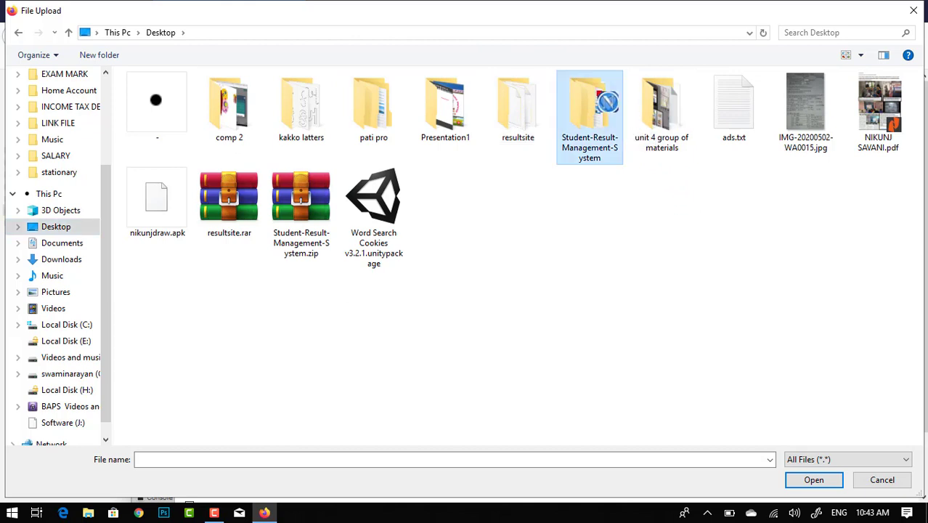
double_click(240, 97)
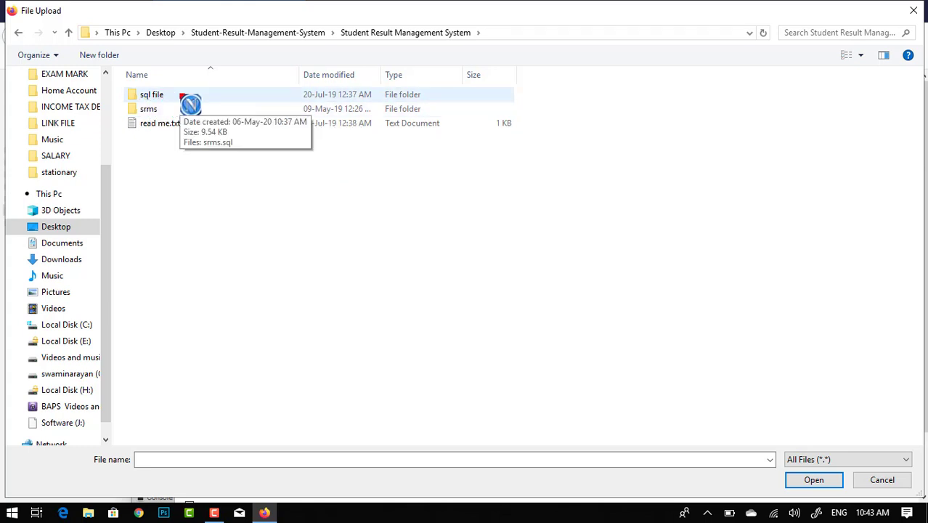
double_click(181, 96)
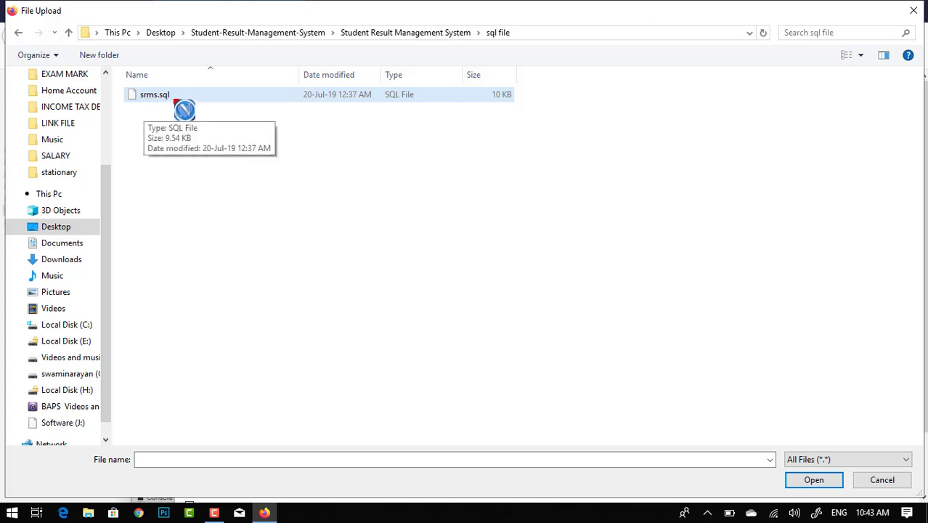
double_click(181, 98)
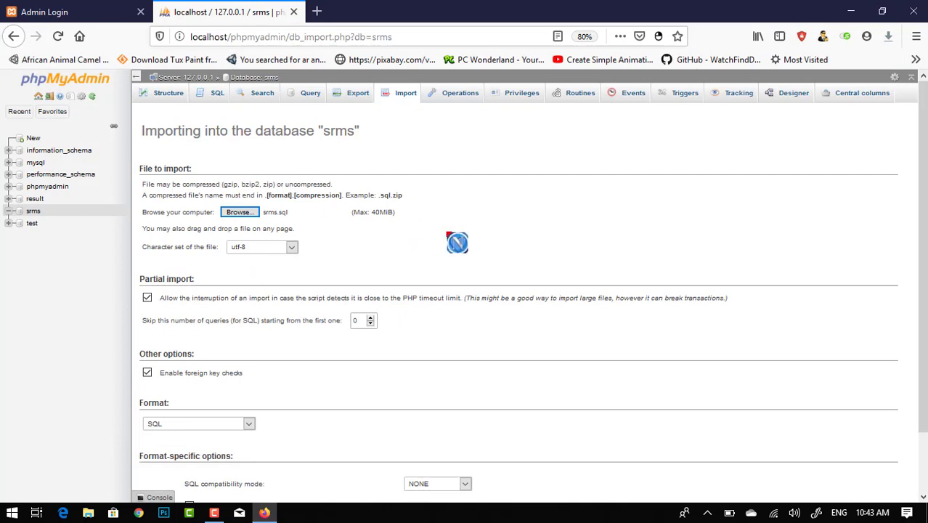
Step: Keep utf-8 as the file character set and run the srms.sql import
scroll(460, 245, down, 2)
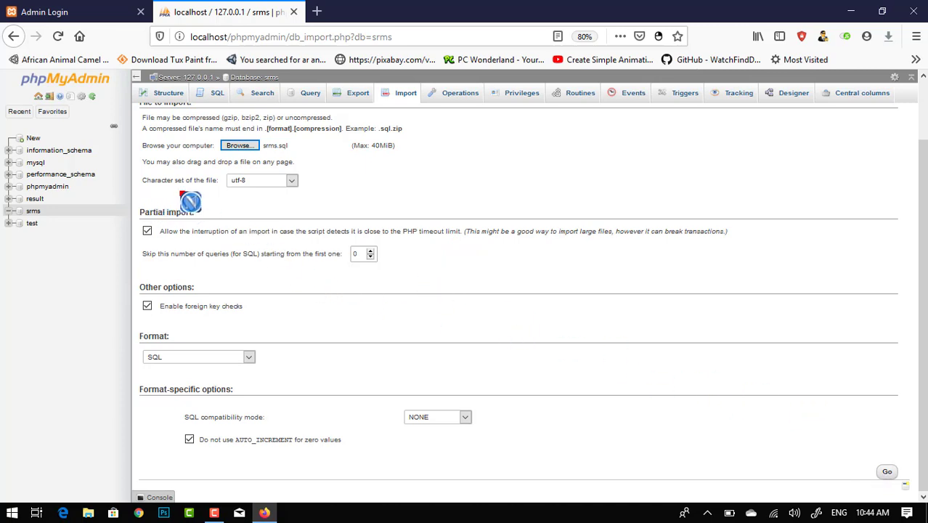
click(291, 180)
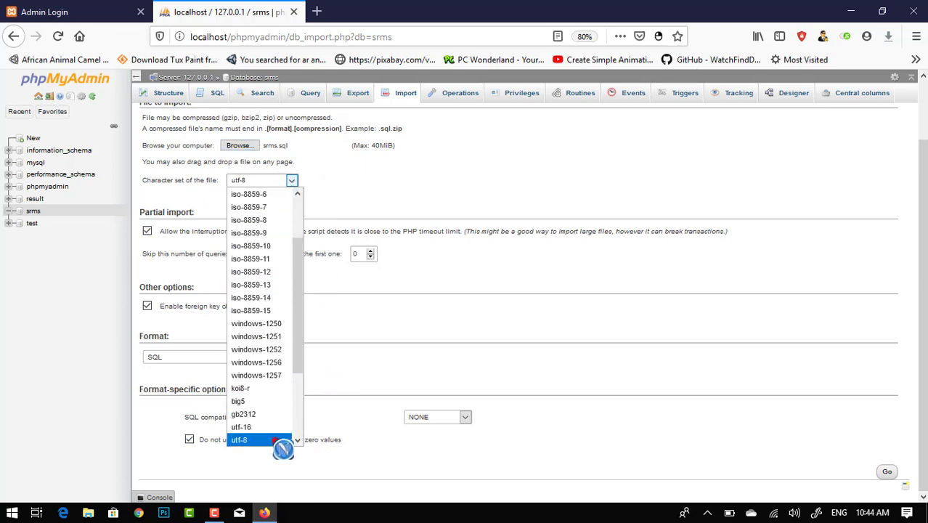
click(280, 441)
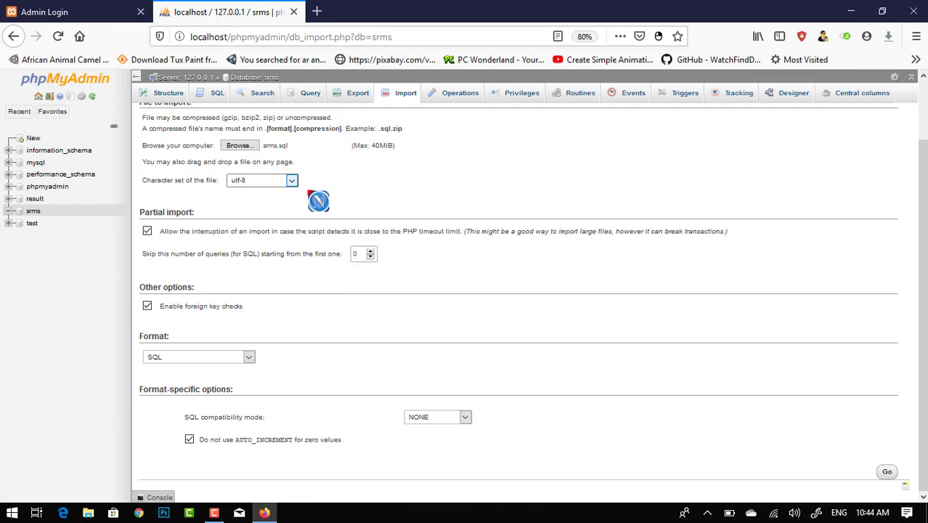
click(886, 472)
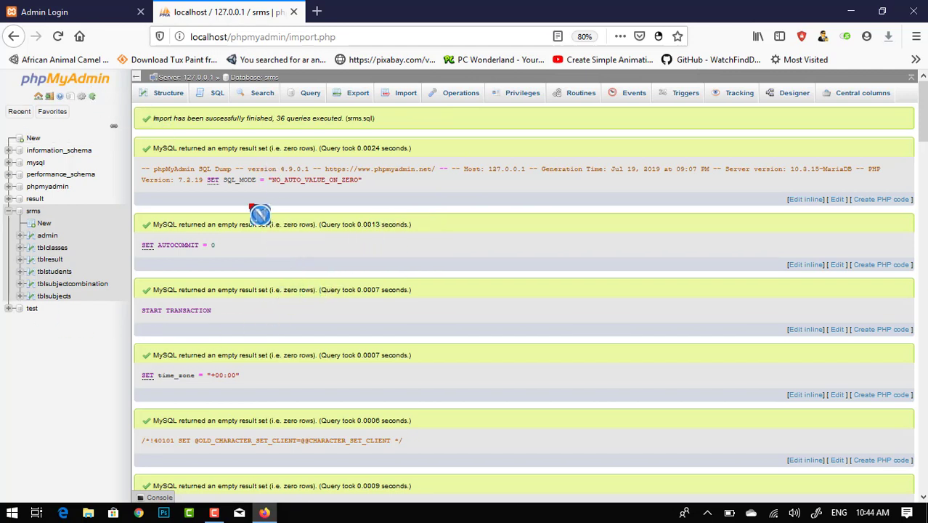
Step: Sign in on the SRMS admin login page with the admin email and password
click(50, 11)
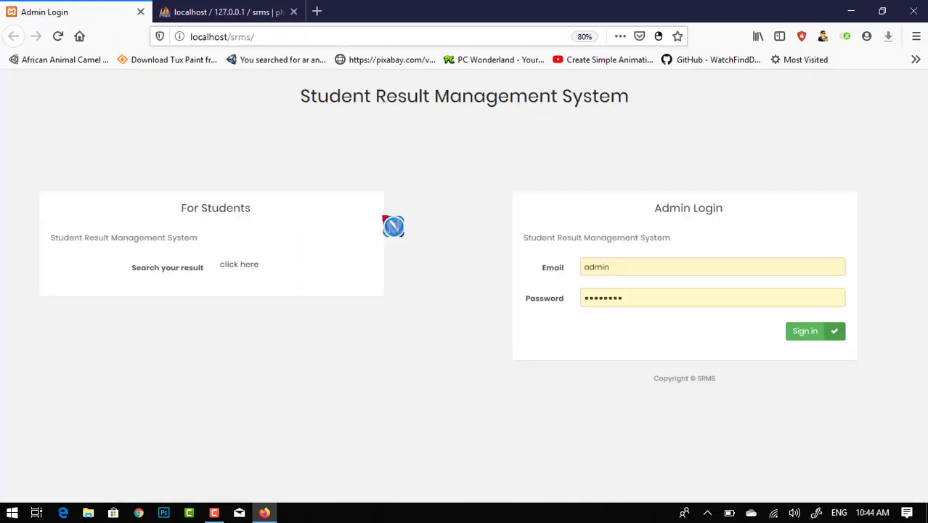
key(ctrl+a)
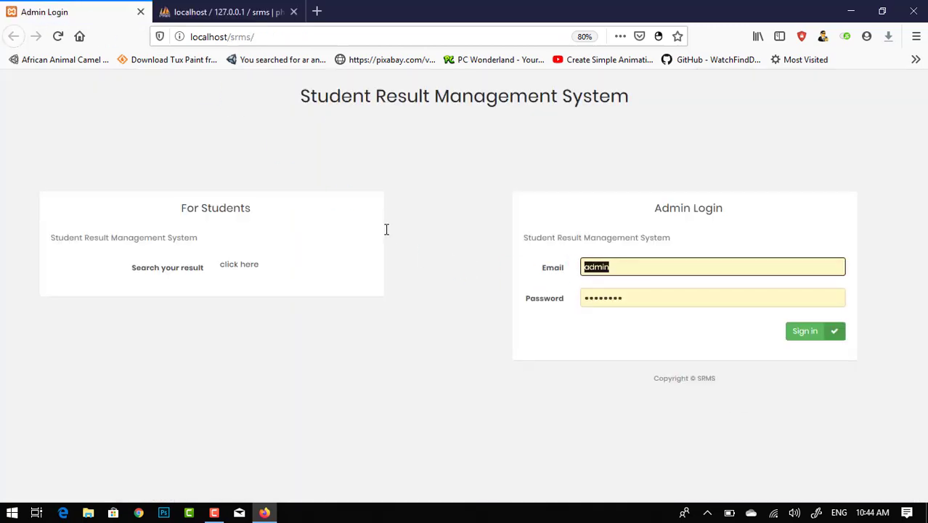
click(673, 297)
key(ctrl+a)
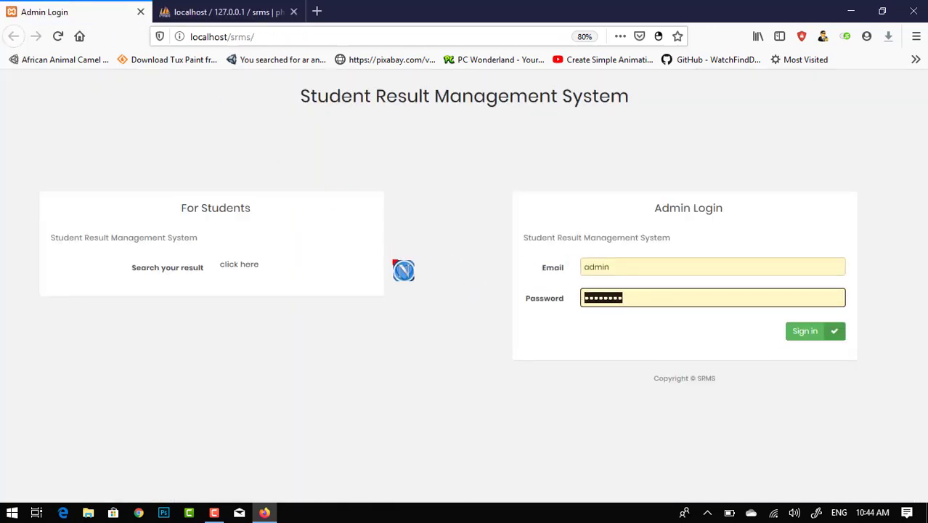
text(p)
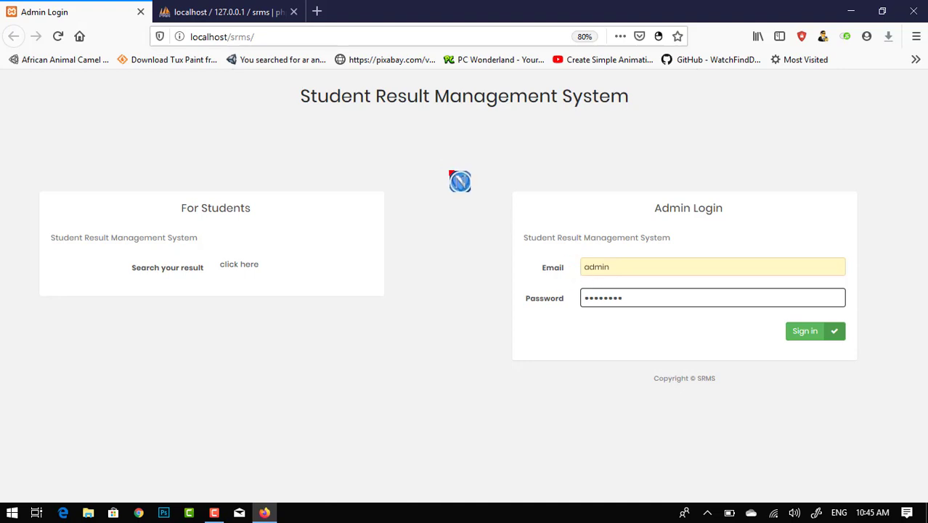
click(814, 332)
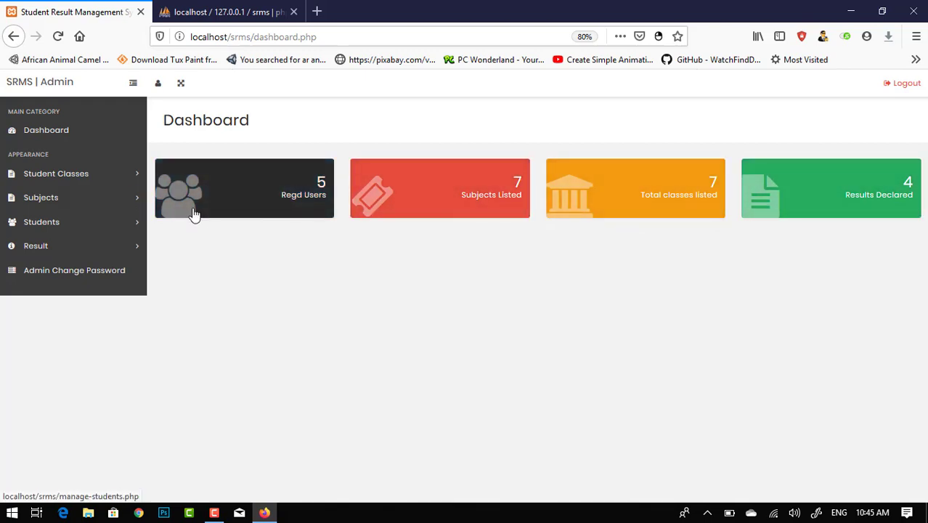
Step: Create class 'forth' with numeric value 4 and section A
click(53, 182)
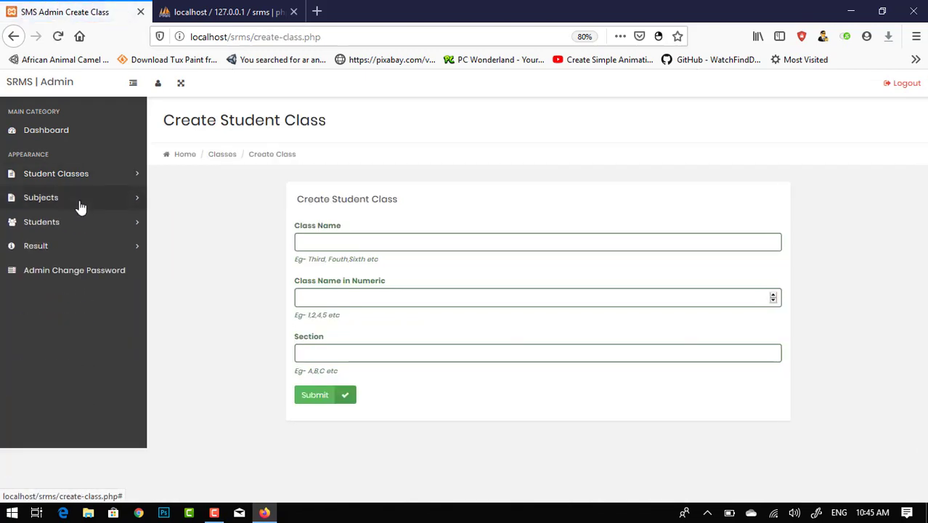
click(329, 245)
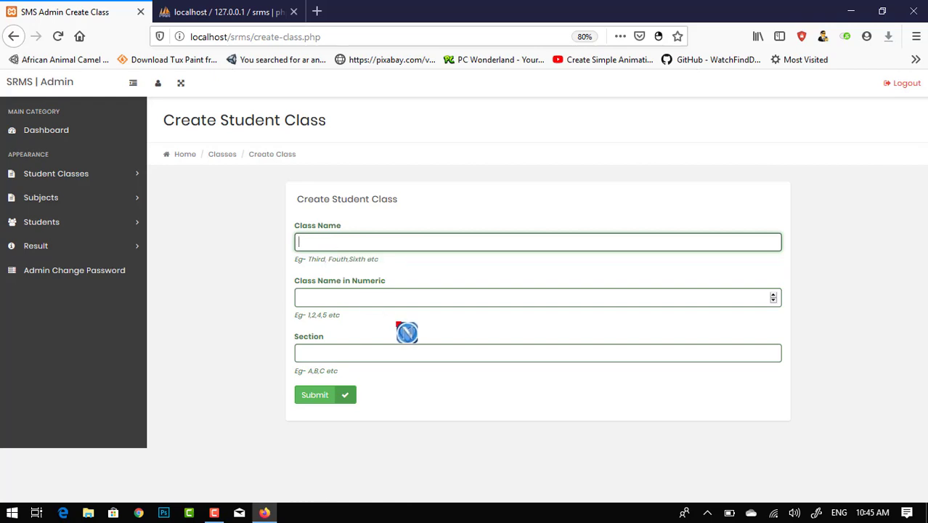
text(forth)
click(395, 298)
text(4)
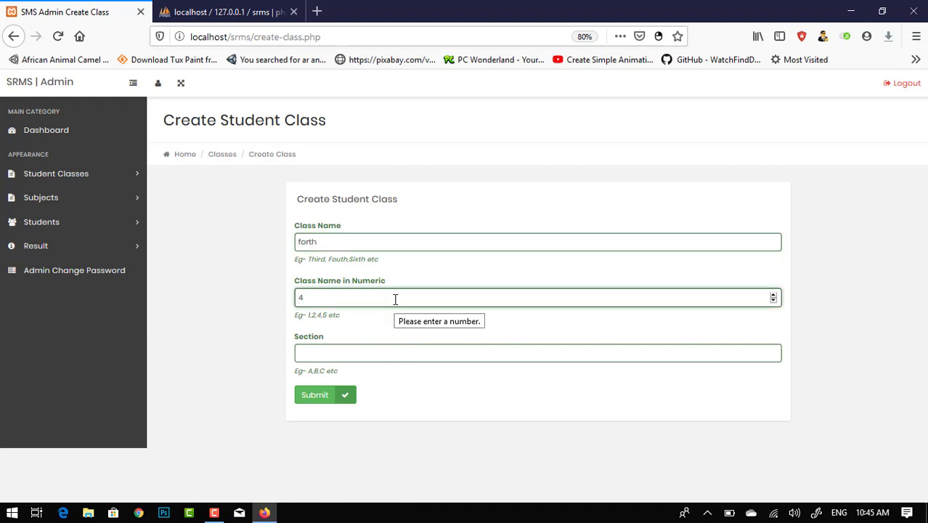
click(358, 359)
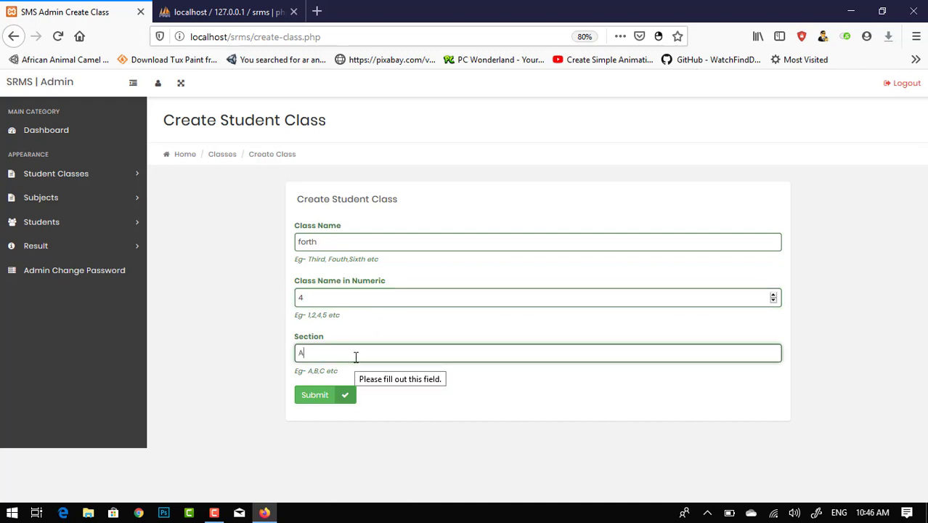
click(320, 396)
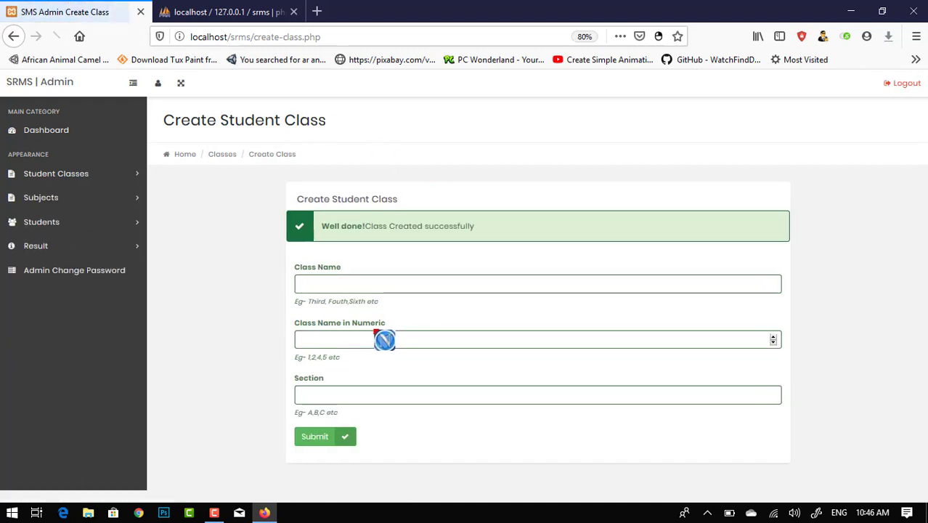
click(64, 183)
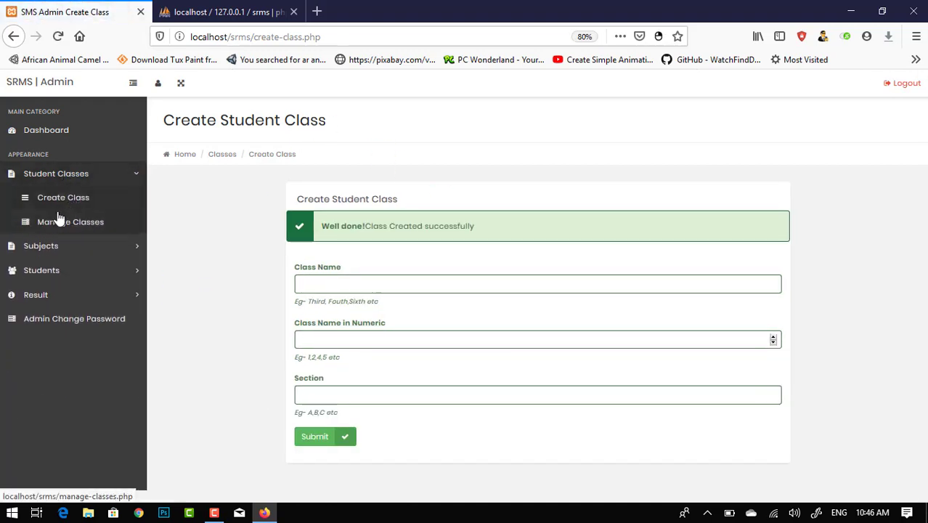
Step: Confirm forth is listed in Manage Classes, then view the Manage Subjects list
click(61, 226)
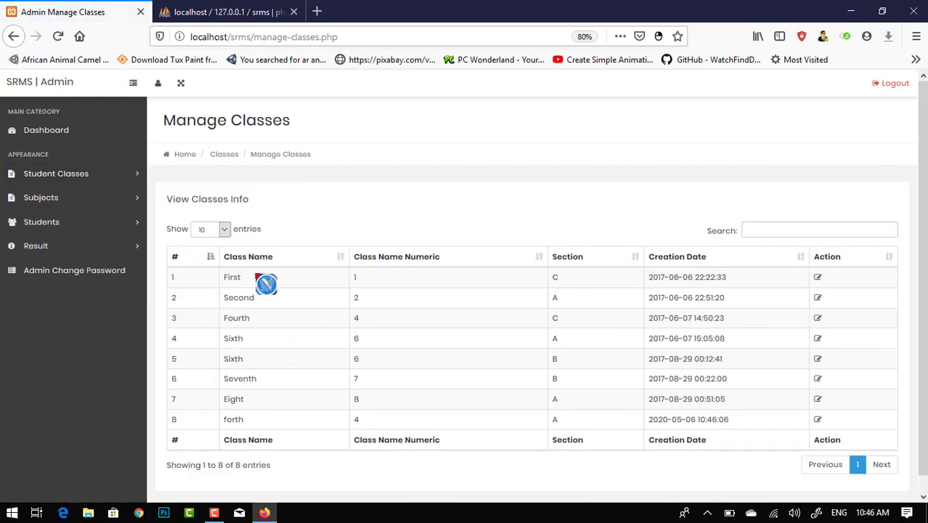
drag(565, 420, 227, 419)
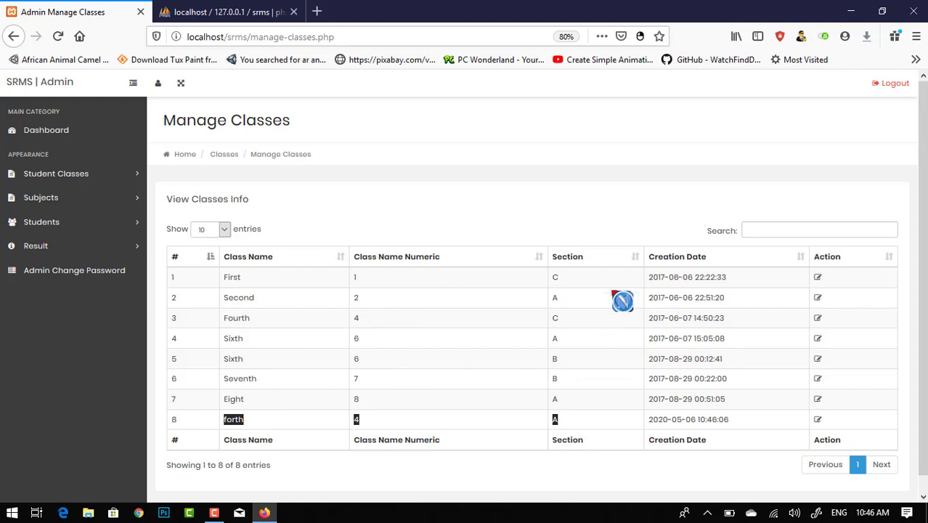
click(57, 204)
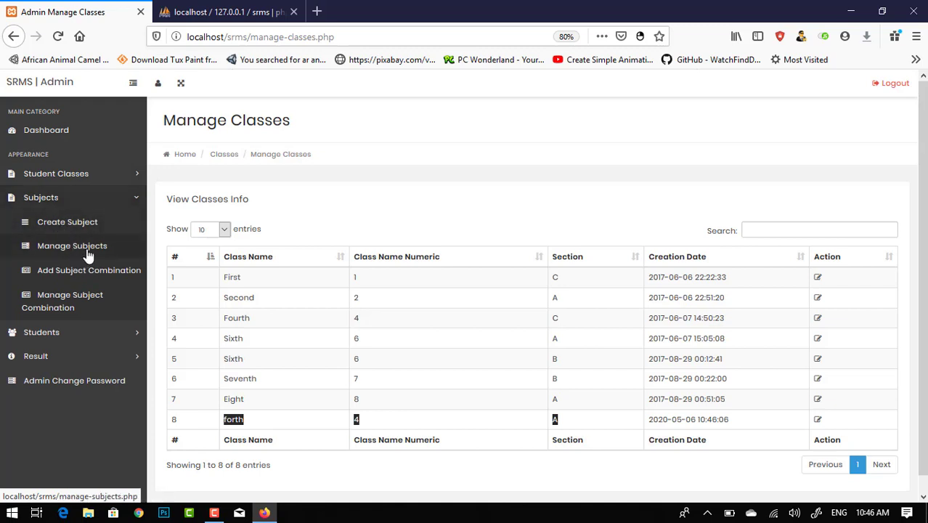
click(72, 247)
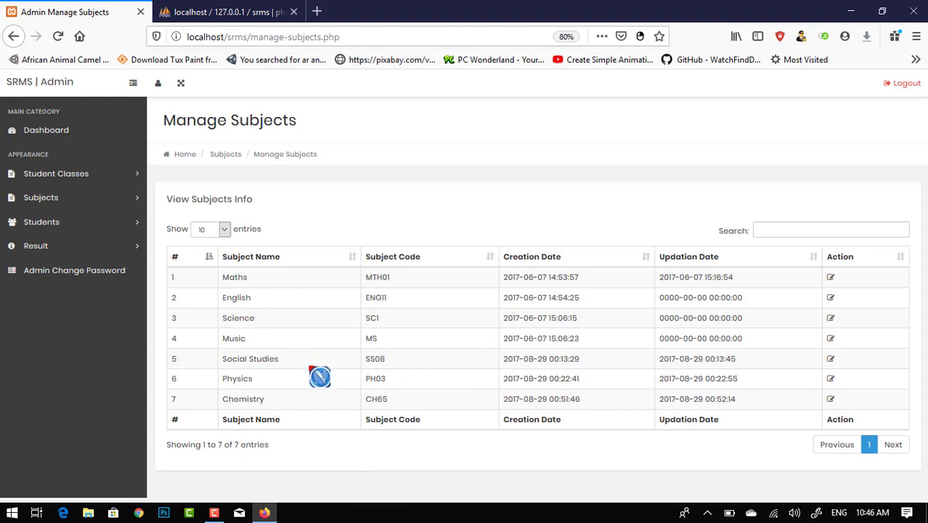
Step: Add a subject combination pairing class forth Section-A with Maths
click(82, 204)
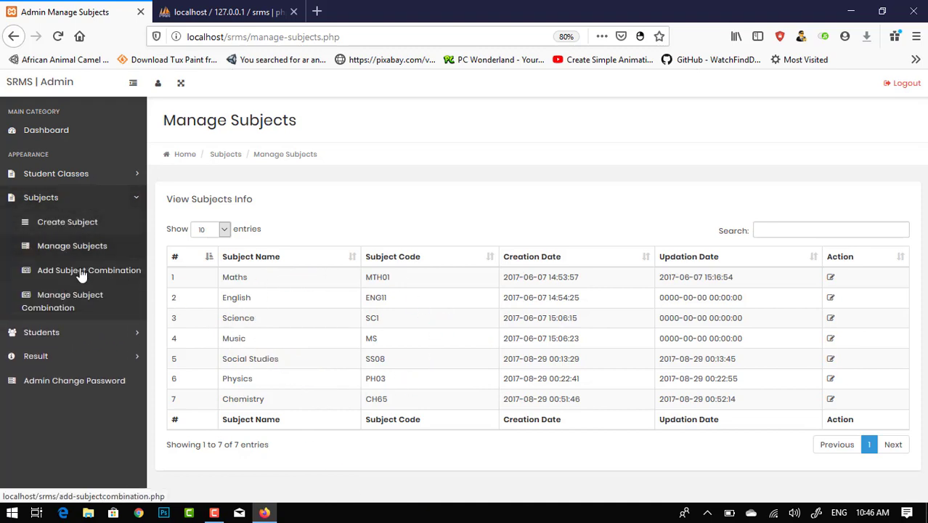
click(88, 271)
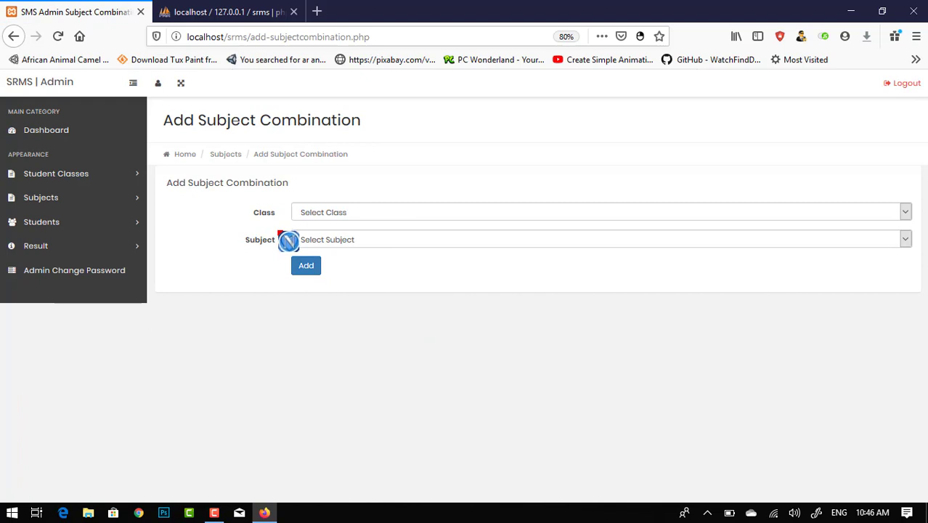
click(346, 215)
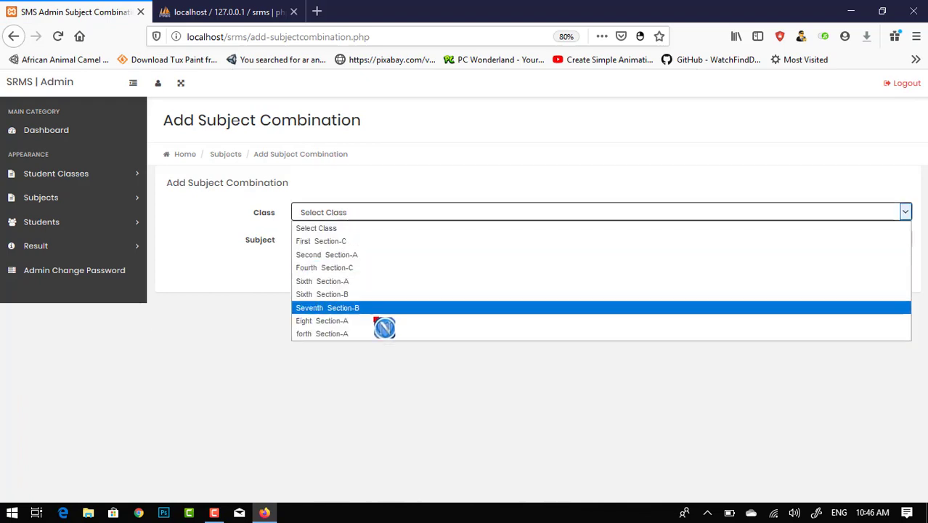
click(359, 336)
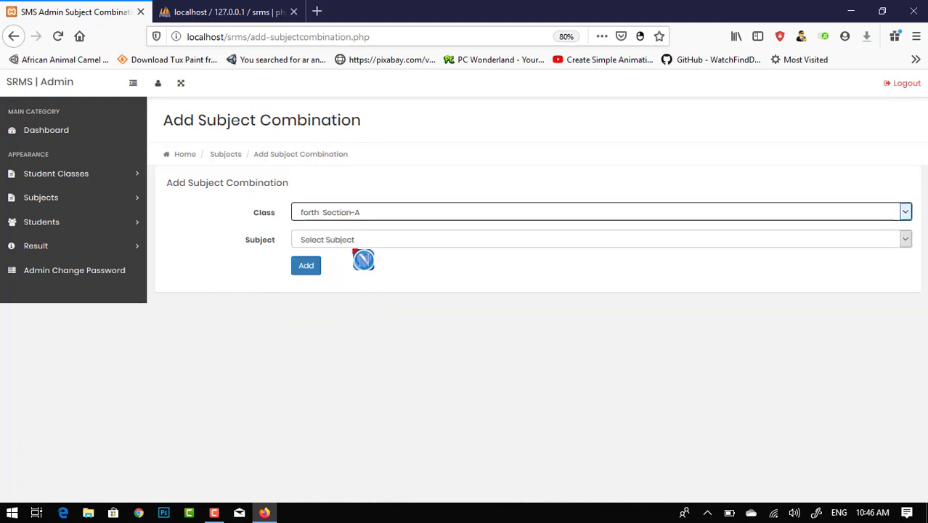
click(352, 240)
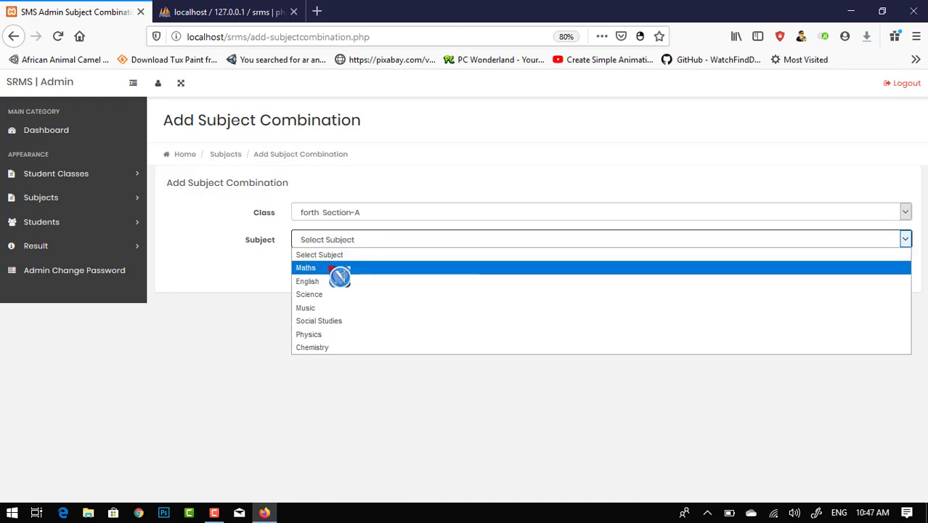
click(319, 268)
click(313, 267)
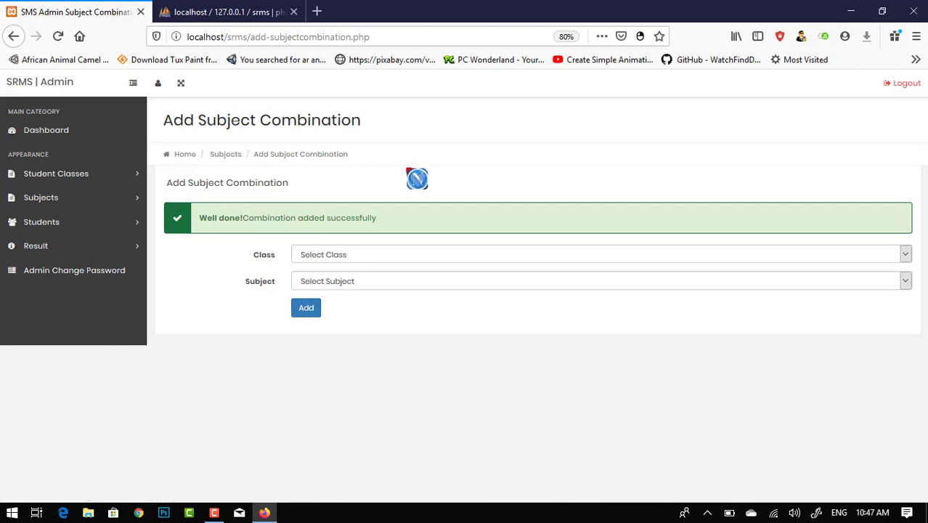
click(35, 203)
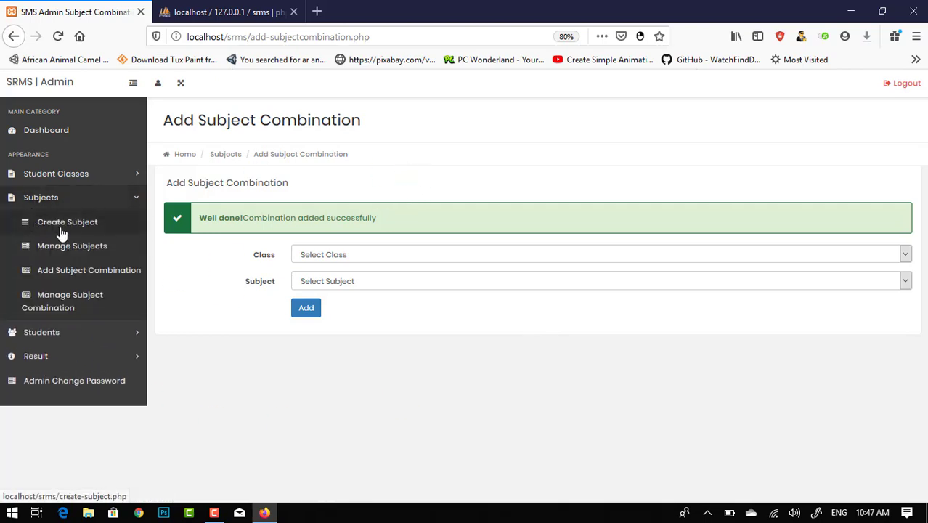
Step: Create subject GUJARATI with subject code GUJ
click(61, 231)
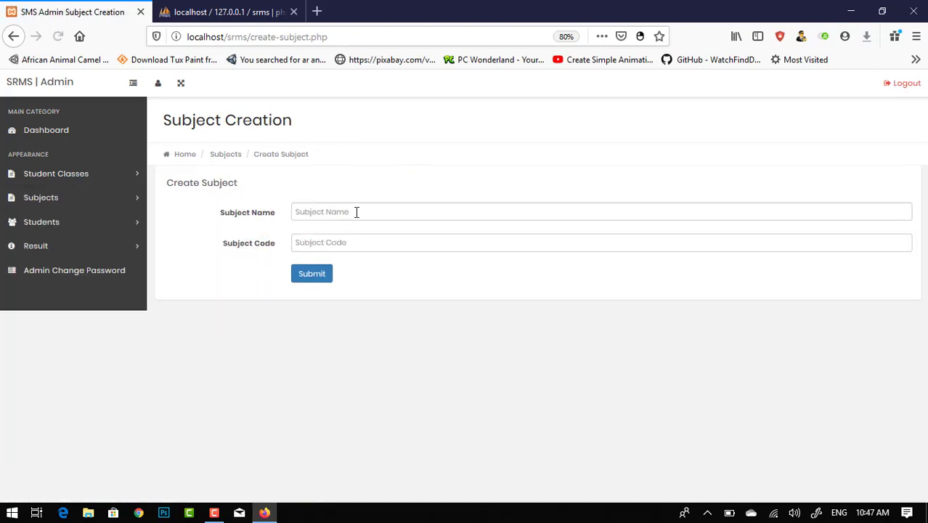
click(344, 217)
text(GUJARATI)
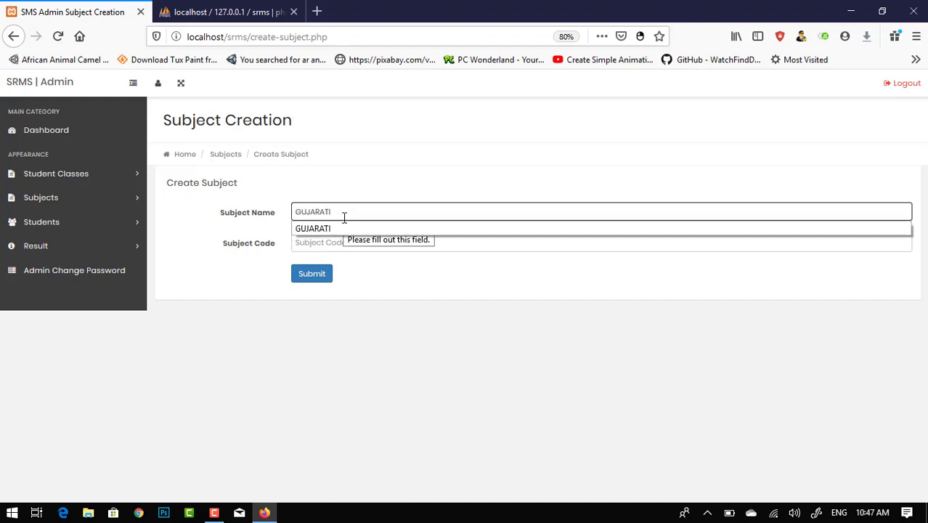
click(295, 244)
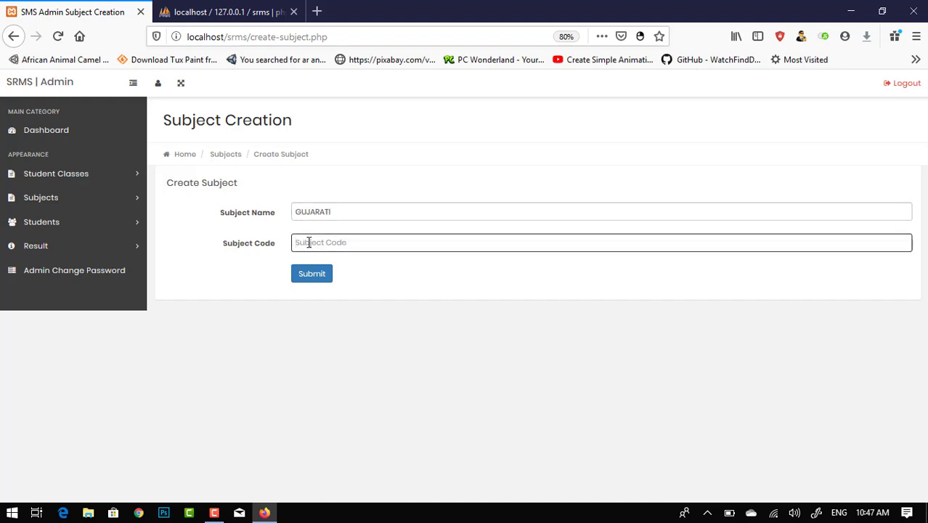
text(G)
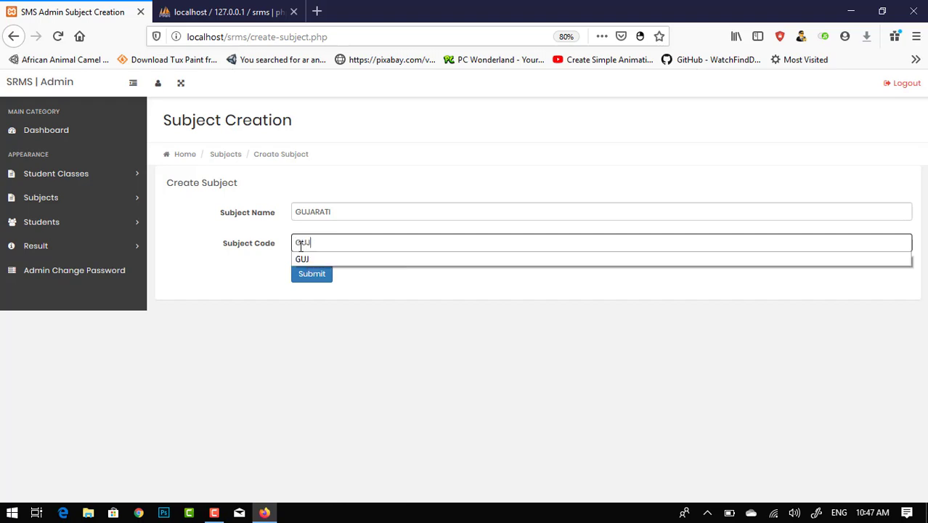
text(UJ)
click(309, 260)
click(312, 274)
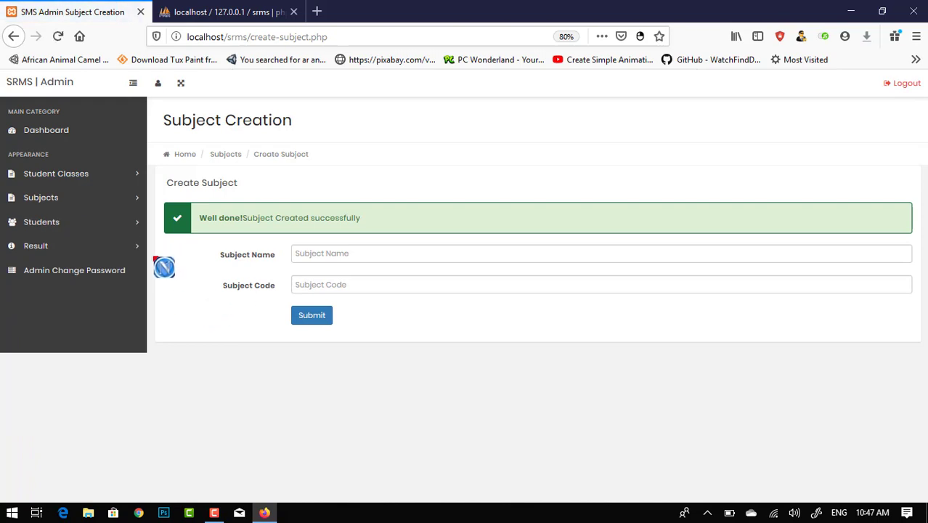
click(42, 199)
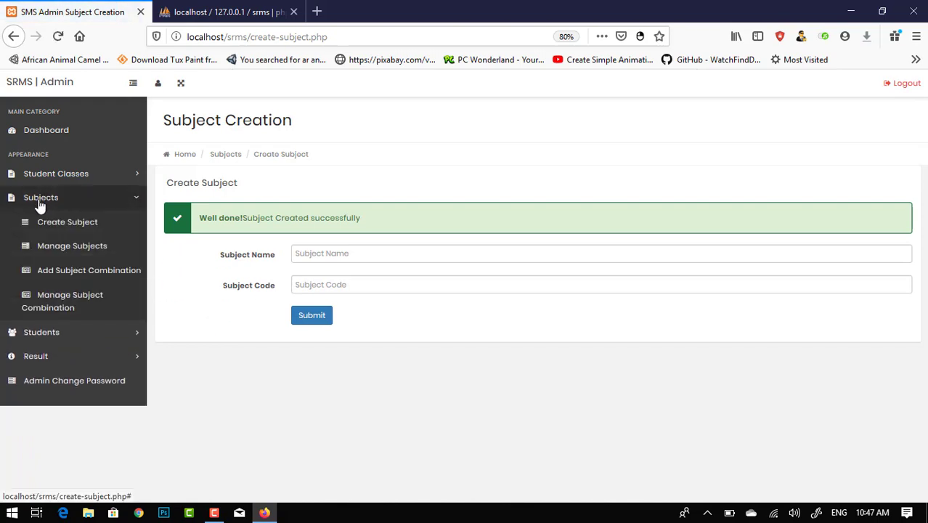
Step: Add a subject combination pairing forth Section-A with GUJARATI
click(81, 271)
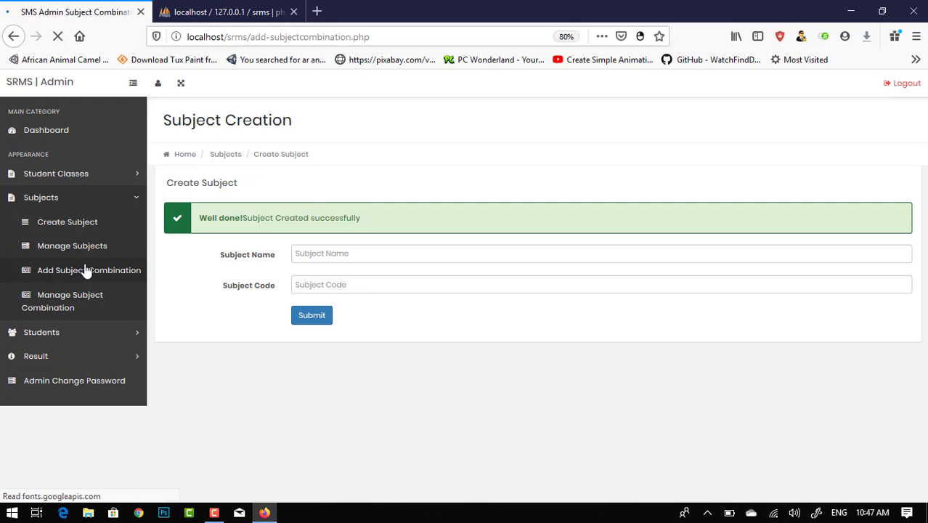
click(343, 215)
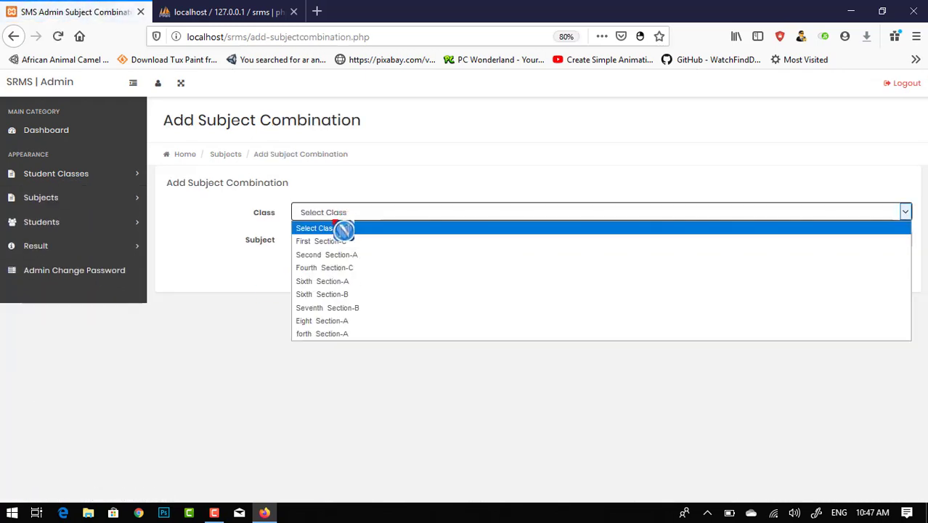
click(341, 335)
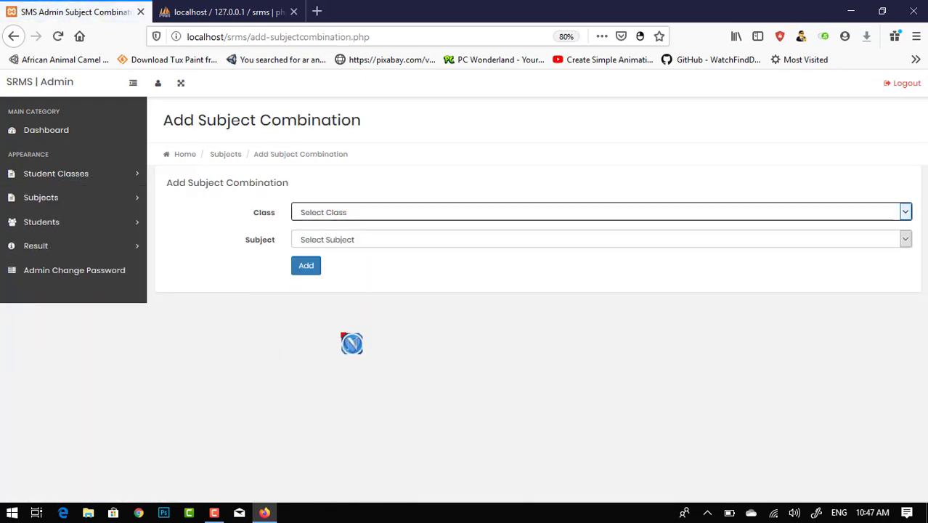
click(352, 243)
click(333, 363)
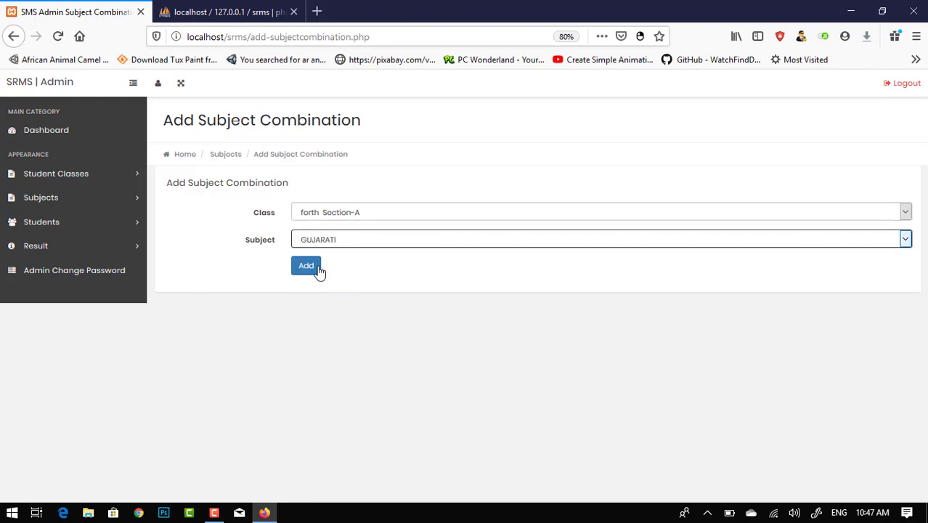
click(311, 267)
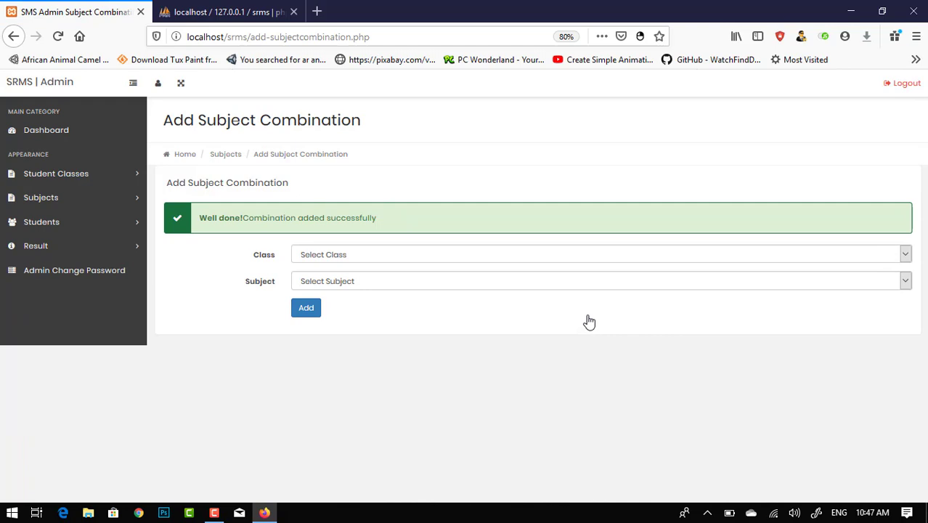
Step: Open the first student's record for editing from the list of all students
click(70, 223)
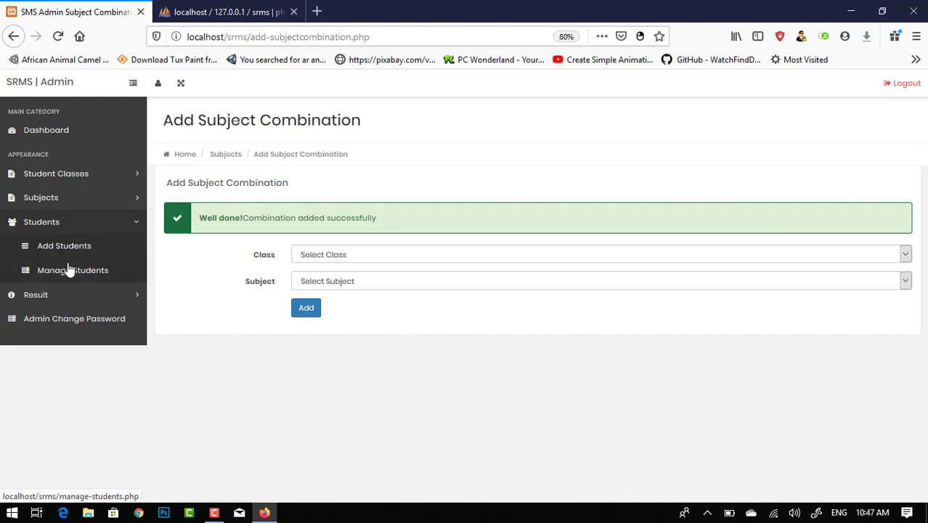
click(73, 271)
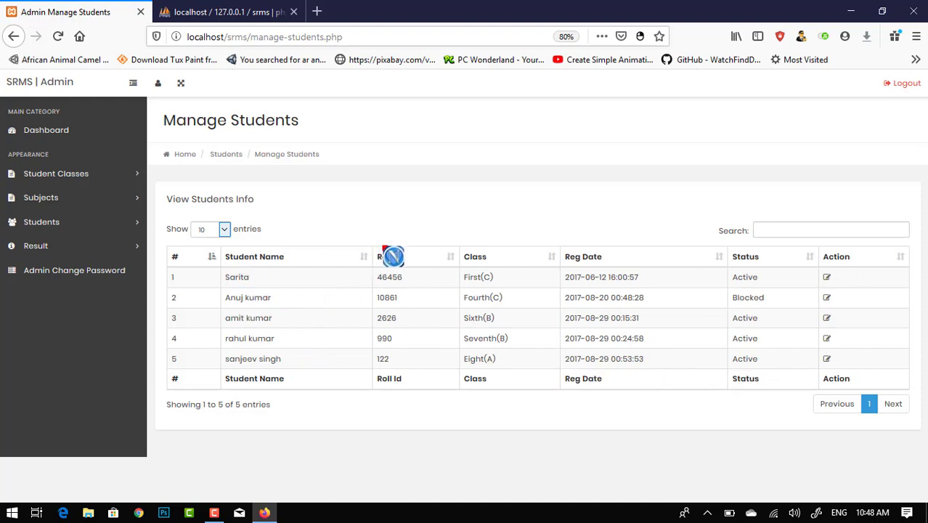
click(828, 279)
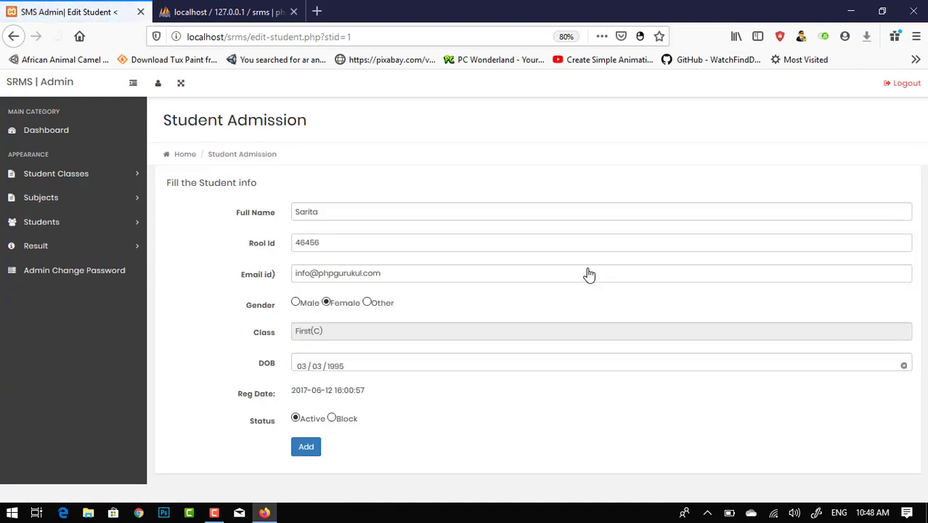
Step: Change the student's full name, set roll id 1 and gender Male, and save
drag(320, 211, 291, 211)
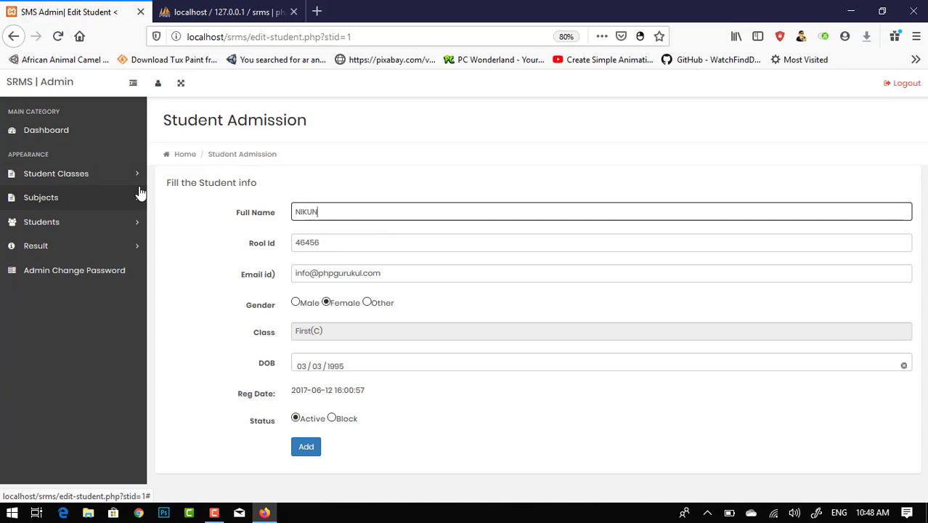
key(Tab)
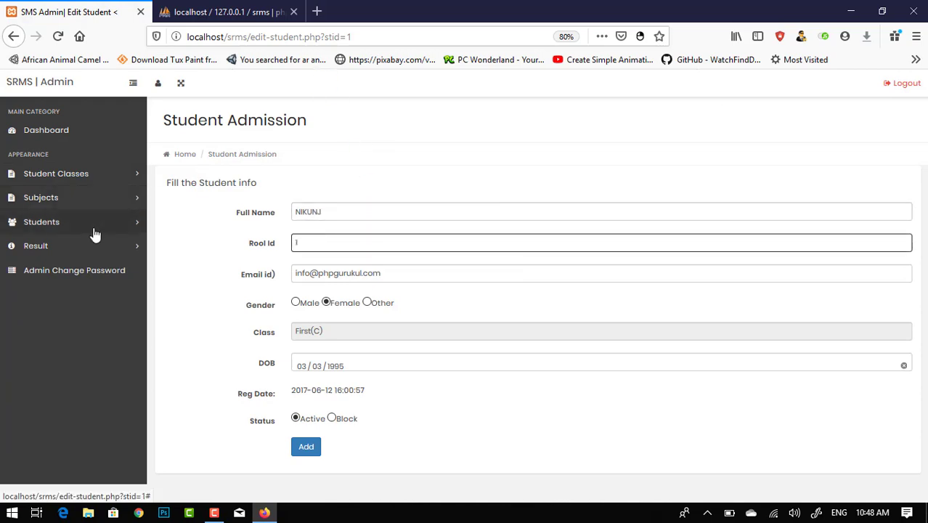
text(1)
click(334, 274)
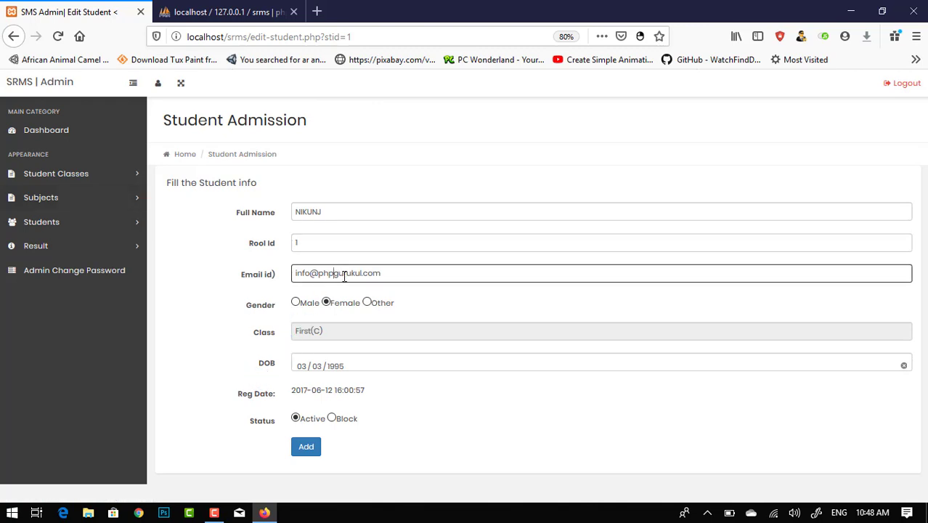
drag(438, 279, 456, 274)
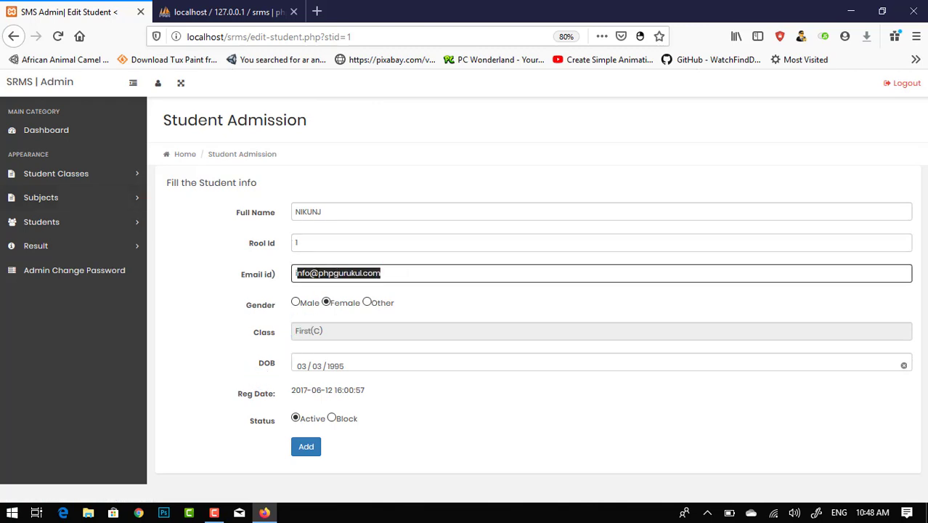
click(315, 274)
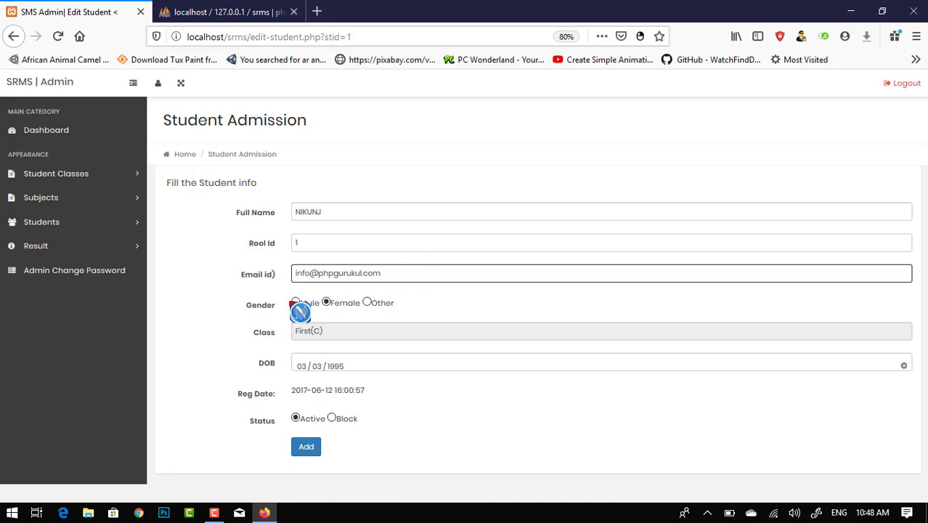
click(296, 303)
drag(344, 335, 258, 325)
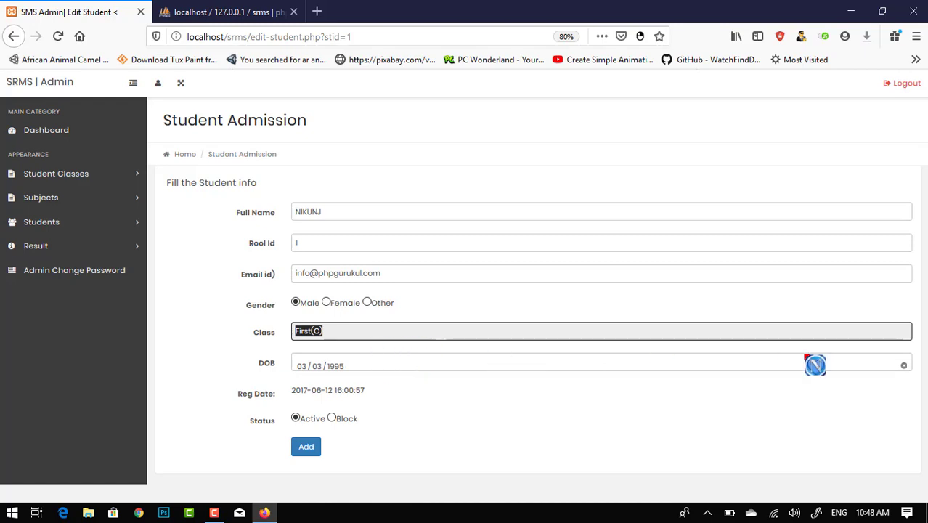
click(427, 371)
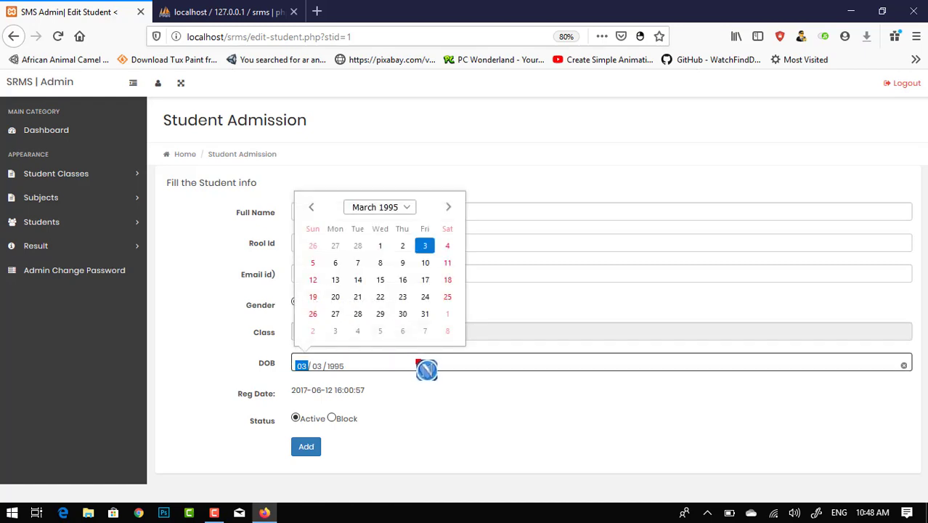
click(321, 391)
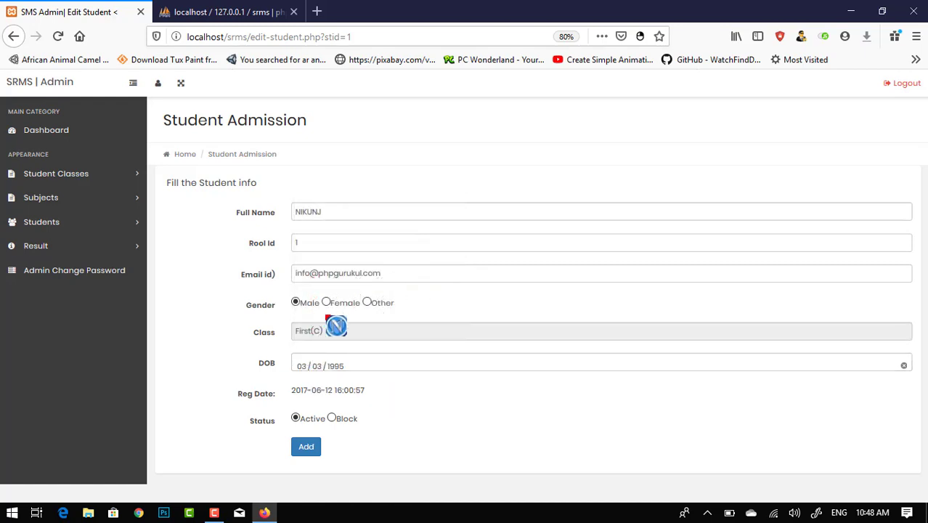
click(305, 448)
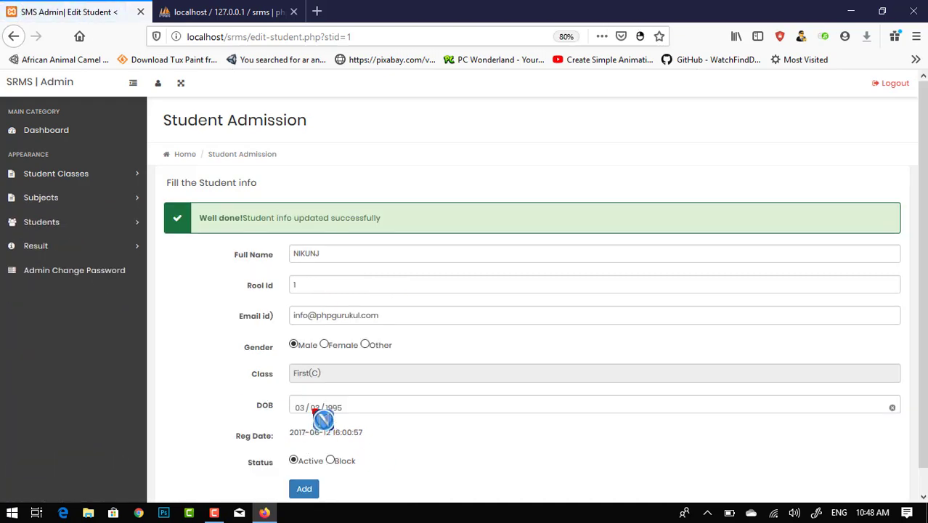
Step: Go via subject combinations to Manage Classes and edit class First, section C
click(56, 206)
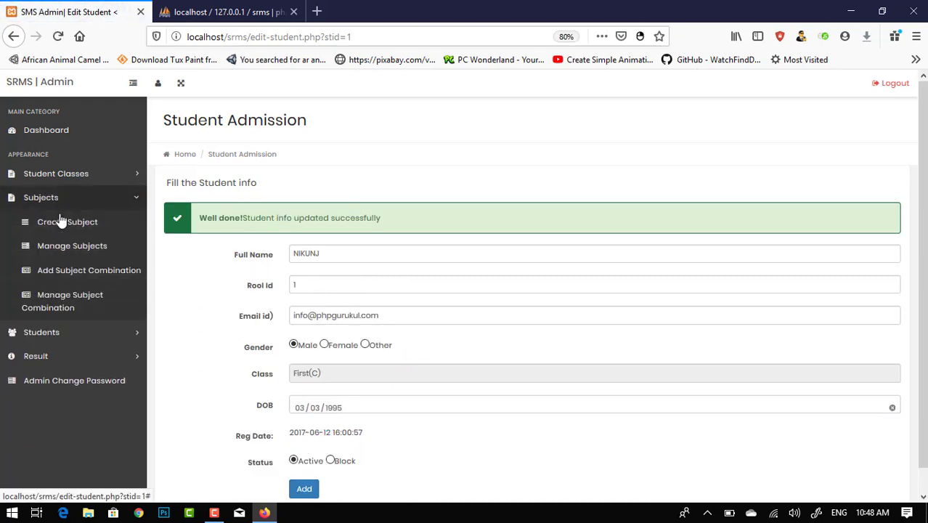
click(77, 304)
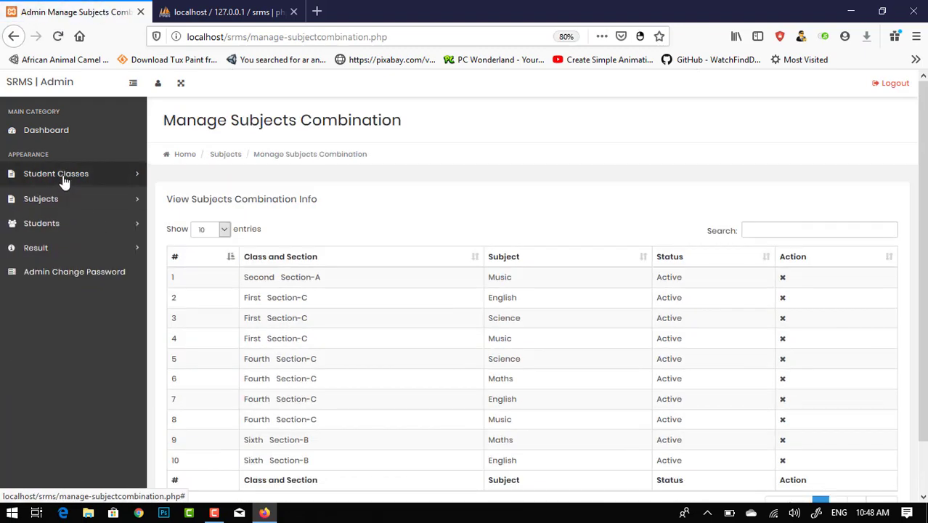
click(63, 180)
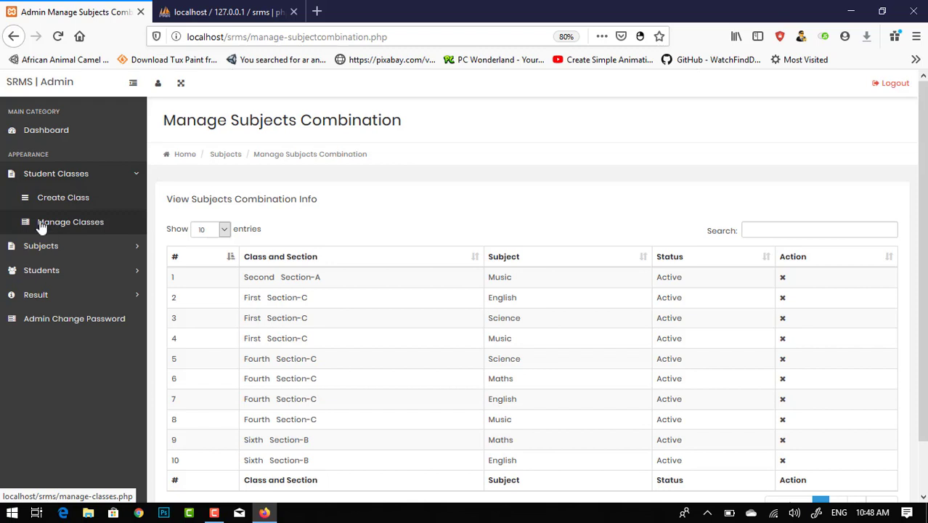
click(42, 226)
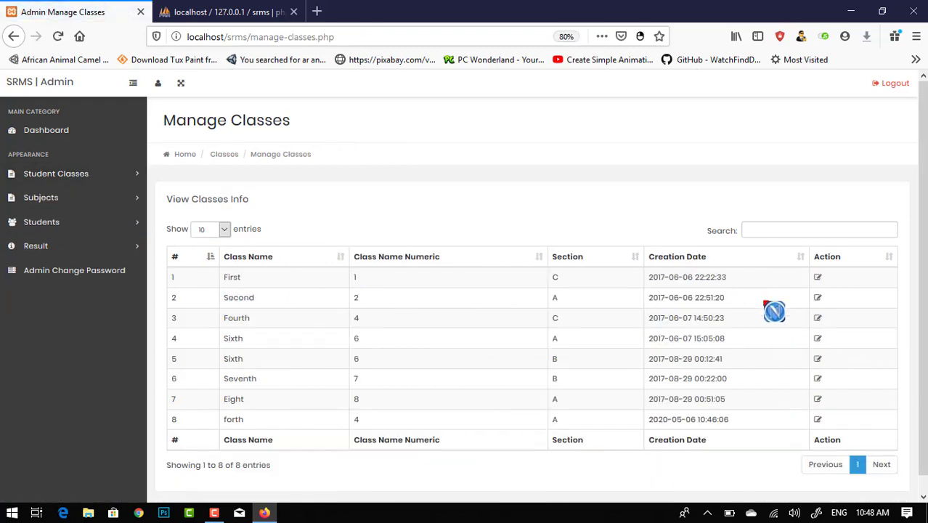
click(818, 277)
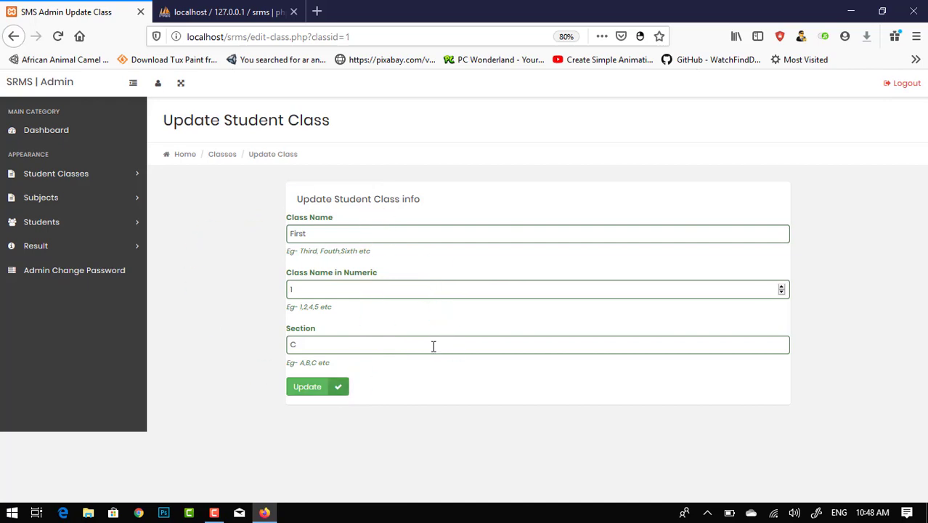
click(56, 177)
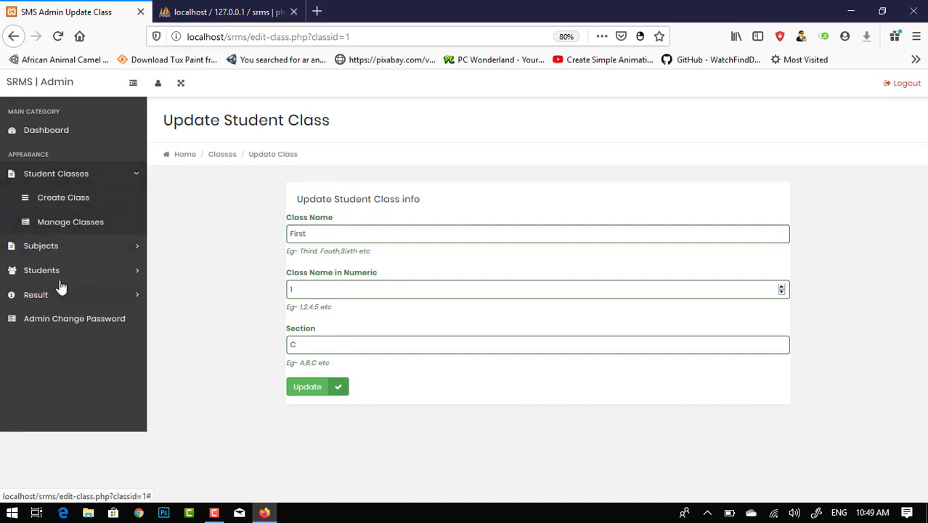
click(88, 280)
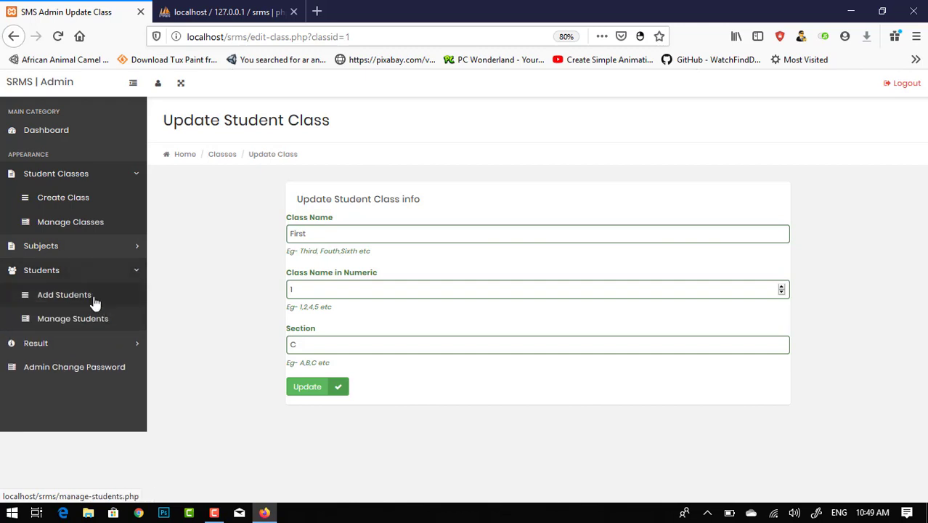
Step: On the Add Students form, enter the student's full name, roll id 1 and email
click(94, 301)
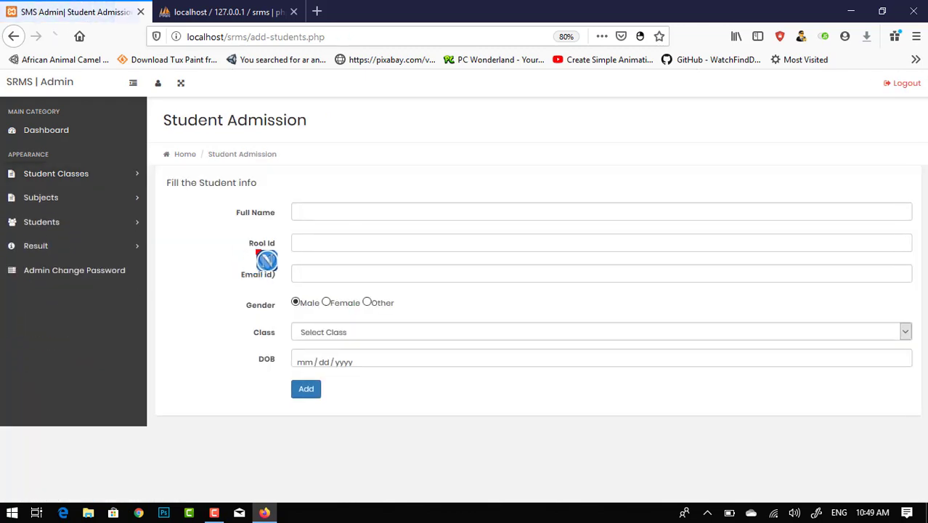
click(355, 211)
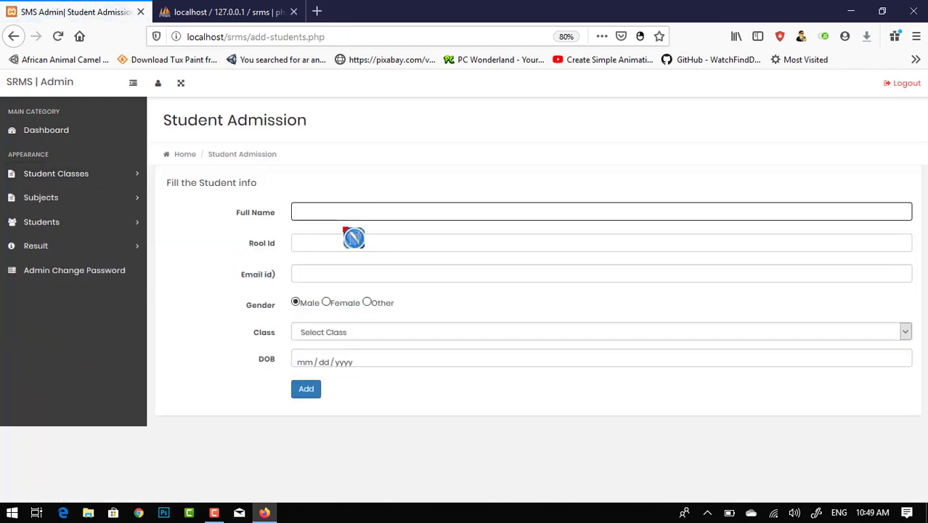
click(330, 241)
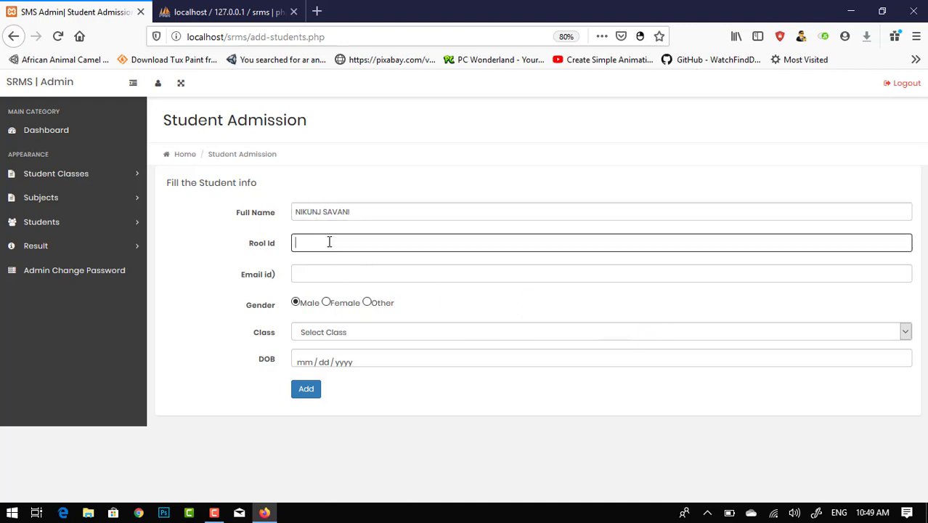
text(1)
click(316, 274)
text(ABC@XYZ.COM)
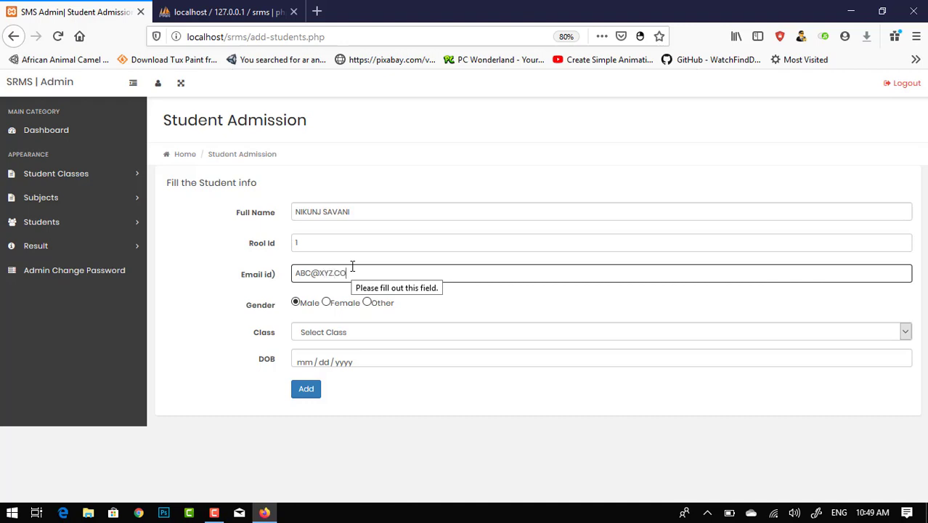
Step: Choose class forth Section-A, enter birth date 12/03/2010, and submit the student
click(367, 334)
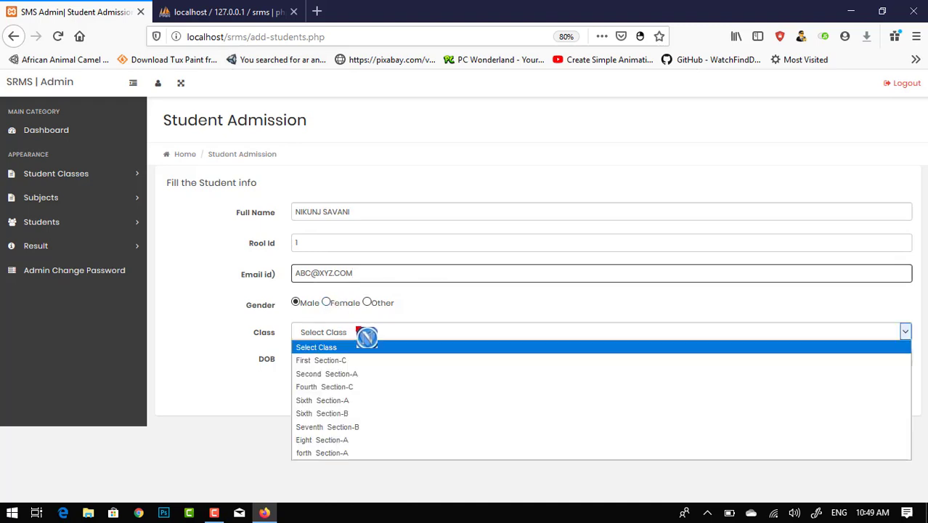
click(349, 453)
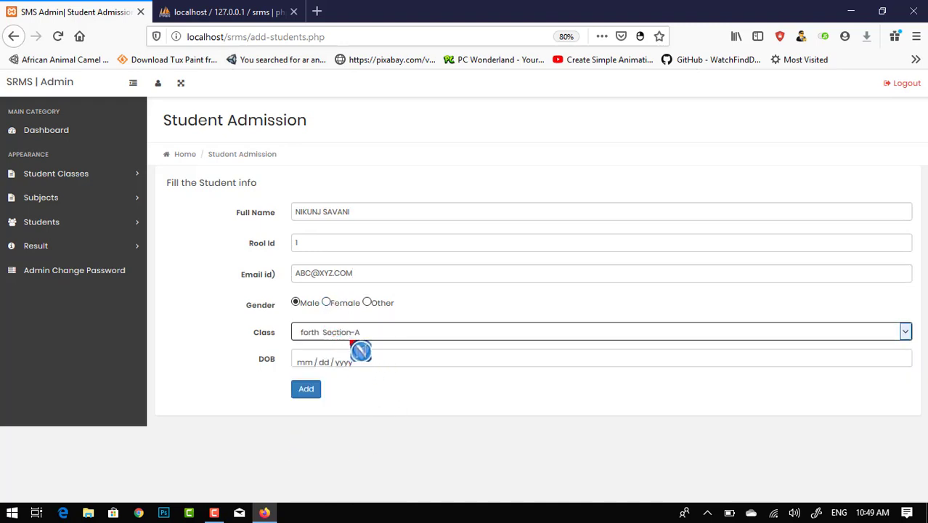
click(323, 362)
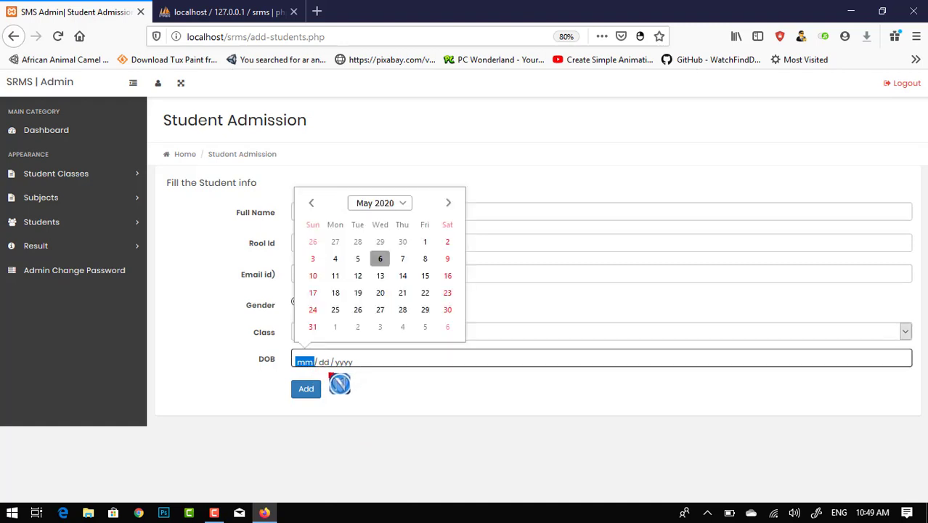
text(2 / )
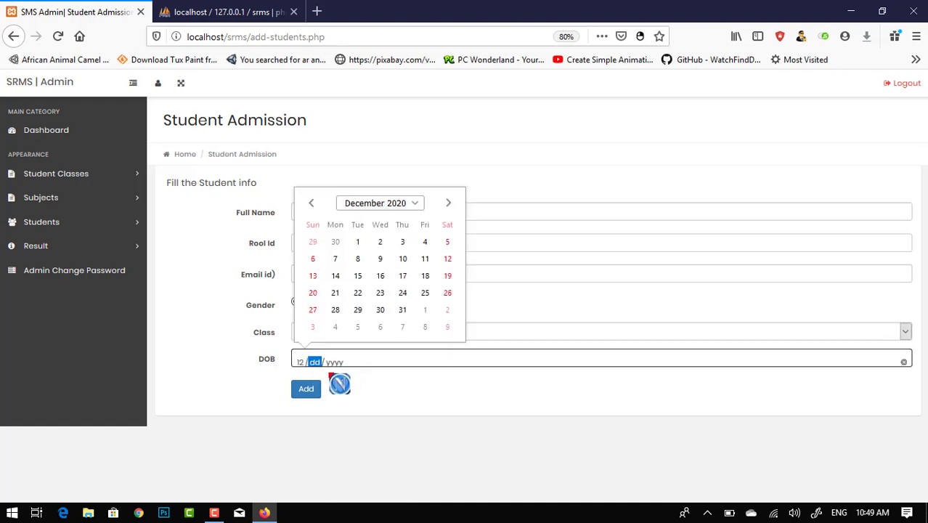
text(03 / )
text(201)
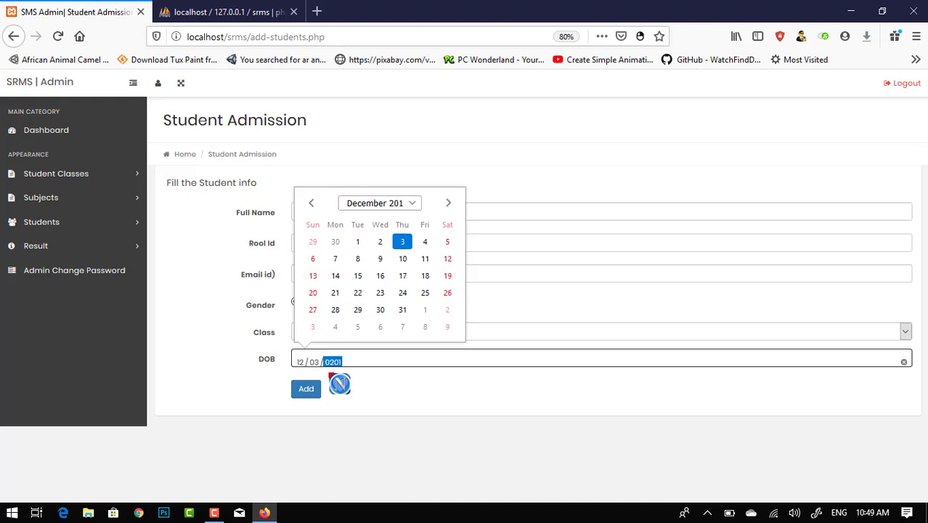
text(0)
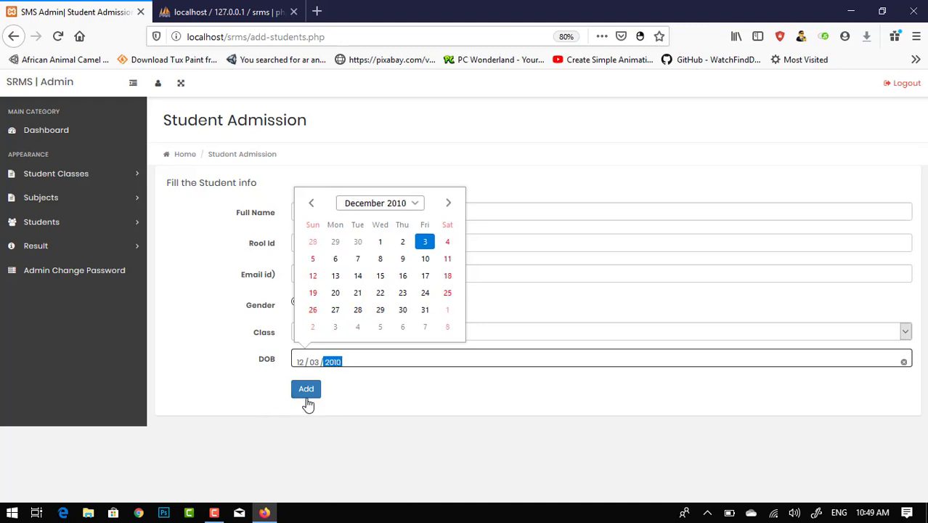
click(306, 397)
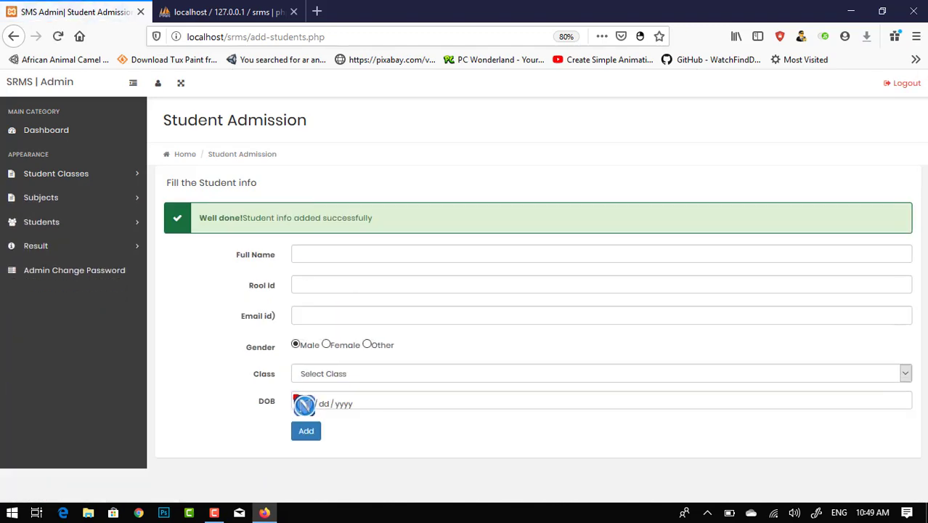
Step: Enter another student's full name, roll id 2 and an email address
click(305, 258)
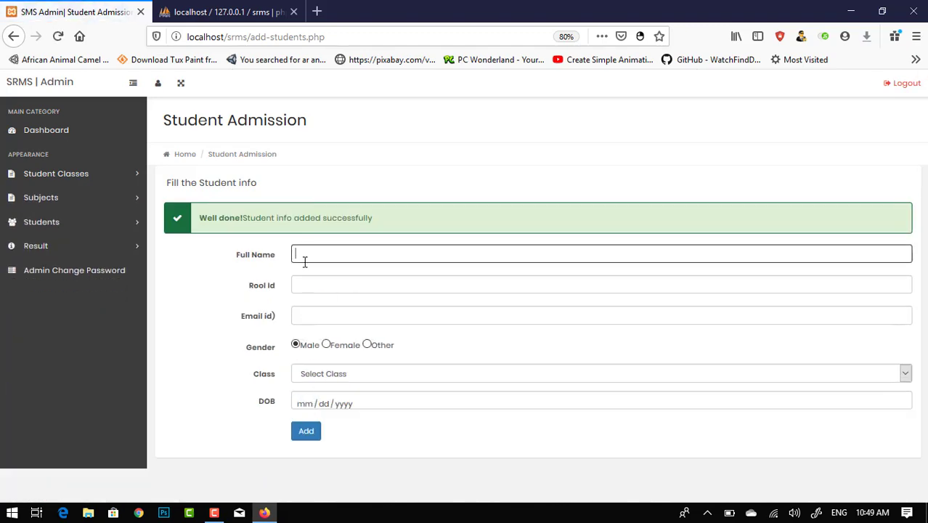
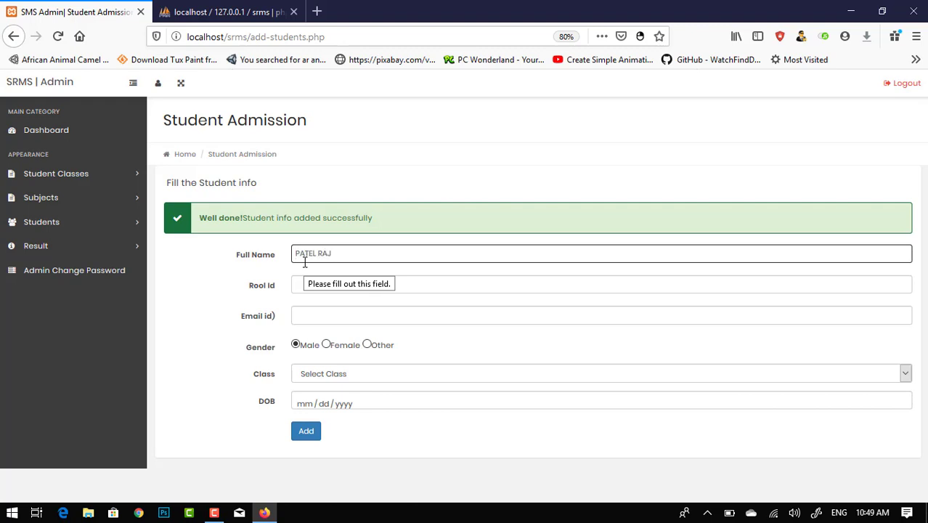
key(Tab)
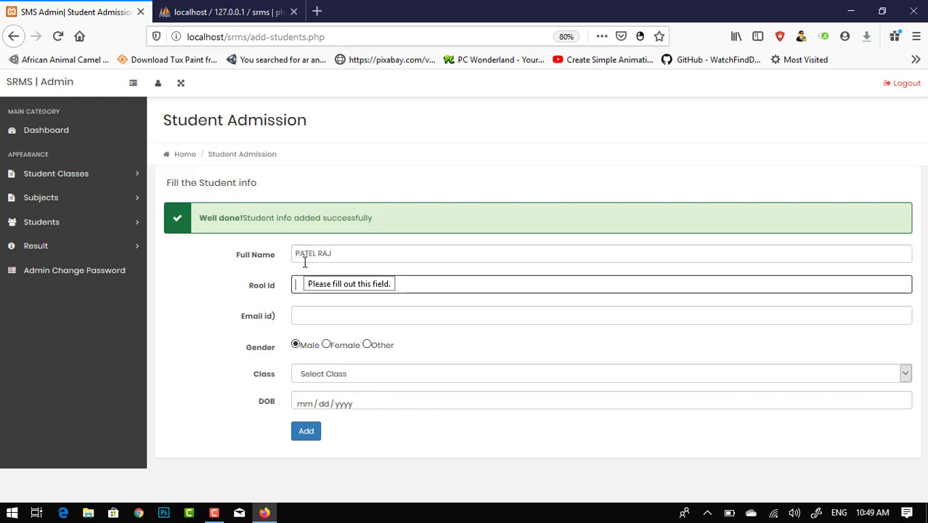
text(2)
key(Tab)
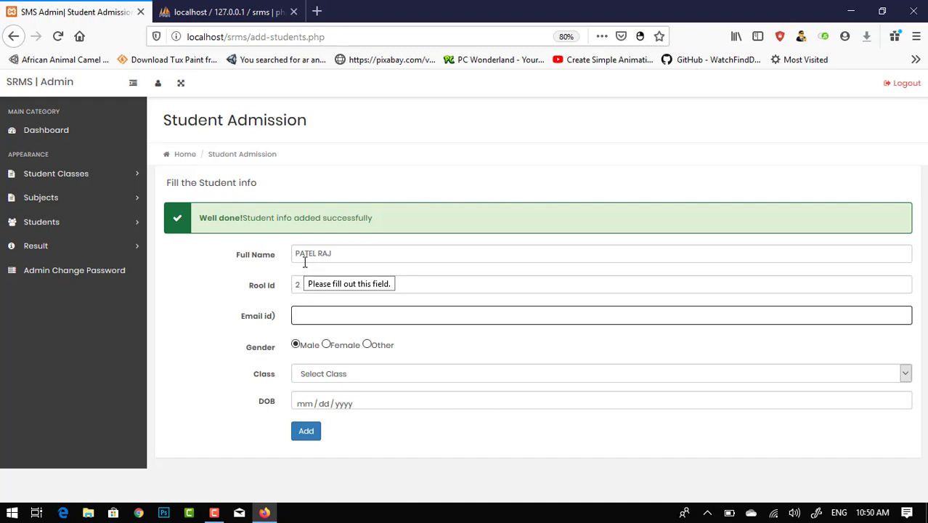
text(ABC@KJ.COM)
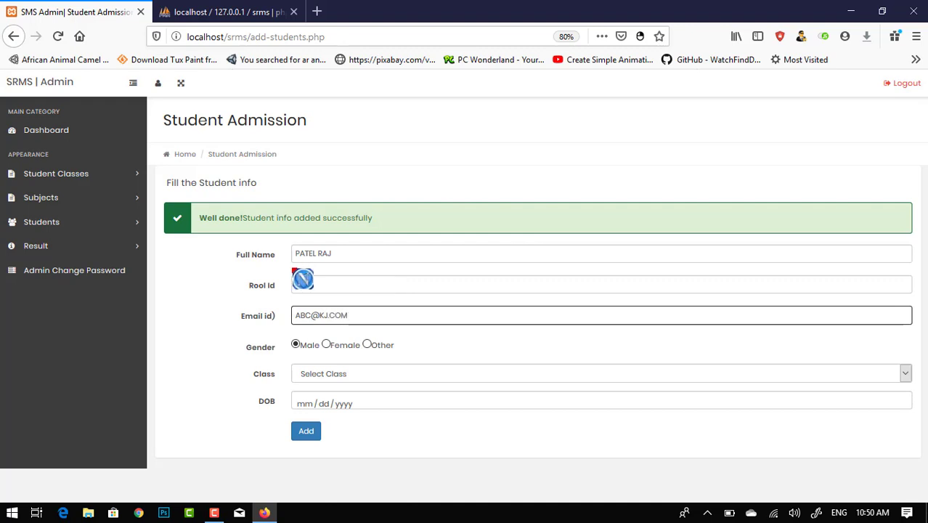
Step: Pick class forth Section-A, set birth date 05/07/2020, and add the student
click(303, 279)
text(2)
click(344, 375)
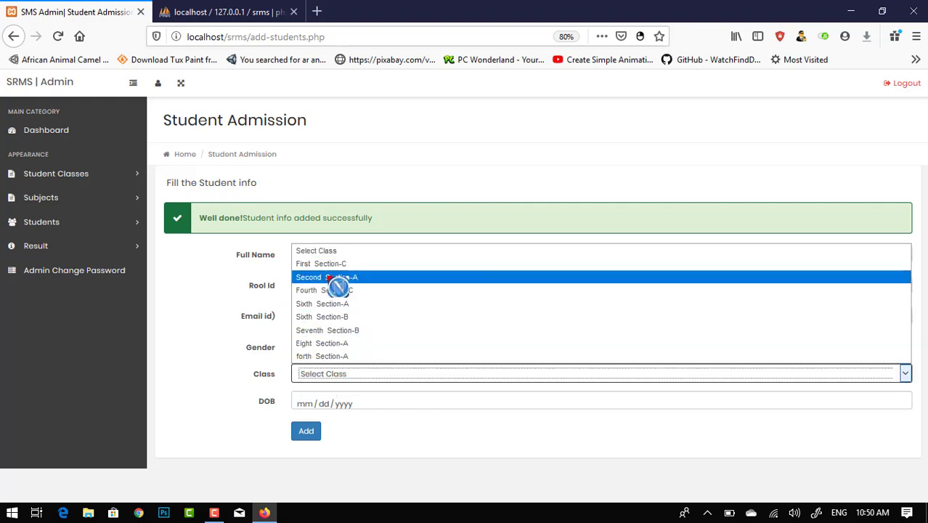
click(355, 356)
click(364, 405)
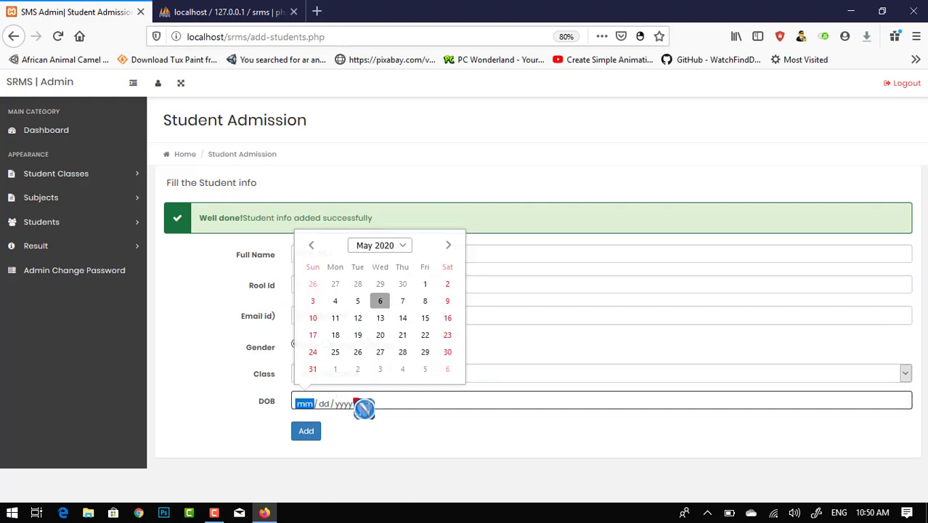
click(404, 303)
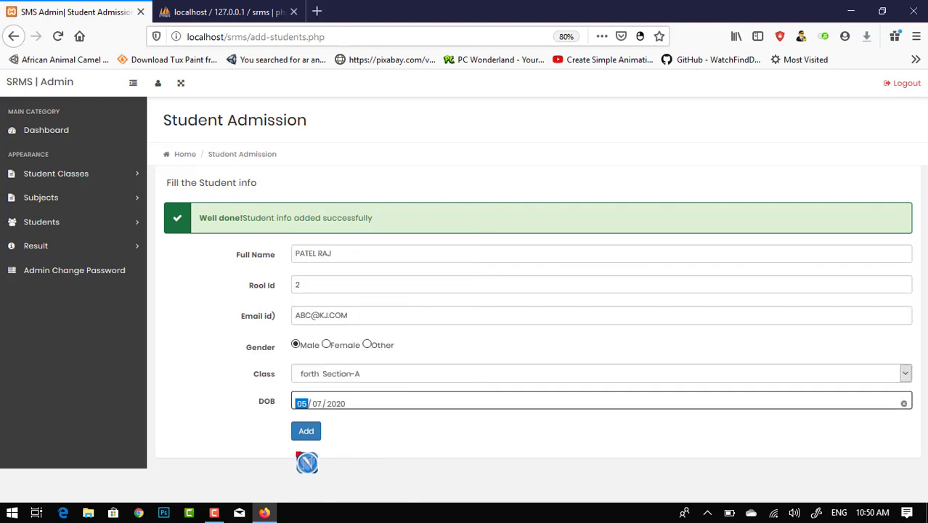
click(306, 436)
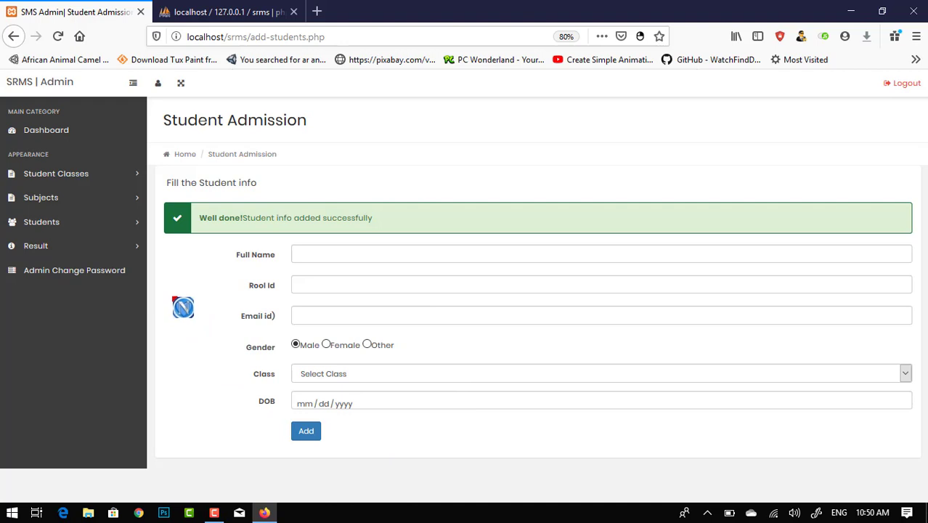
Step: On the Add Result page, select class forth Section-A and the newly admitted student
click(55, 248)
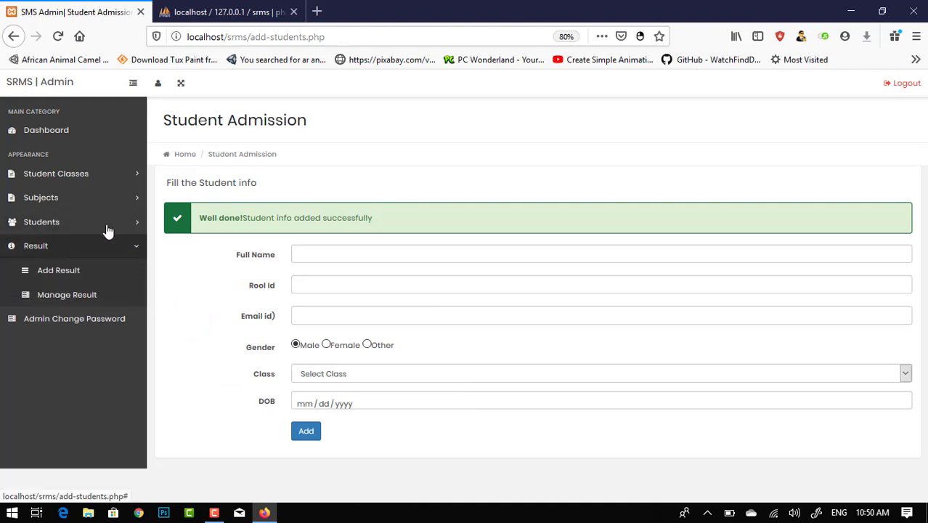
click(77, 274)
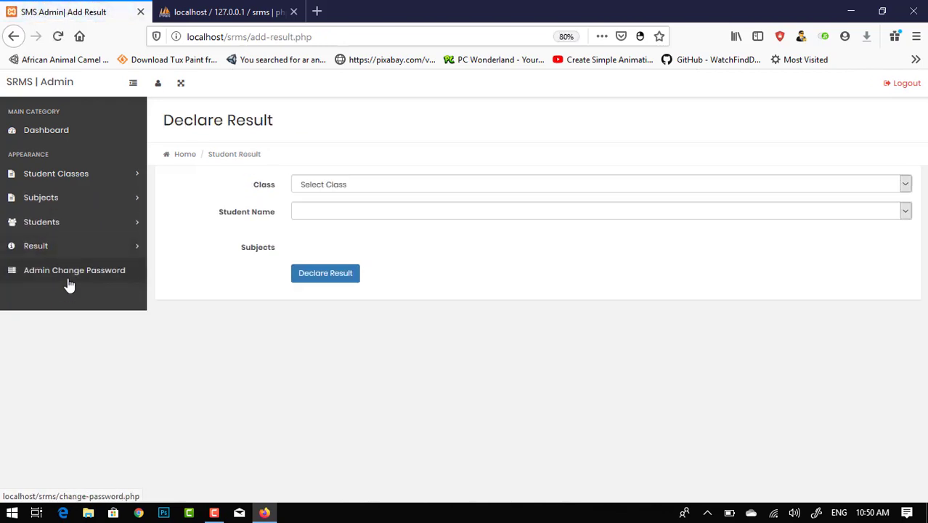
click(309, 191)
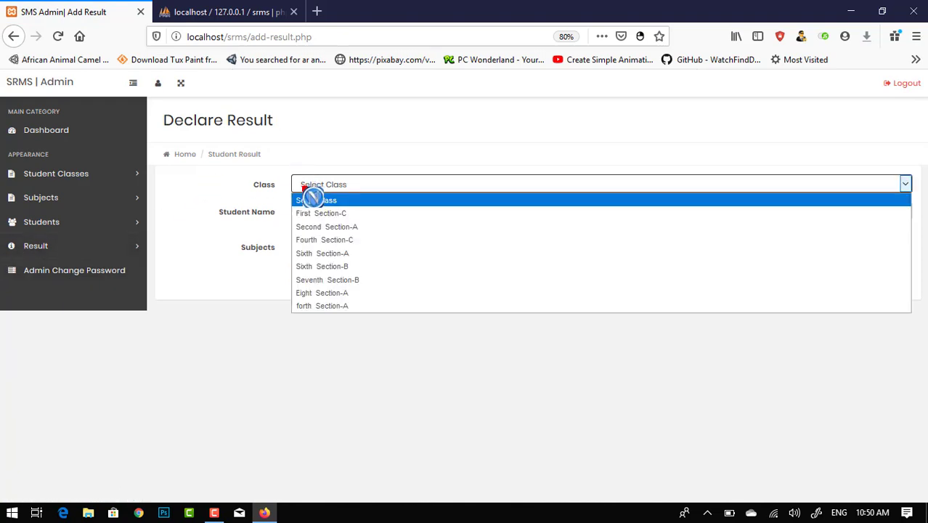
click(324, 311)
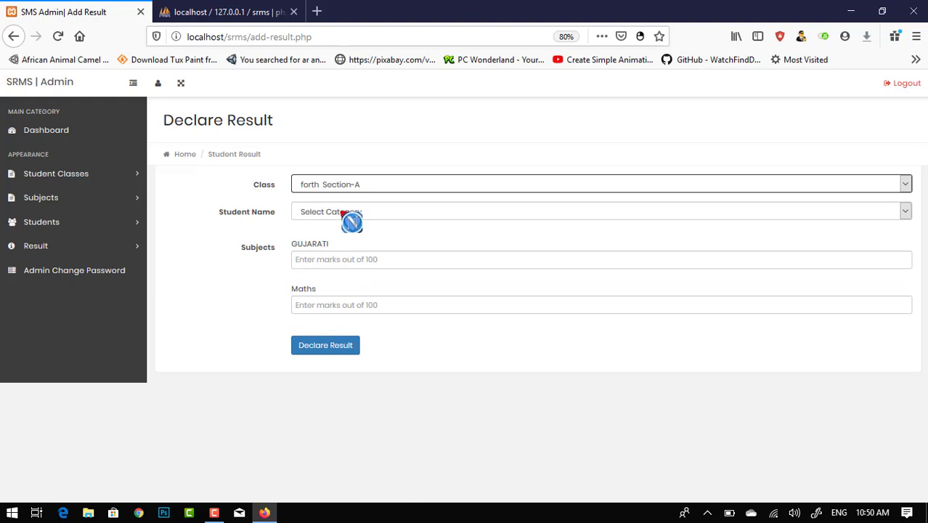
click(351, 217)
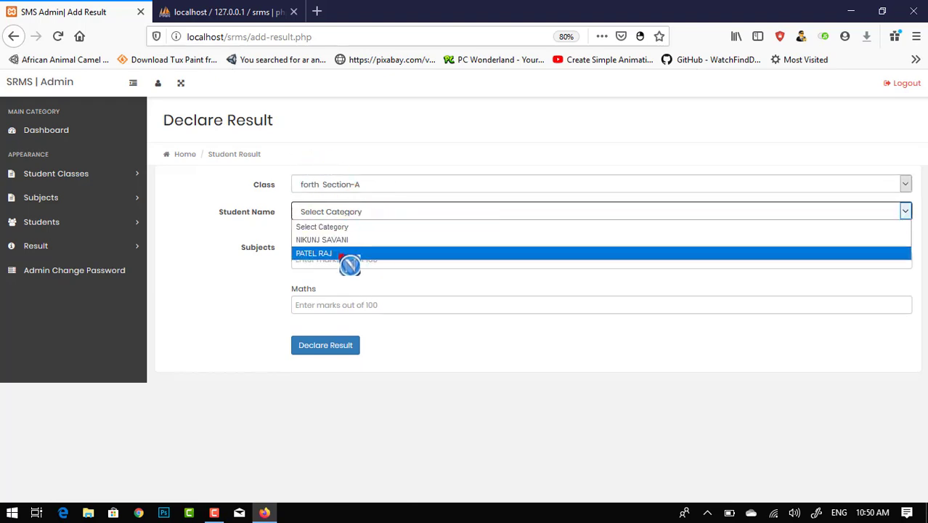
click(320, 254)
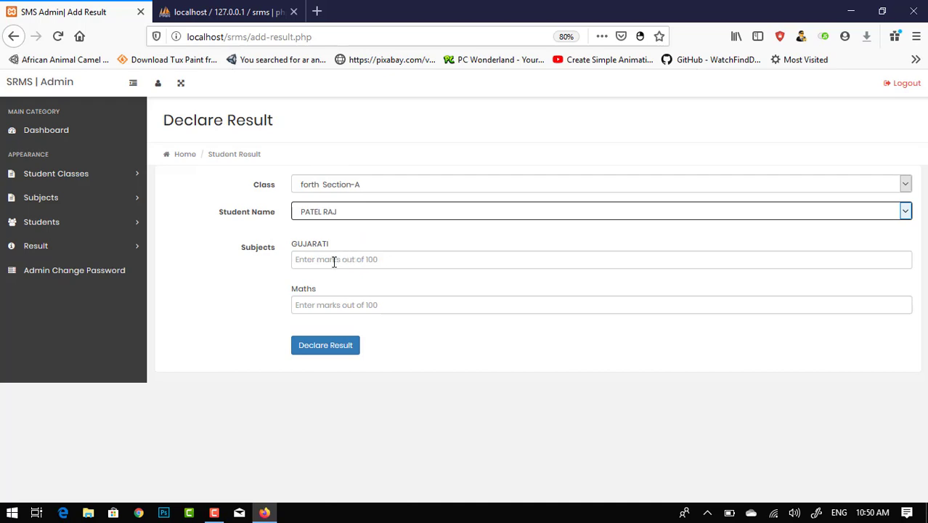
Step: Enter 68 for GUJARATI and 66 for Maths, declare the result, and return to the dashboard
click(333, 262)
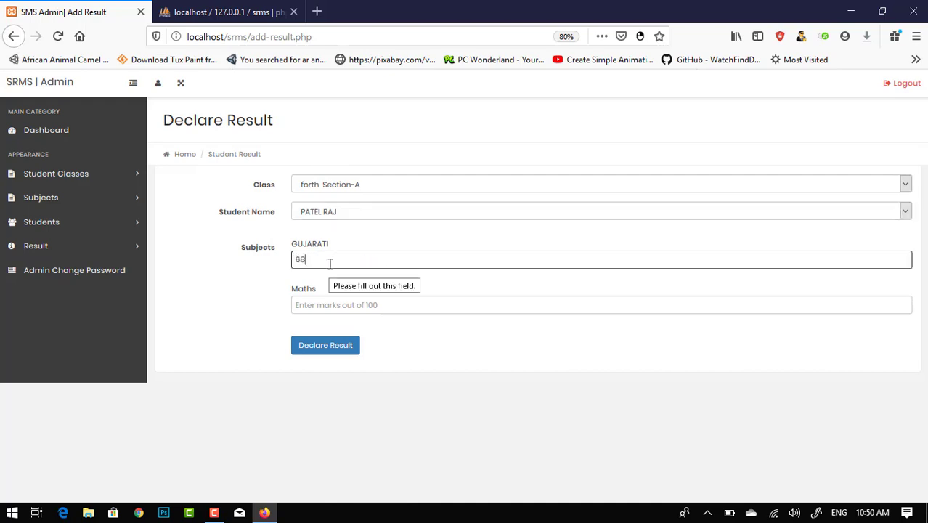
click(332, 308)
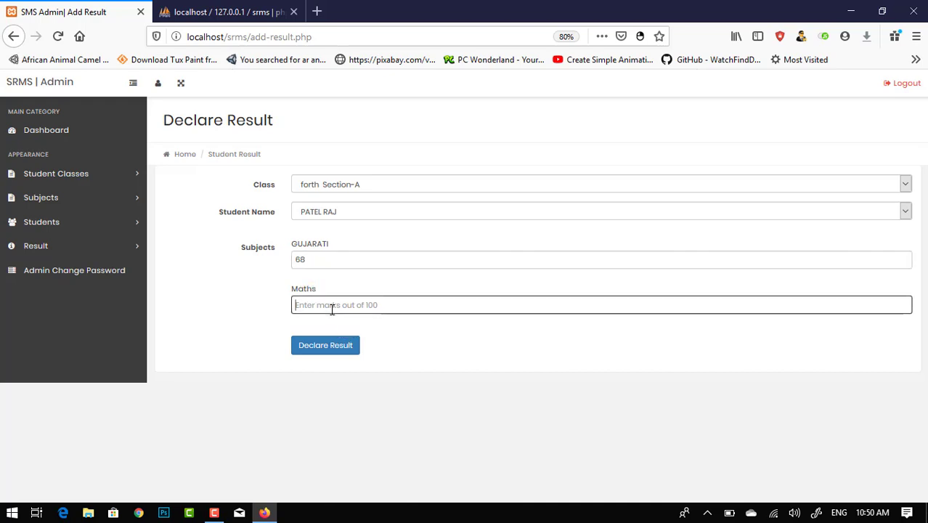
text(8)
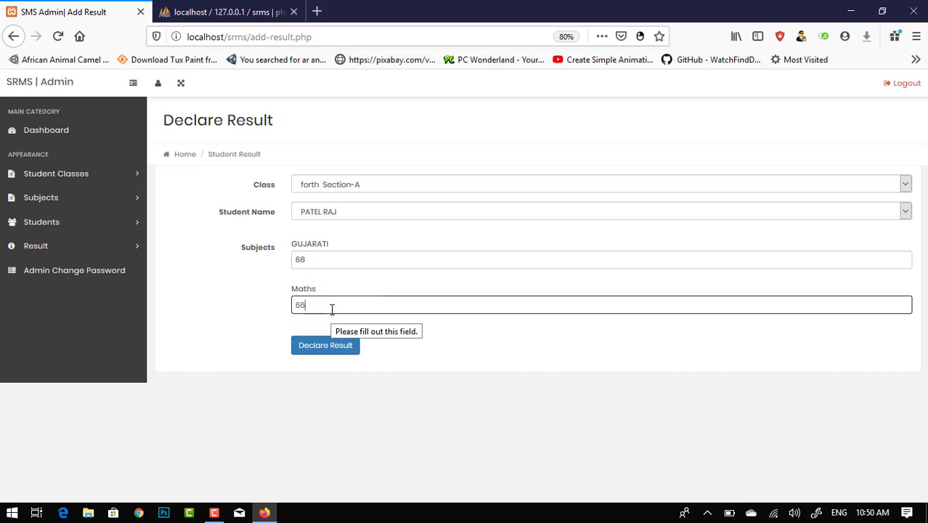
click(334, 311)
click(334, 345)
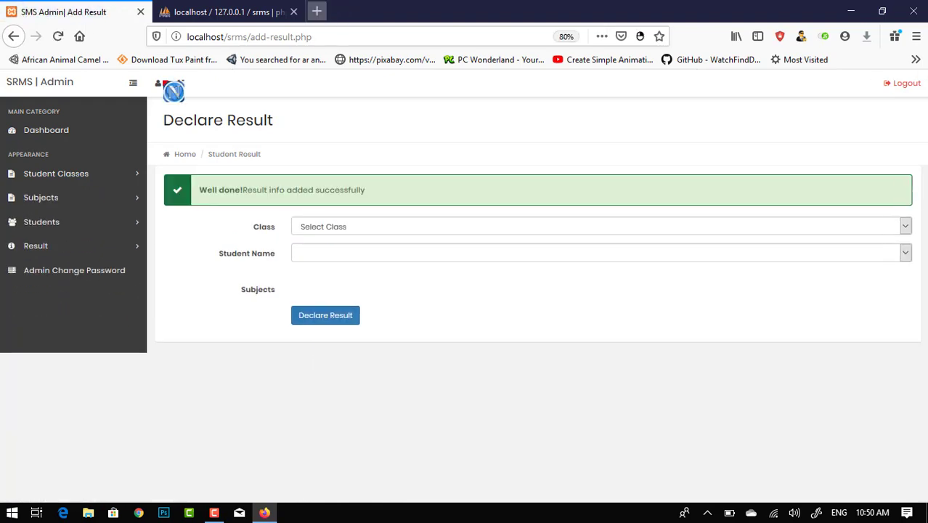
click(48, 138)
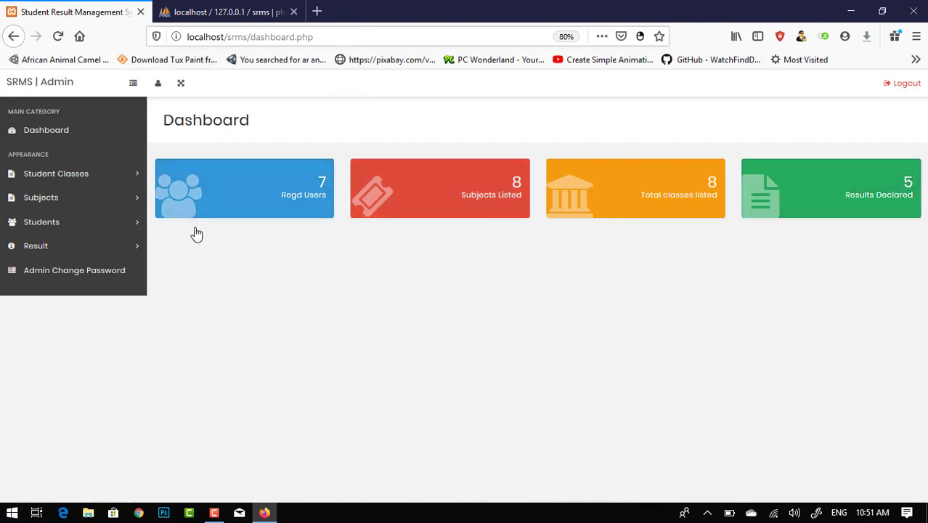
Step: Show the admin profile and log out to the SRMS login page
click(159, 86)
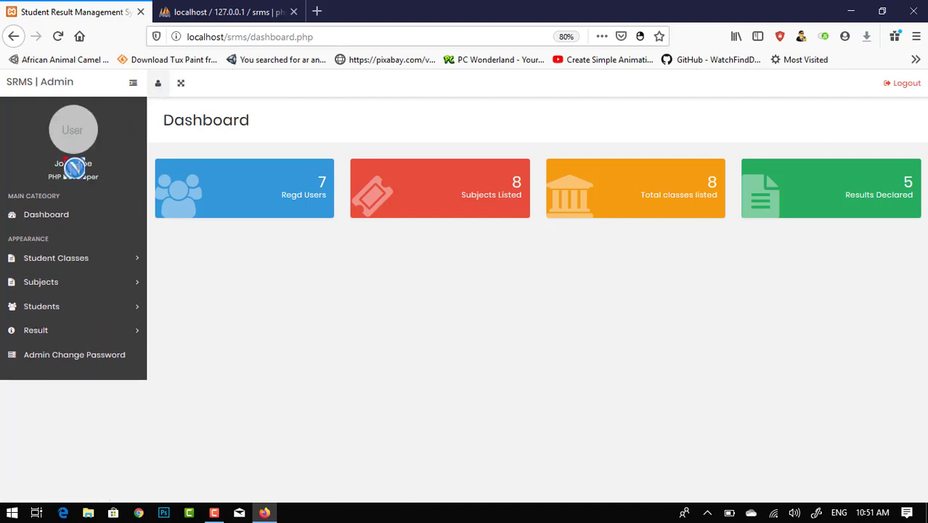
click(901, 83)
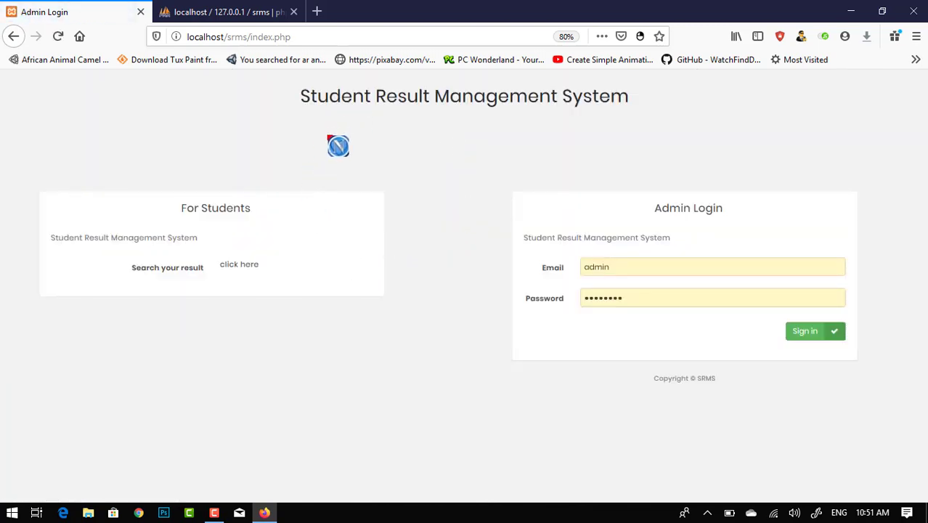
Step: Search the student result for roll id 2 in class forth Section-A
click(242, 265)
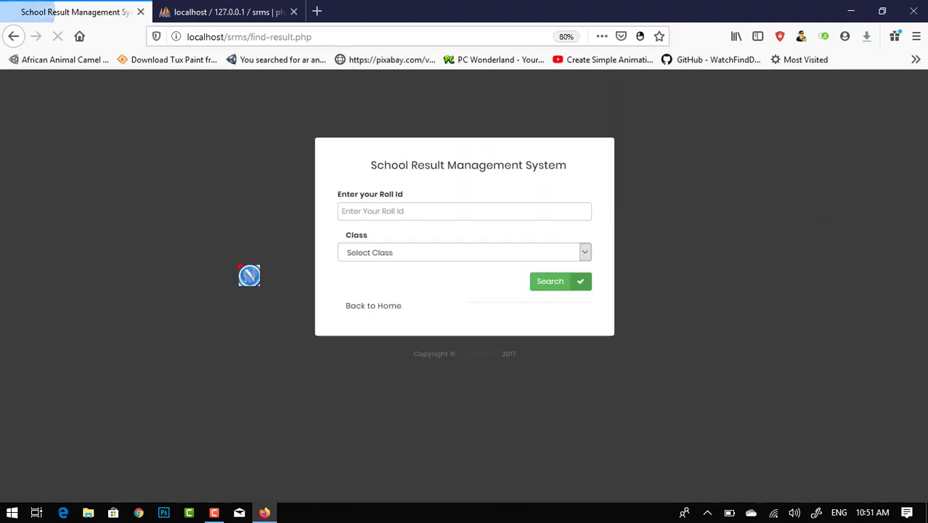
click(374, 210)
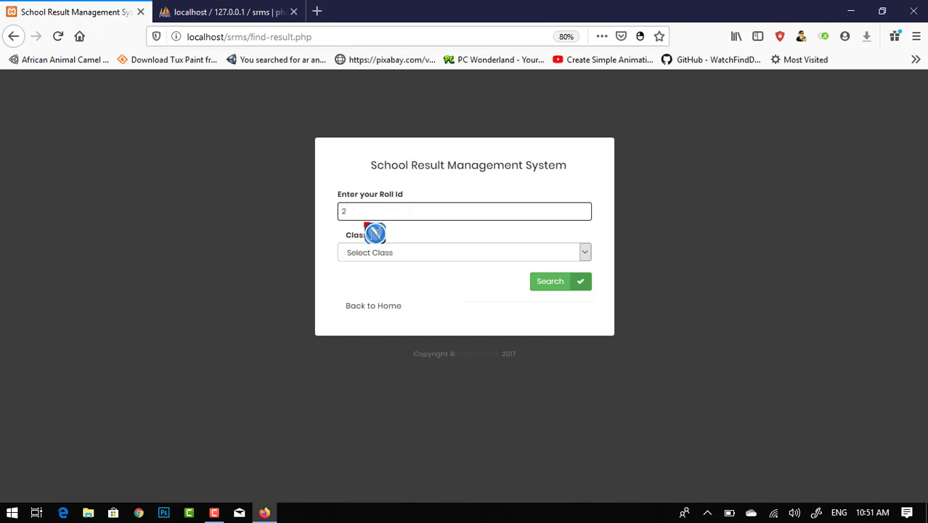
click(369, 252)
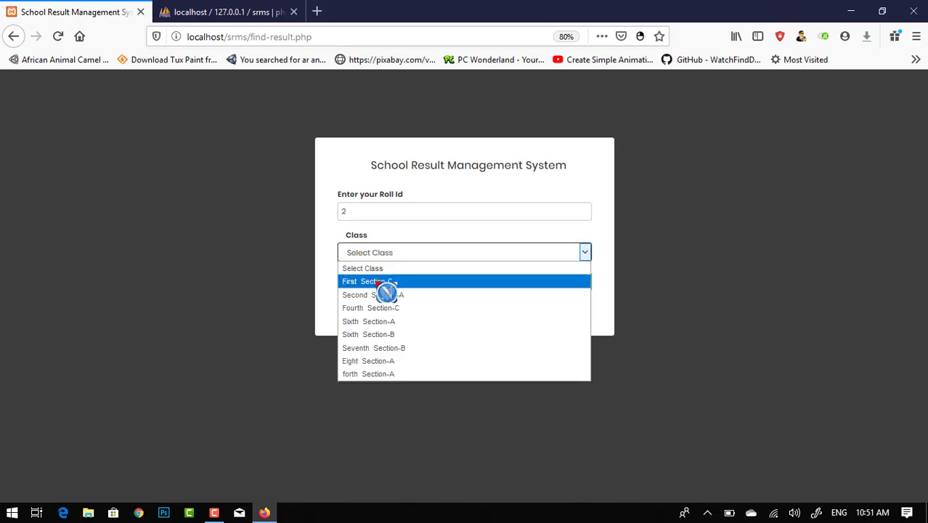
click(379, 373)
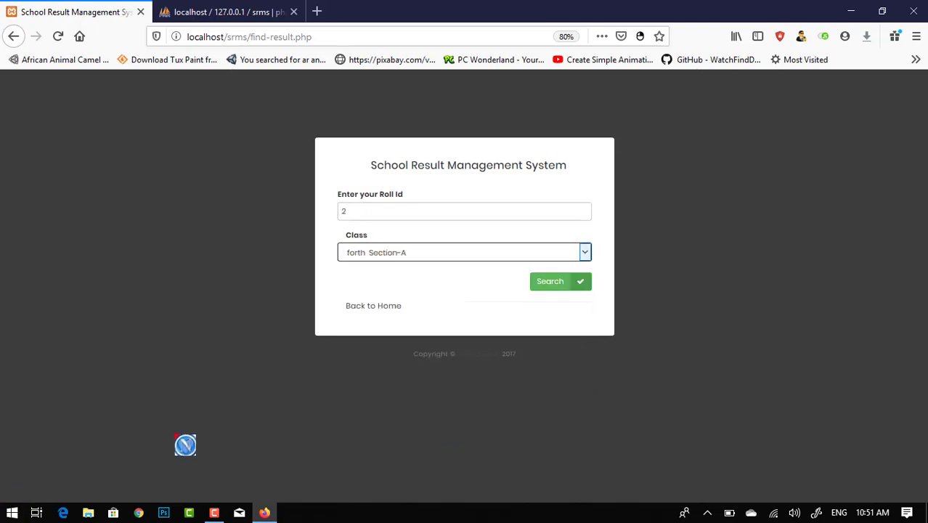
click(554, 284)
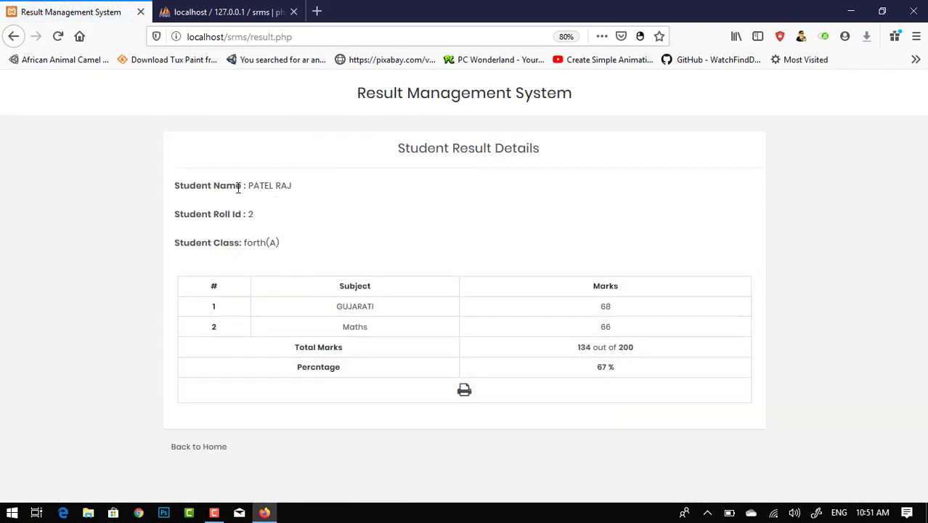
Step: Highlight the Student Name label, roll id, marks rows, and page headings on the result page
drag(239, 187, 175, 187)
drag(245, 213, 284, 244)
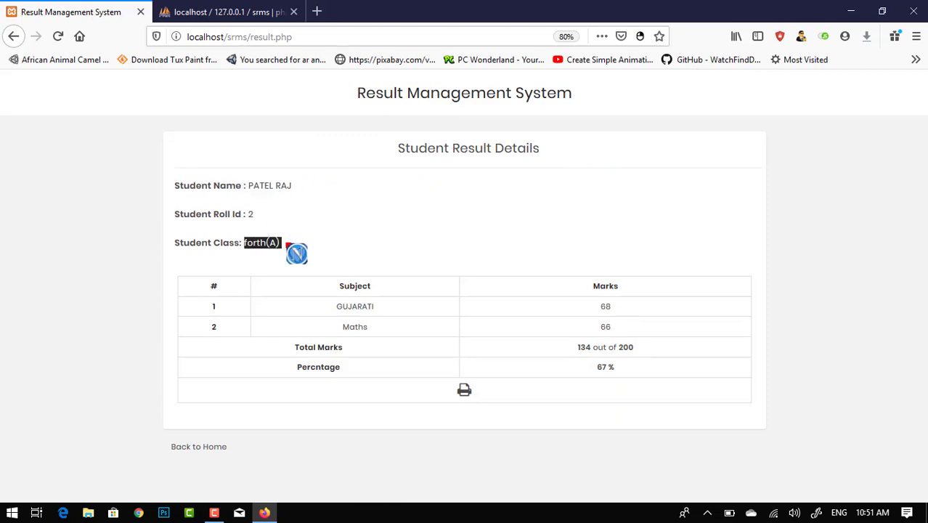
drag(339, 288, 369, 289)
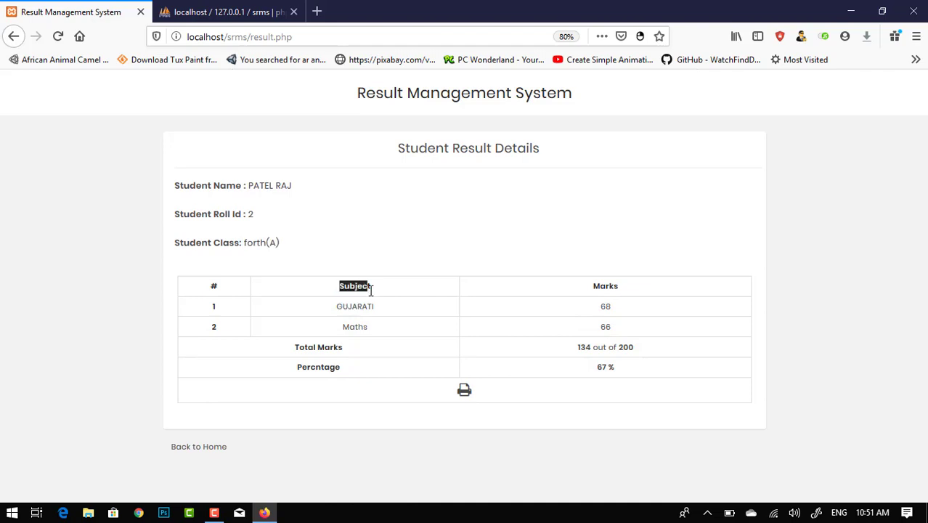
click(566, 314)
drag(566, 313, 584, 378)
click(598, 386)
drag(290, 108, 586, 104)
drag(397, 149, 540, 148)
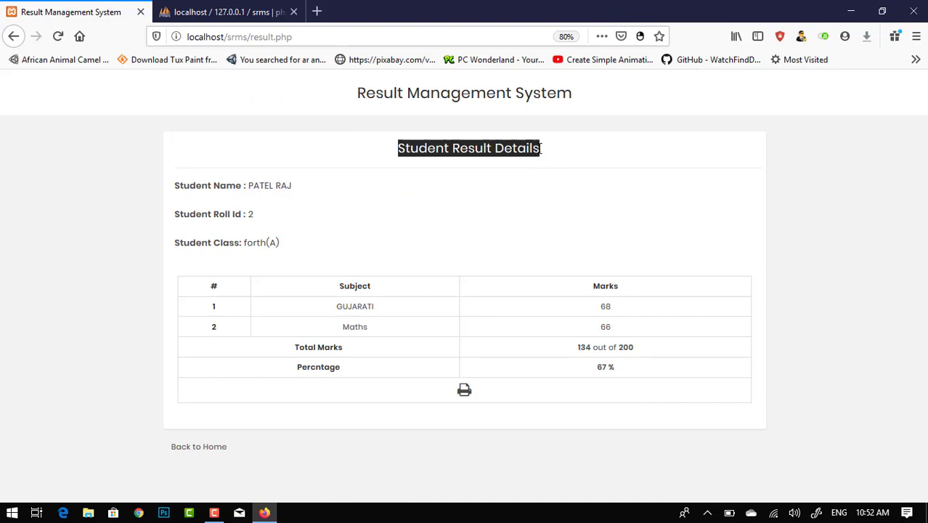
drag(356, 95, 356, 95)
drag(573, 92, 359, 34)
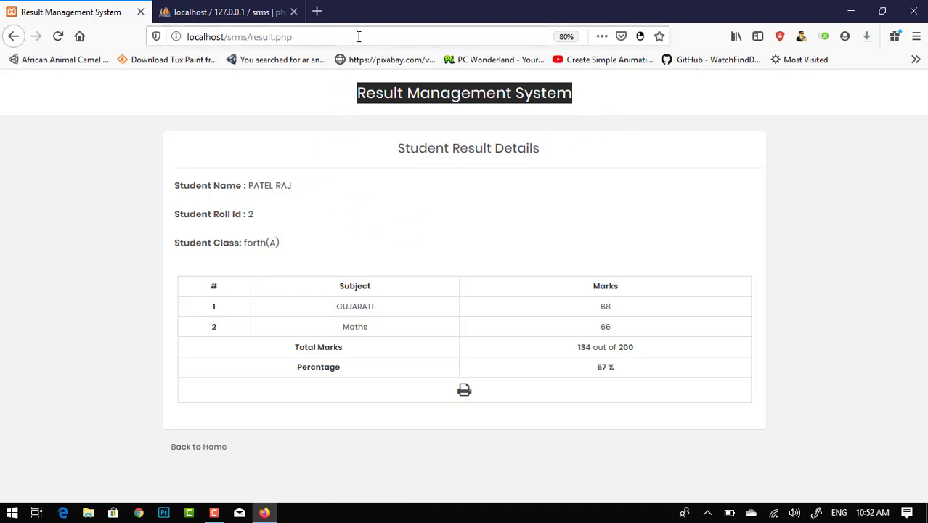
Step: In File Explorer, browse to C:\xampp\htdocs\srms
key(super+e)
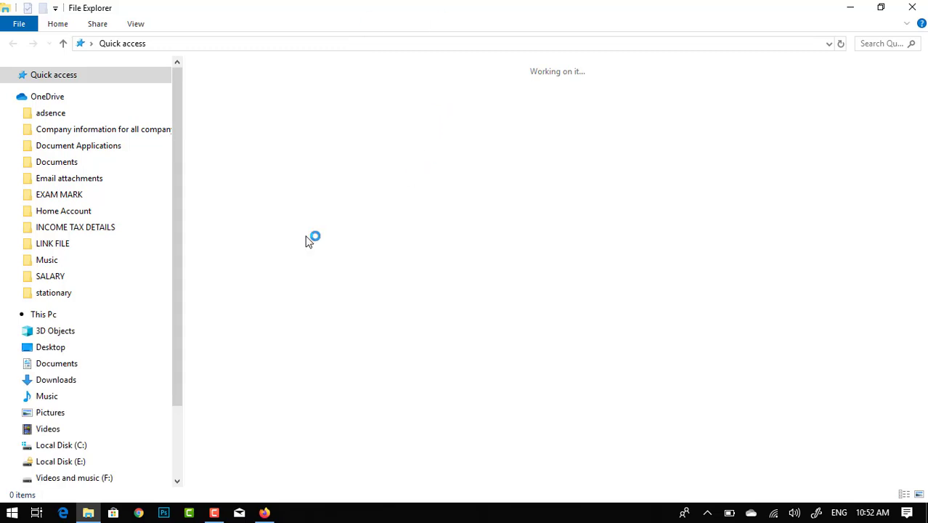
click(61, 315)
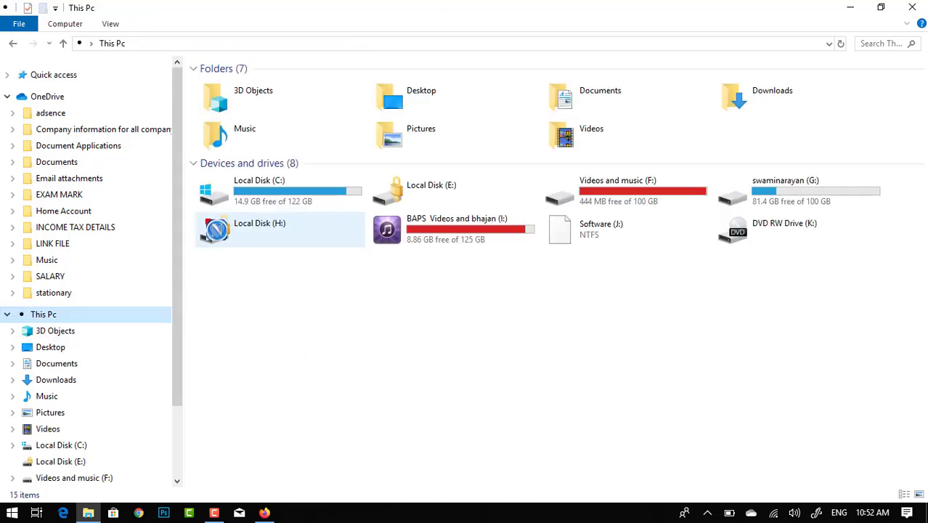
click(244, 206)
double_click(244, 207)
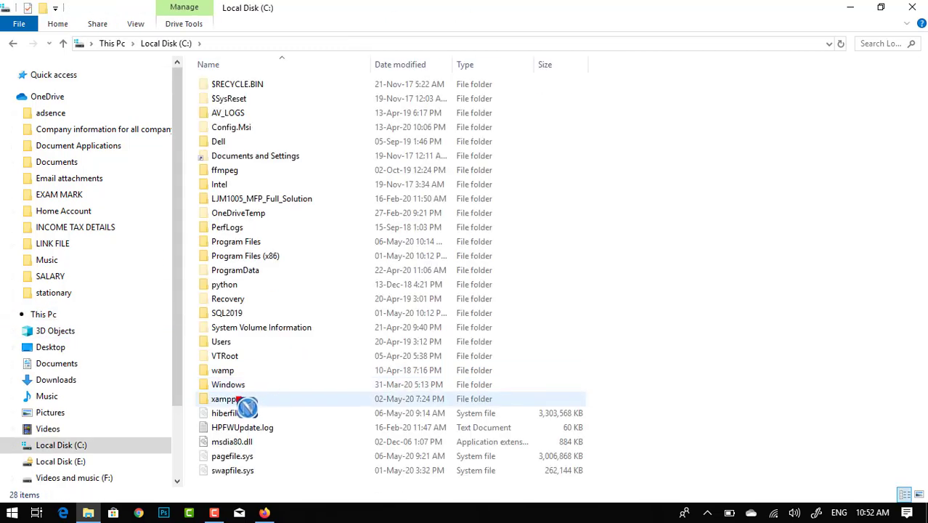
click(244, 372)
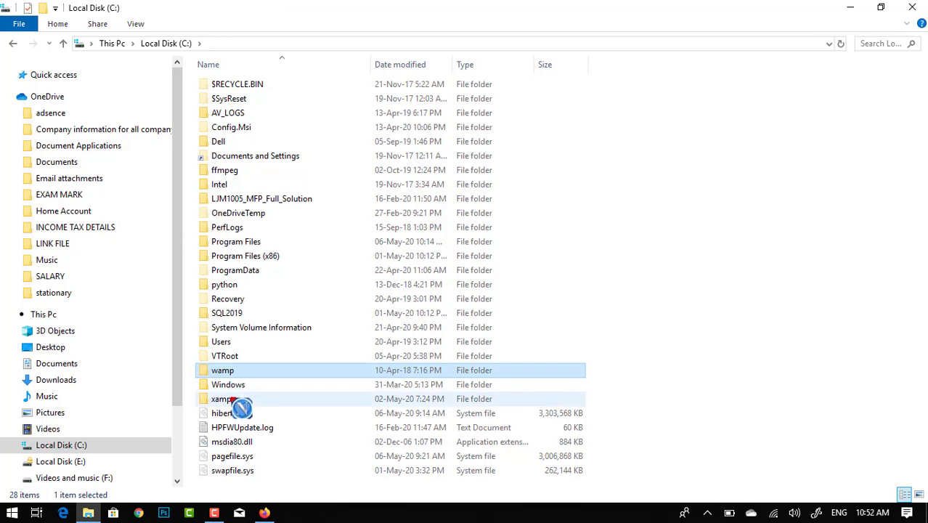
double_click(234, 400)
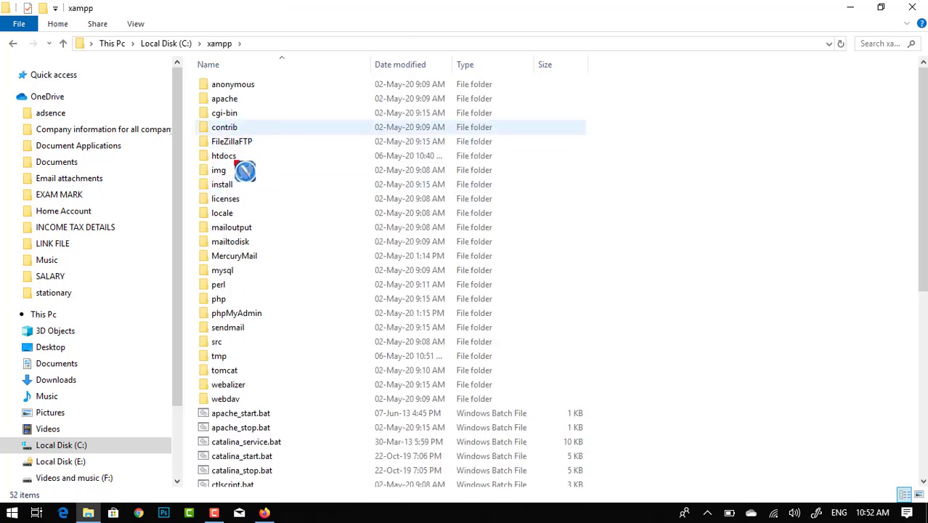
double_click(241, 156)
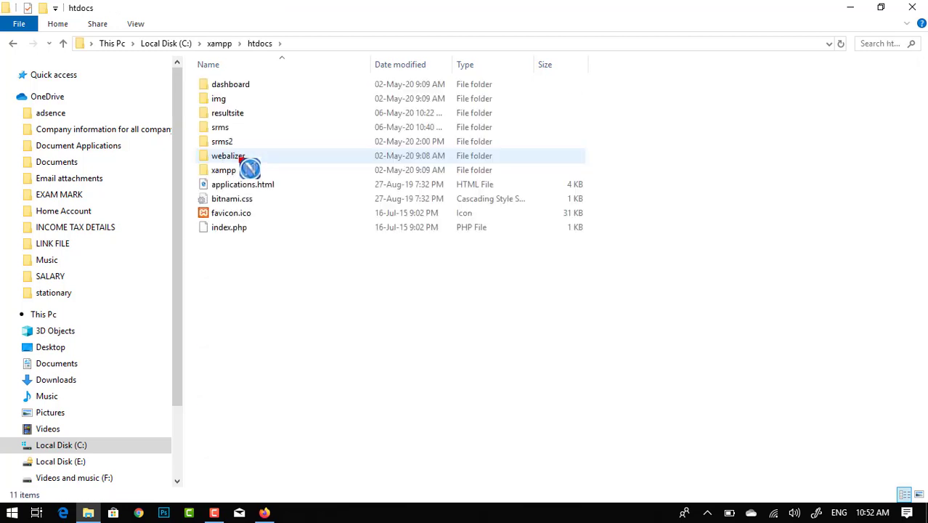
double_click(265, 128)
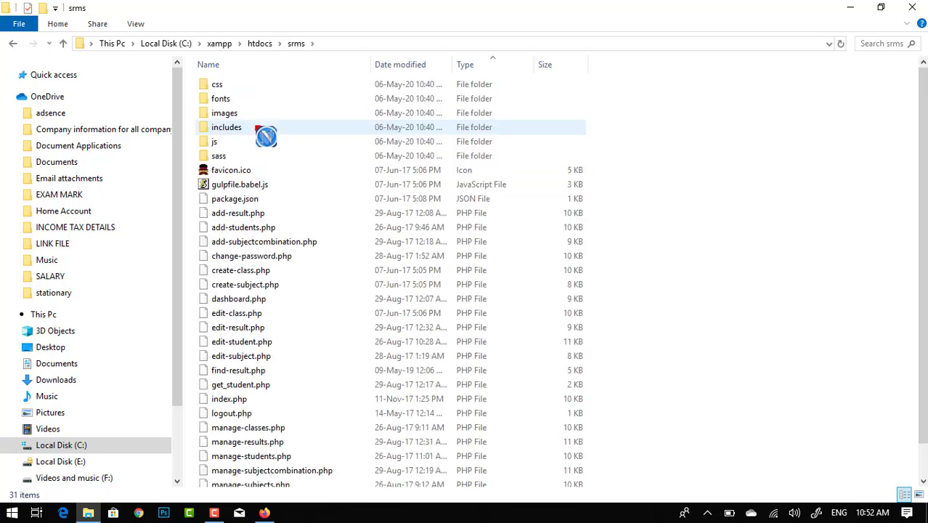
Step: Open result.php with Edit with Notepad++
scroll(266, 145, down, 1)
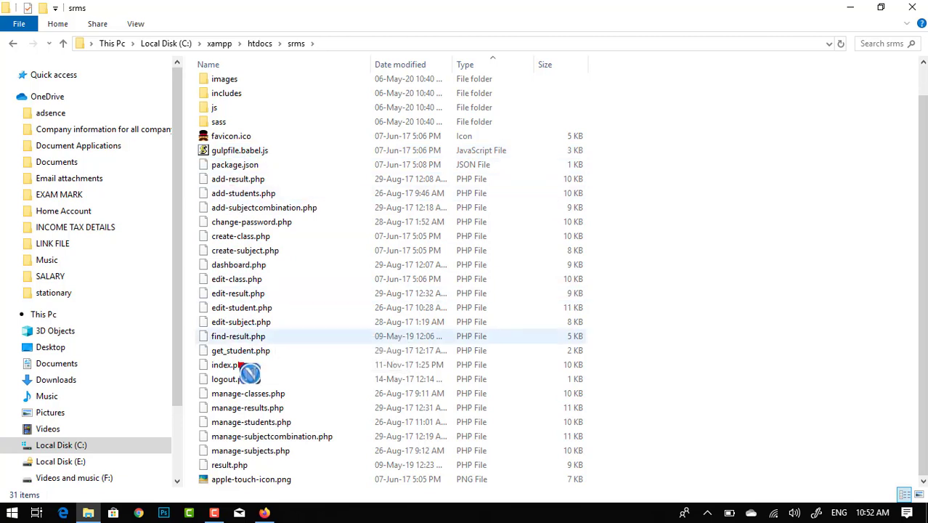
click(234, 468)
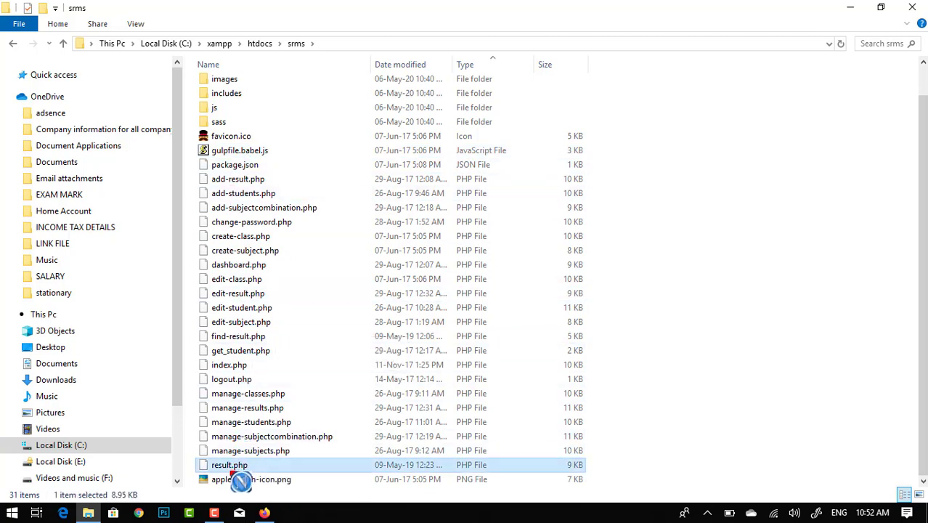
right_click(234, 469)
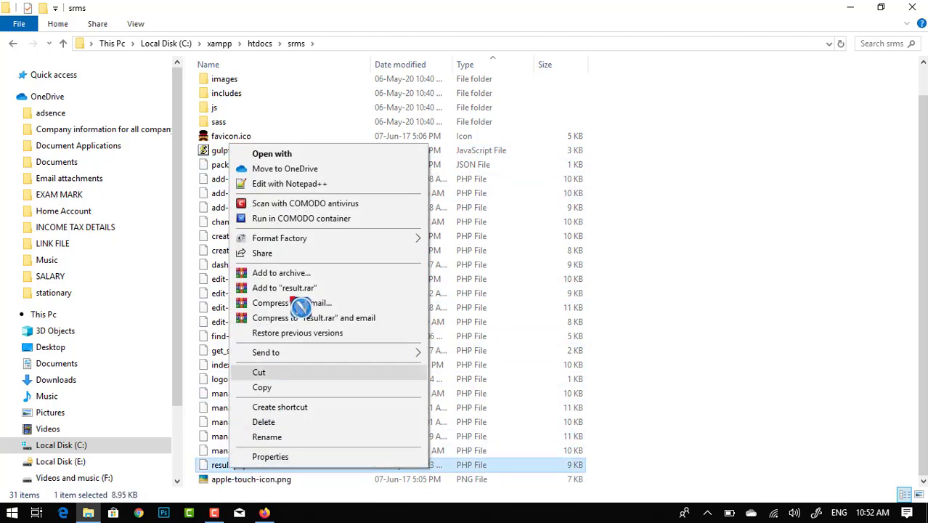
click(311, 186)
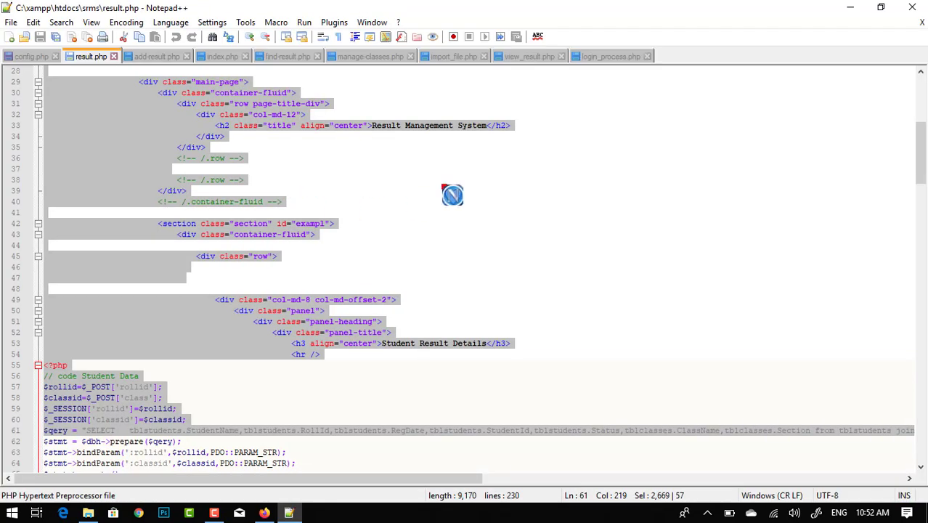
Step: Replace the page title 'Result Management System' with the school's name
click(333, 178)
scroll(333, 178, up, 2)
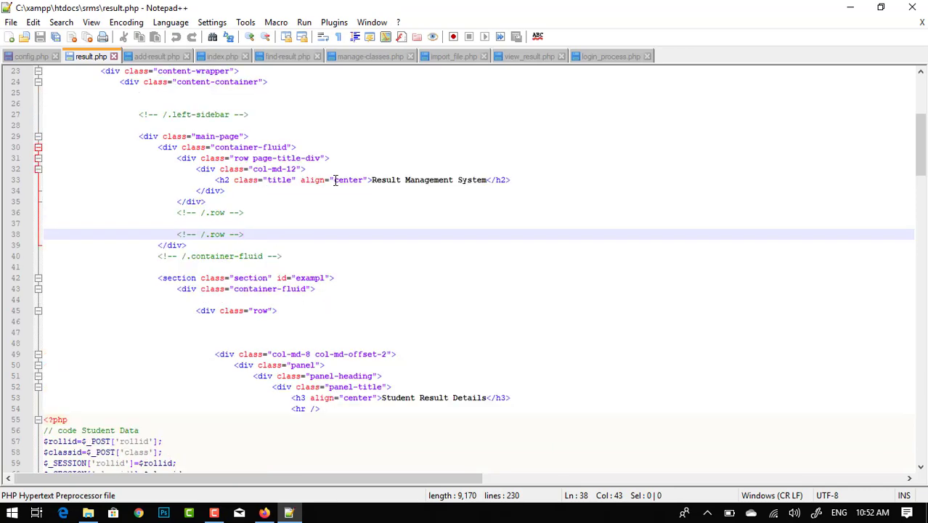
scroll(336, 180, up, 7)
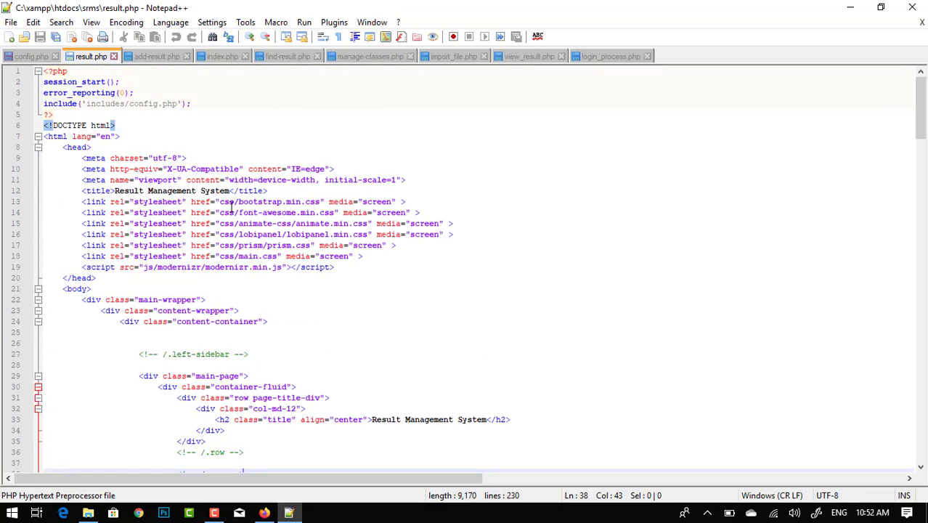
drag(229, 190, 114, 191)
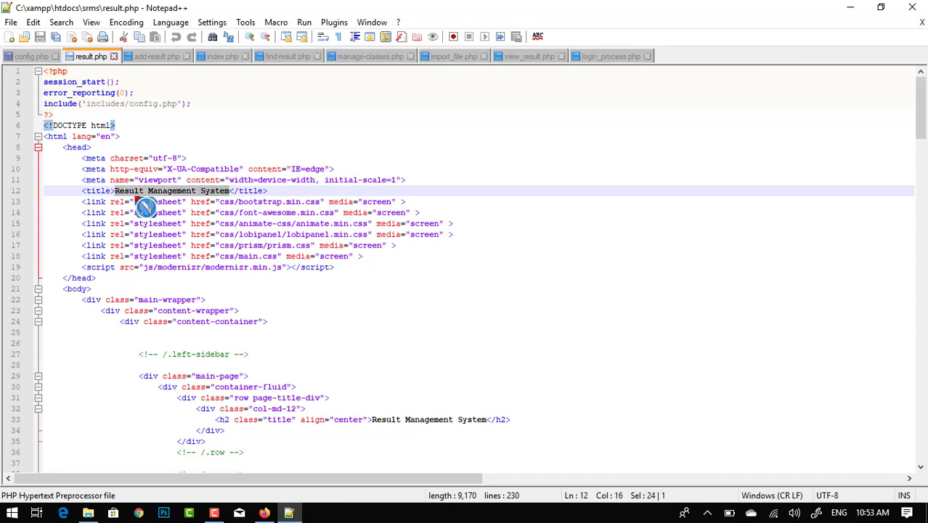
text(NIKUNJ)
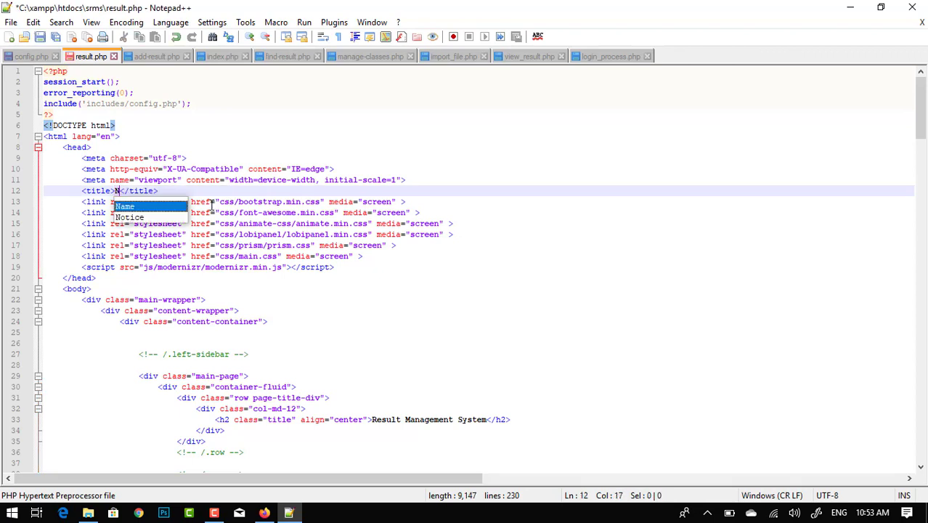
text('S SC)
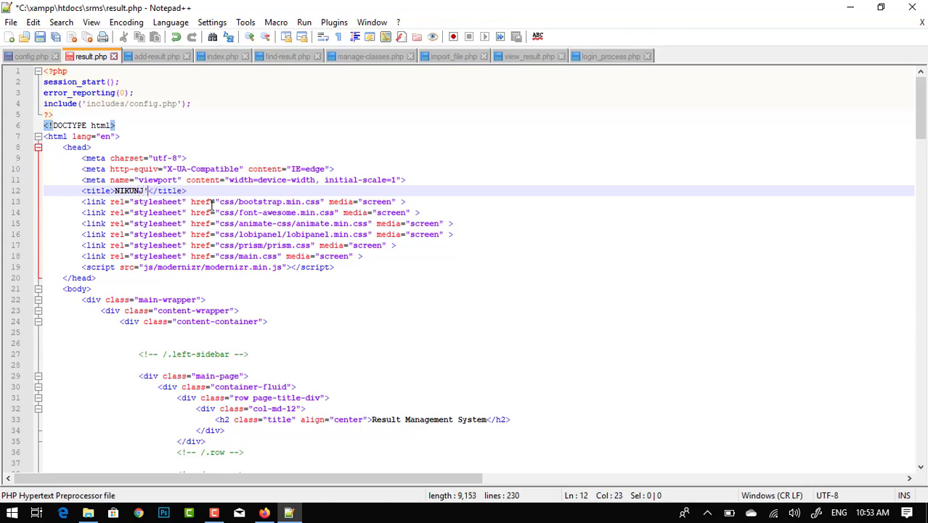
text(HOOL)
Step: Replace the h2 heading text with the school's name, fix the closing tag, and save result.php
scroll(200, 222, down, 3)
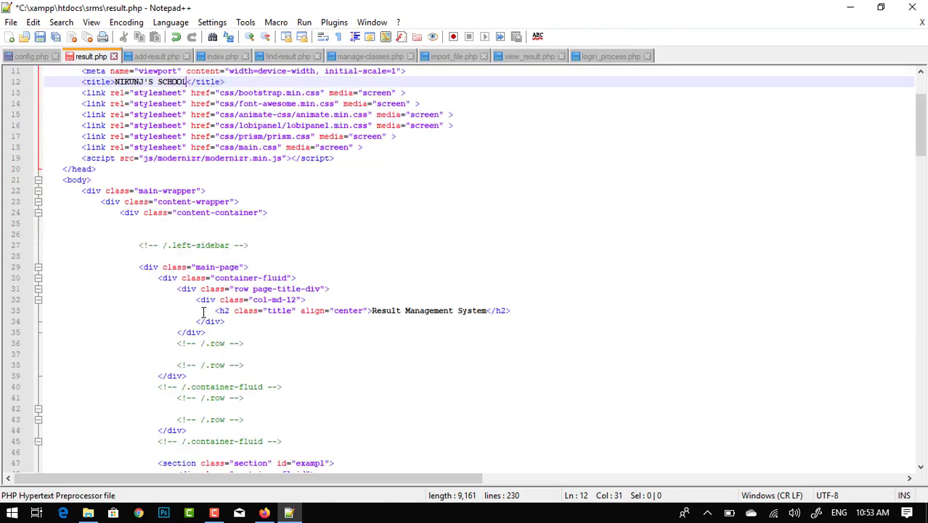
drag(488, 311, 372, 311)
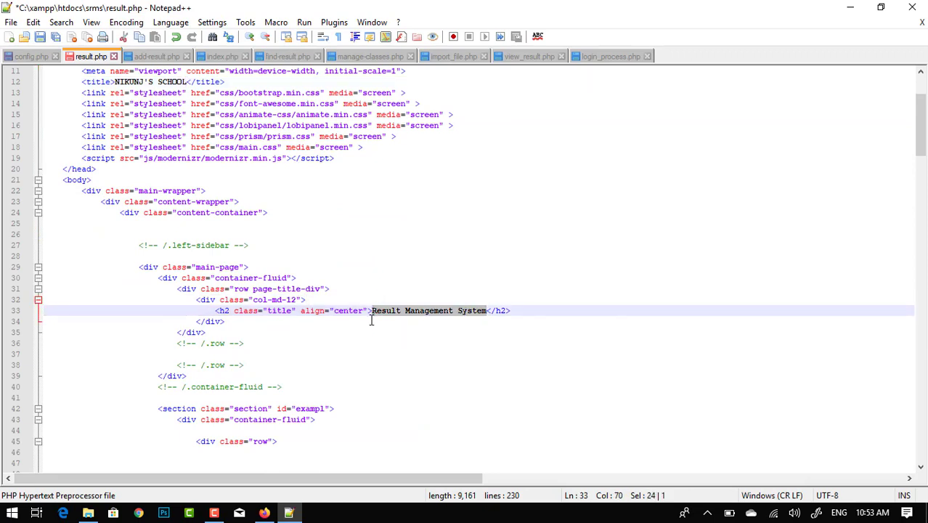
text(NIKUNJ)
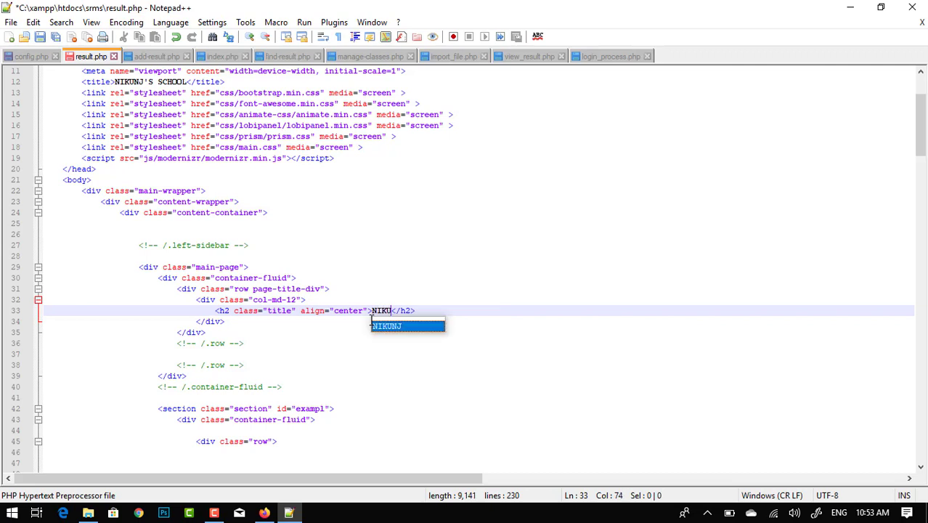
text('S SCH)
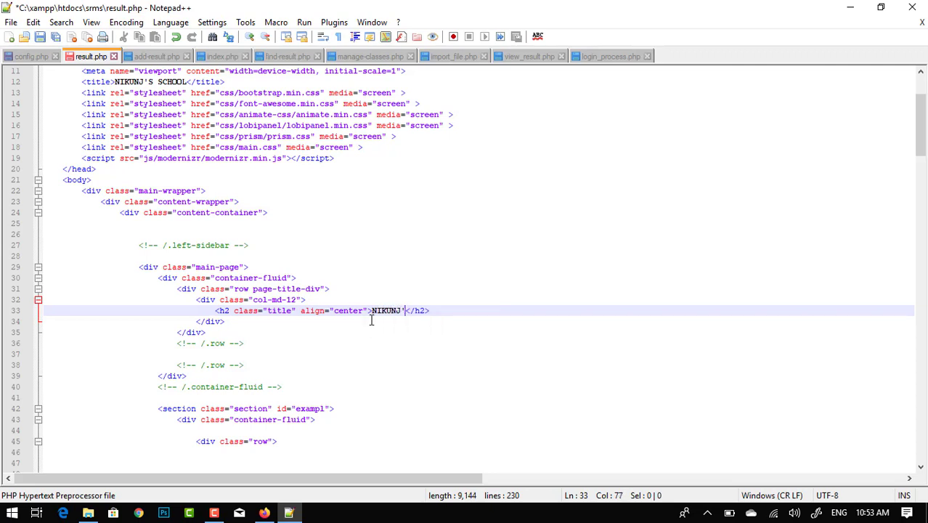
text(OOL)
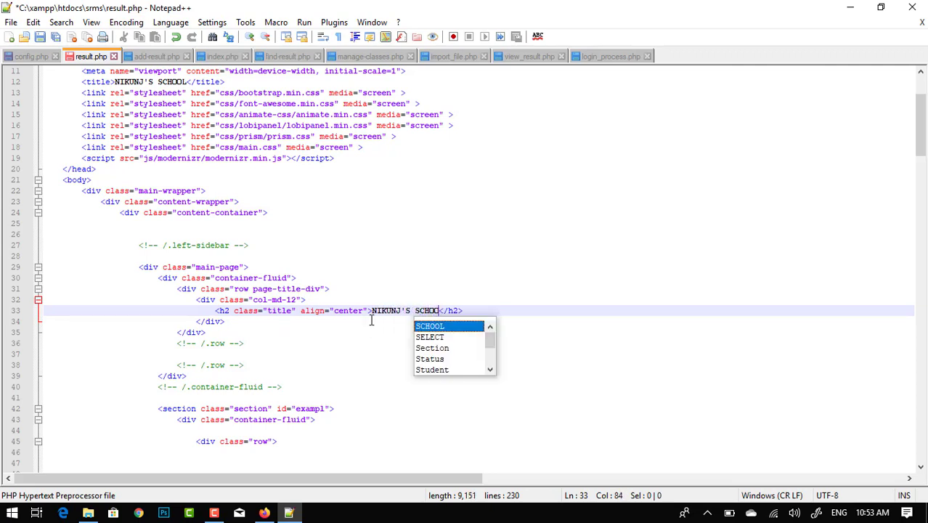
key(Escape)
click(413, 288)
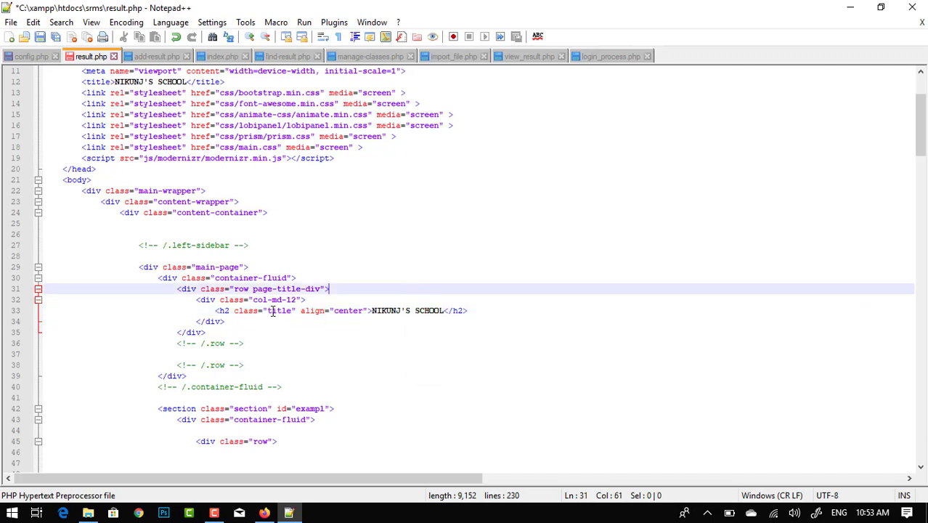
click(334, 311)
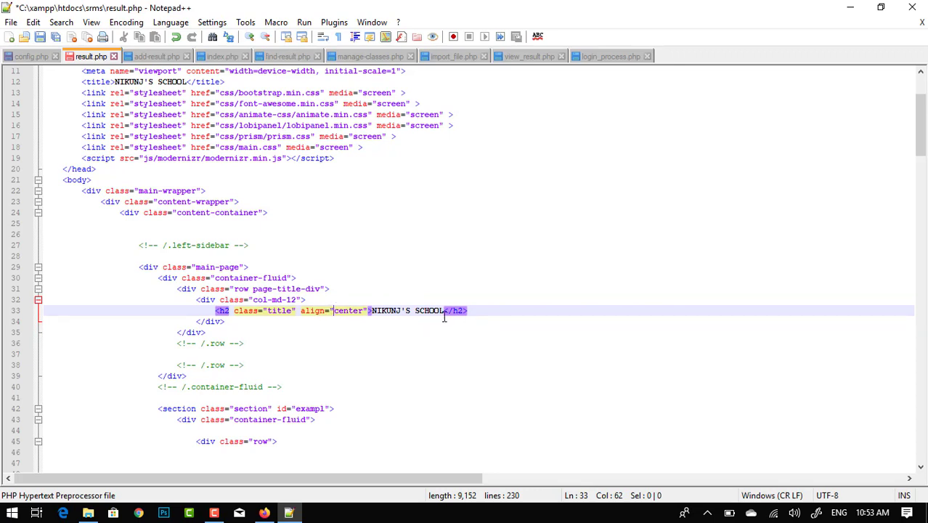
click(362, 331)
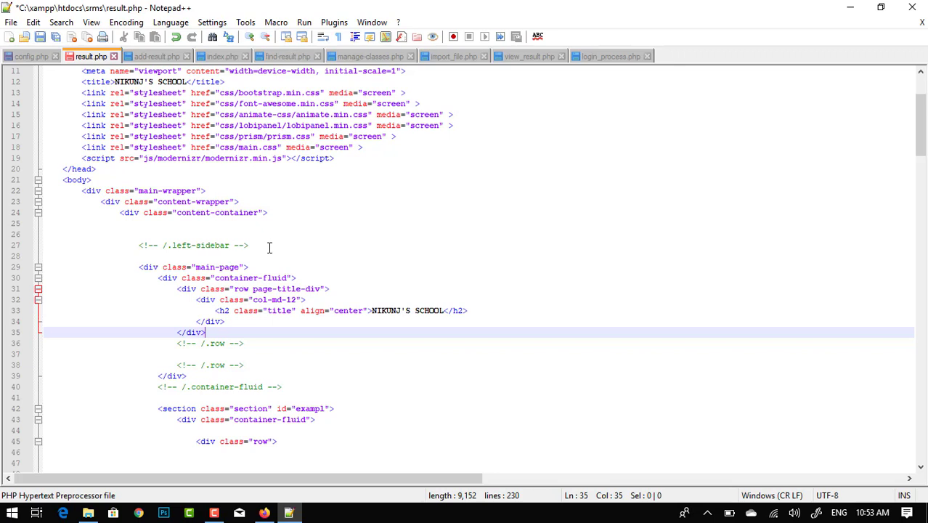
click(474, 312)
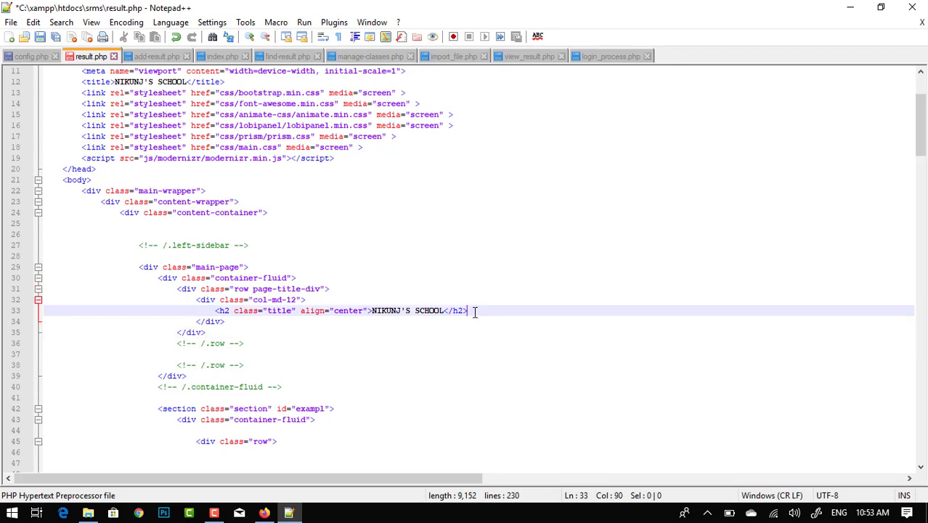
key(BackSpace)
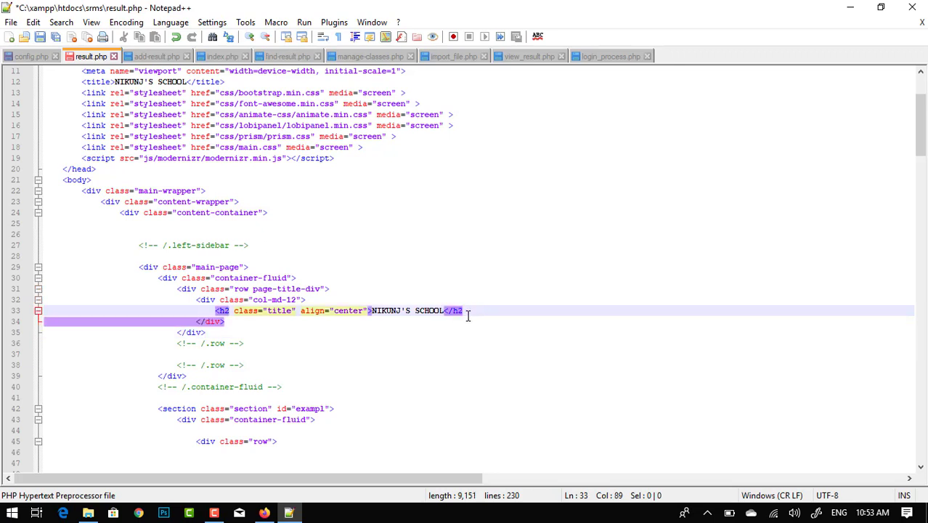
key(ctrl+s)
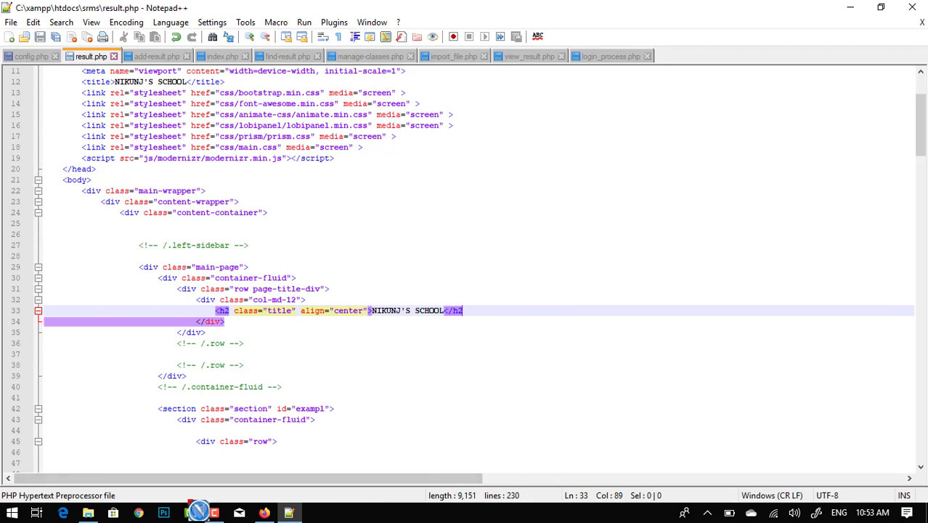
Step: Reload the browser's result page with resent form data, then go back to result.php
click(264, 513)
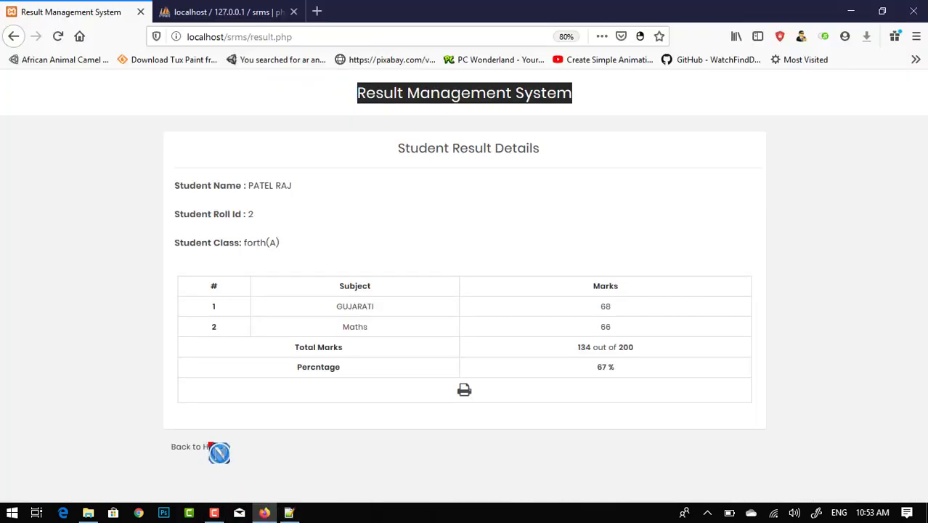
click(58, 37)
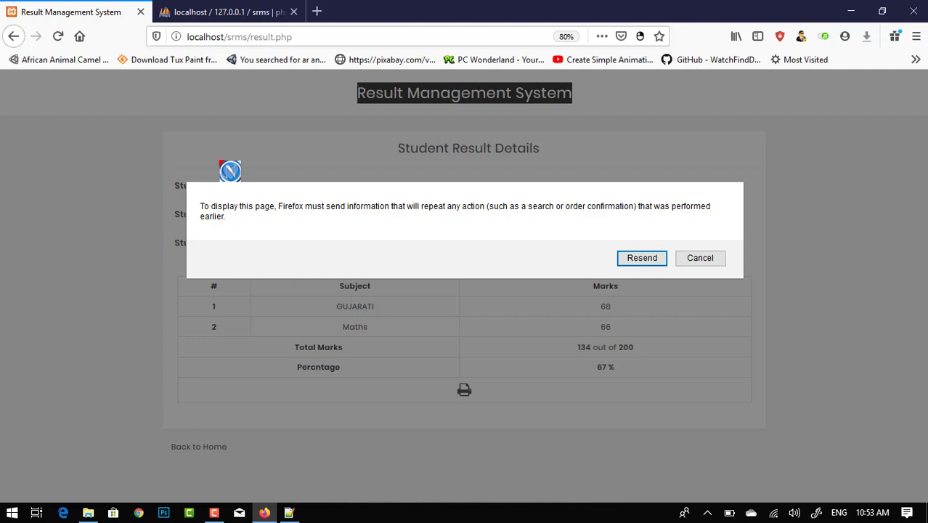
click(656, 259)
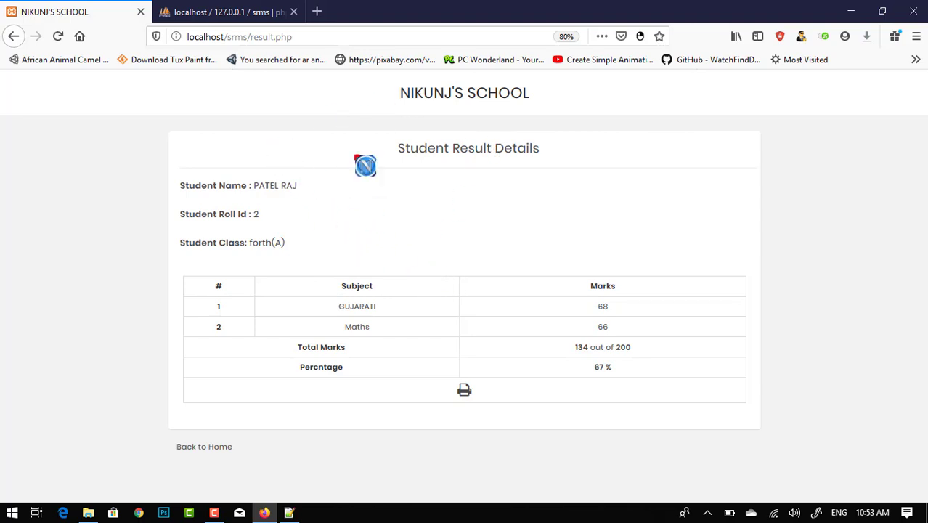
click(288, 512)
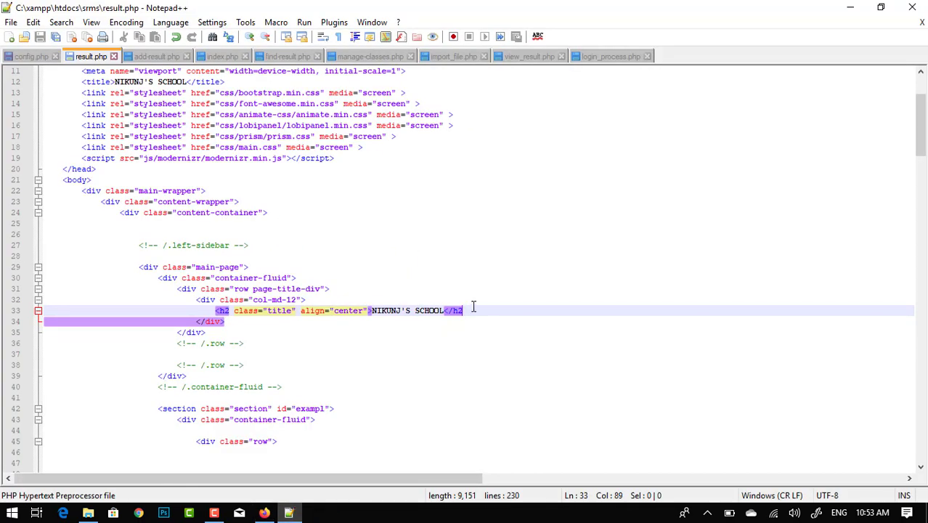
Step: Finish the closing </h2> tag on line 33 of result.php and save the file
text(>)
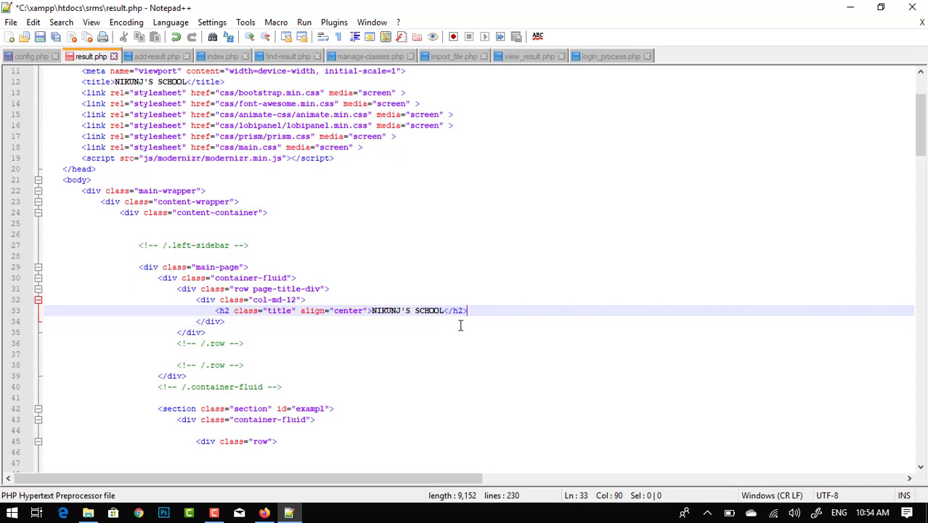
scroll(432, 320, down, 15)
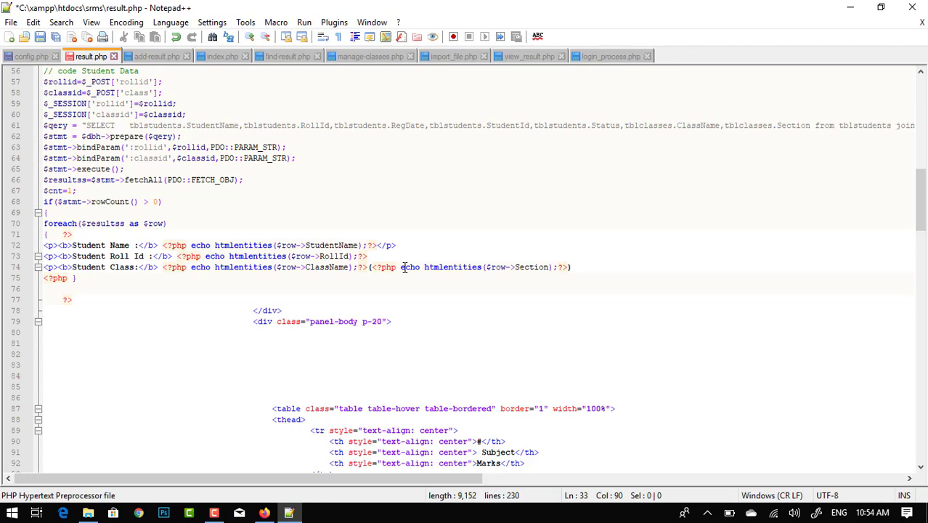
scroll(404, 268, up, 2)
click(181, 138)
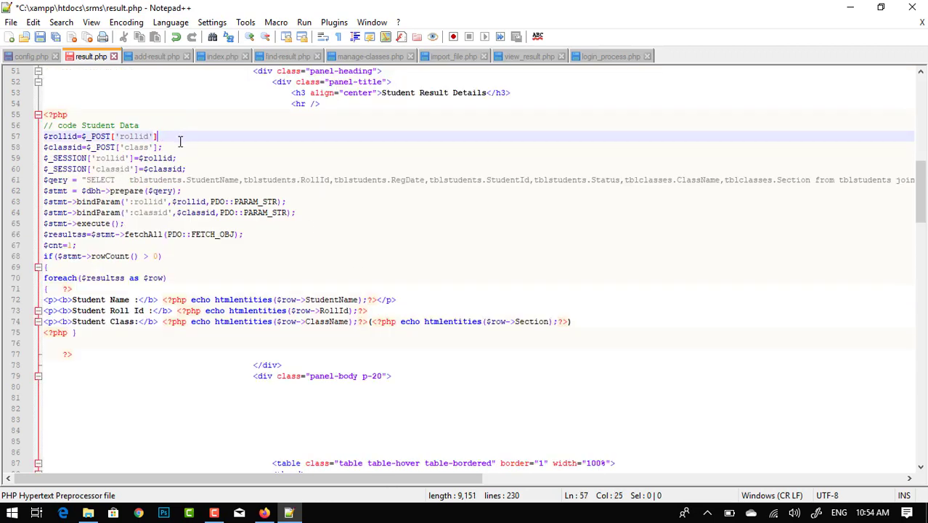
key(ctrl+s)
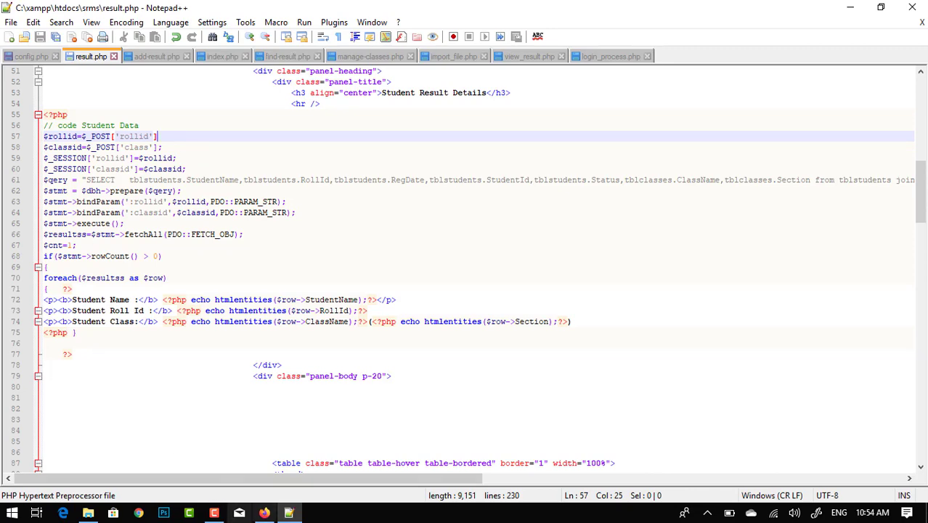
Step: Reload the result page in Firefox, resending the form data
click(265, 513)
click(87, 513)
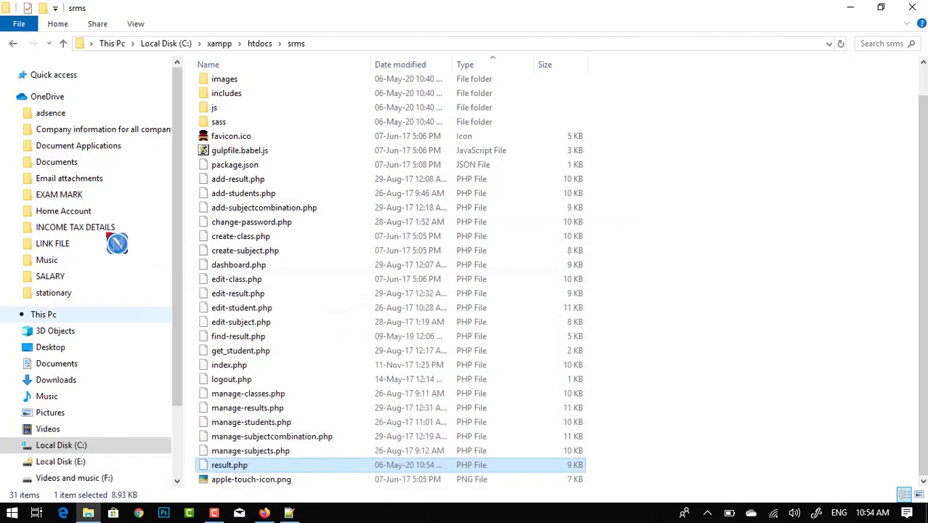
click(264, 513)
click(62, 36)
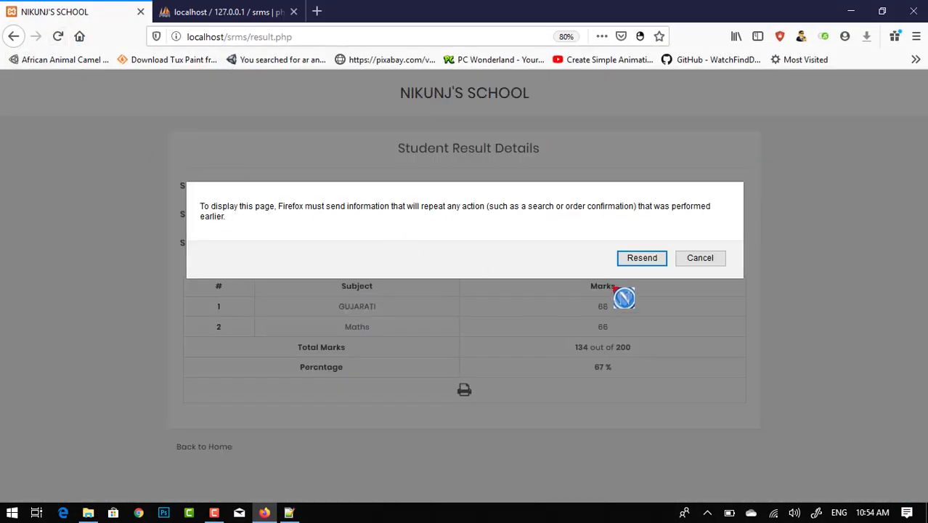
click(640, 256)
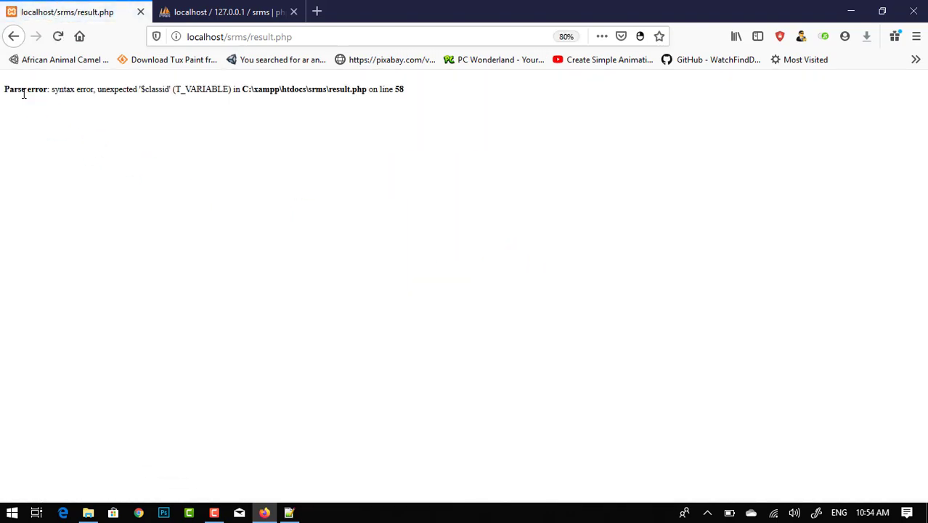
Step: Restore the missing semicolon at the end of line 57 in result.php
drag(22, 90, 414, 121)
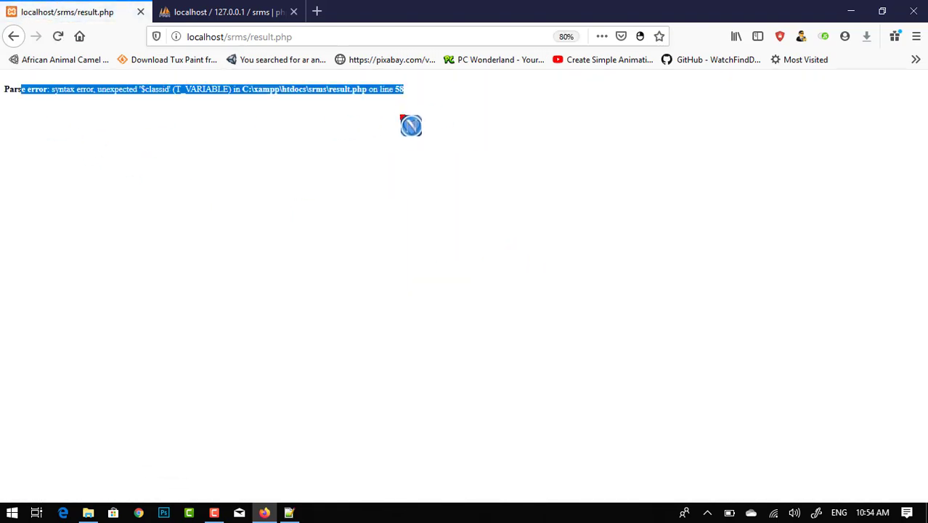
click(289, 513)
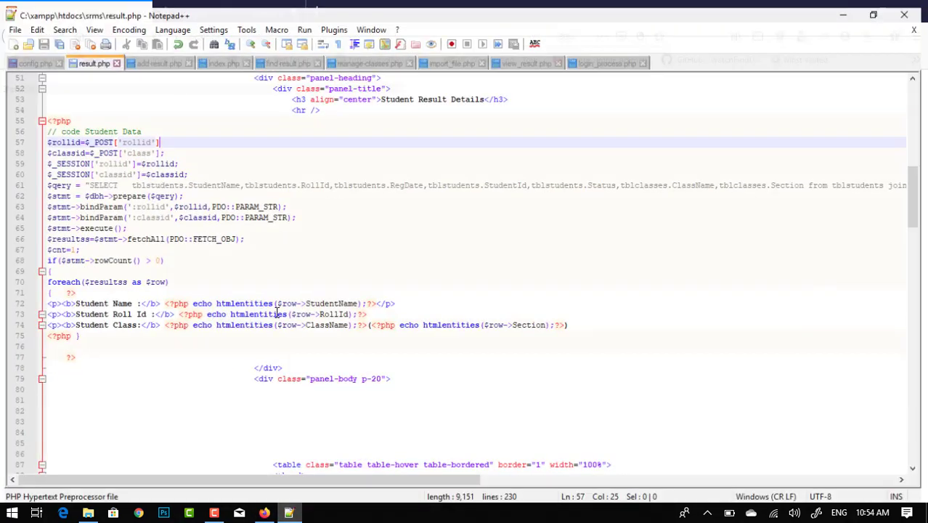
text(;)
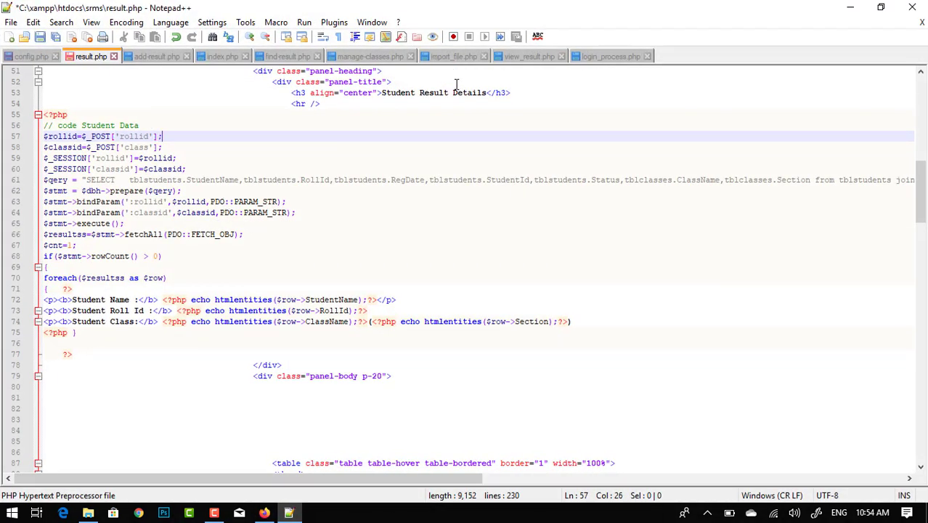
Step: Reload the result page in Firefox twice, resending the form data each time
drag(488, 92, 381, 94)
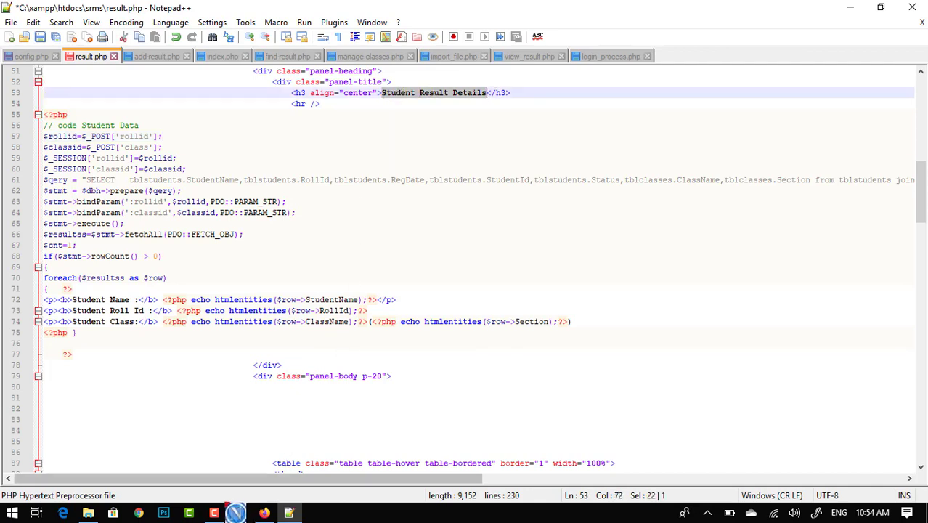
click(264, 513)
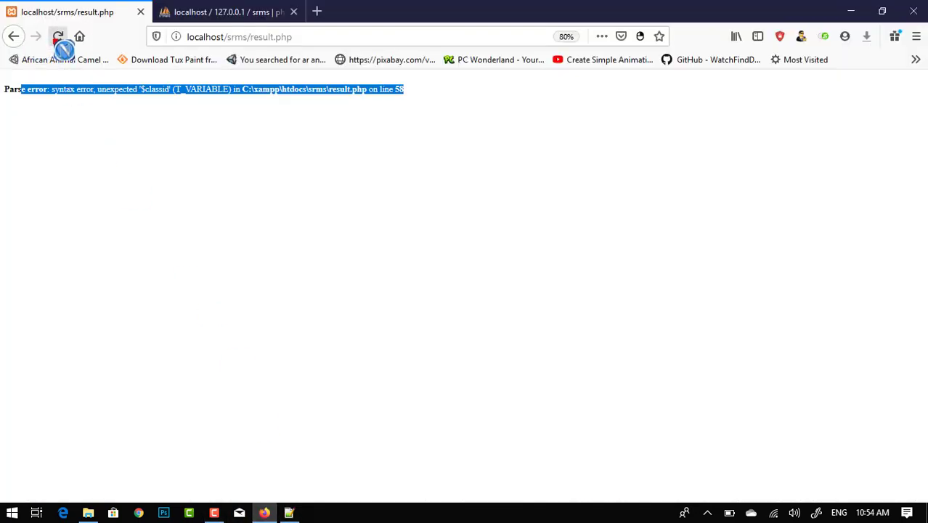
click(58, 36)
click(626, 263)
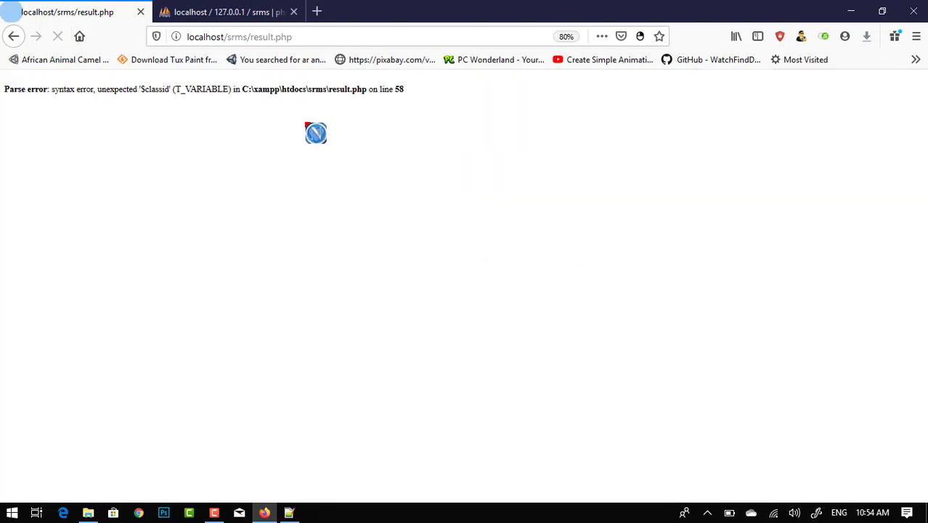
click(59, 37)
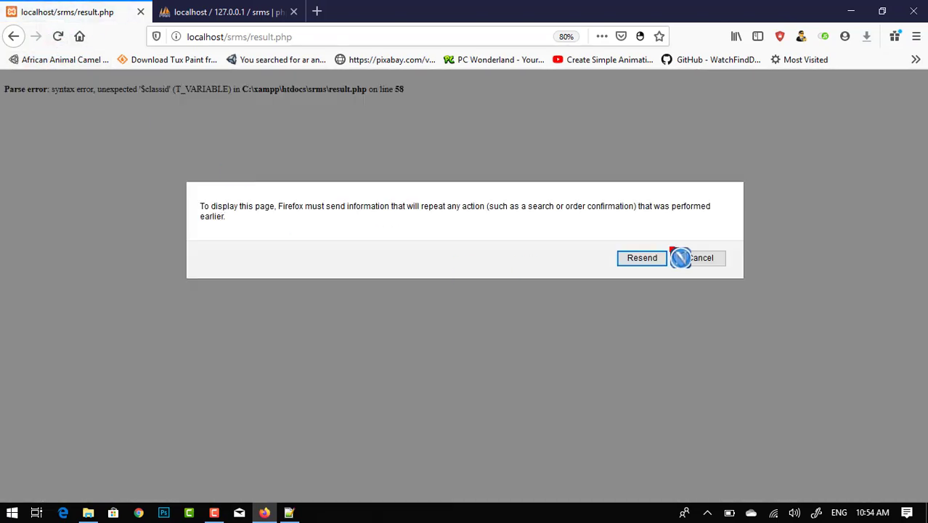
click(642, 258)
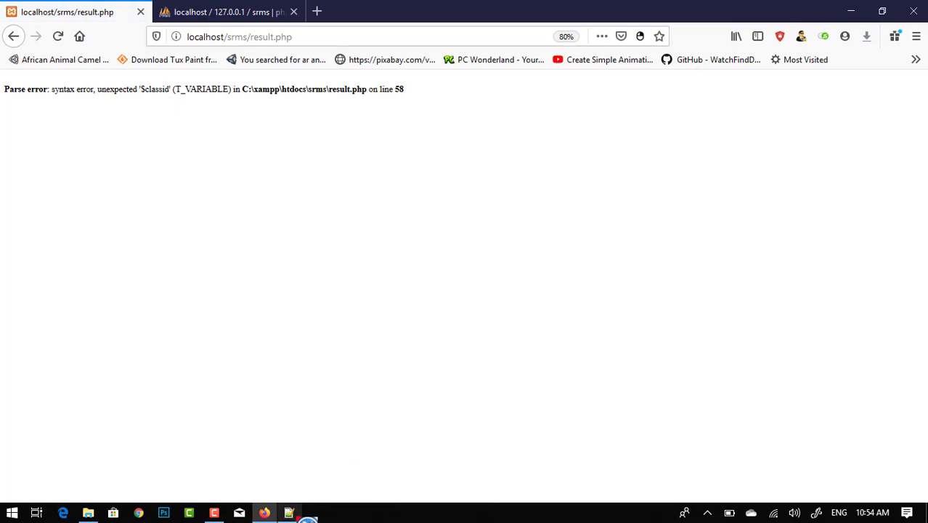
Step: Reload the page once more and select its Student Result Details heading
click(289, 513)
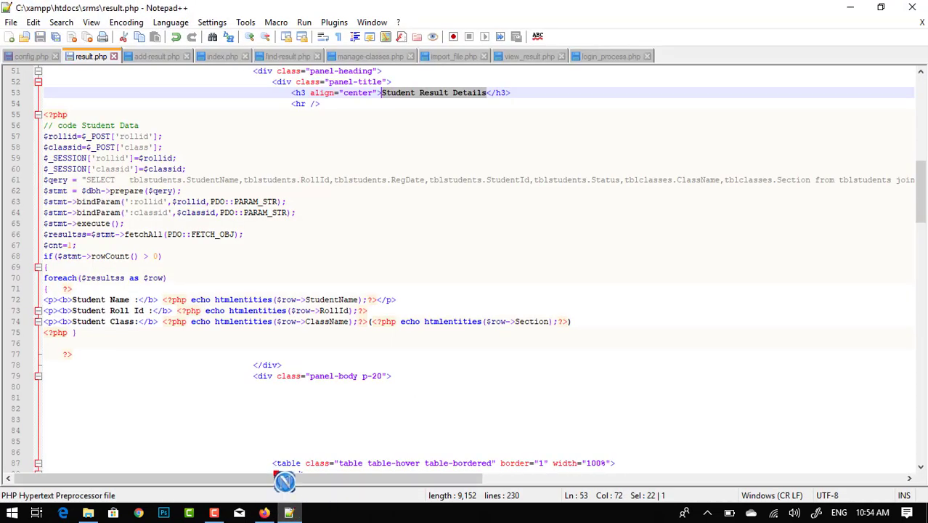
click(264, 513)
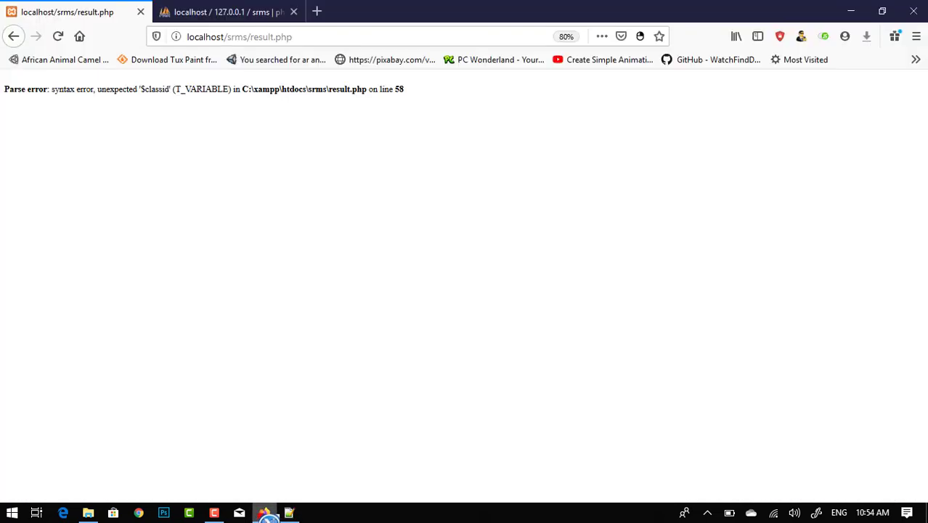
click(58, 36)
click(643, 258)
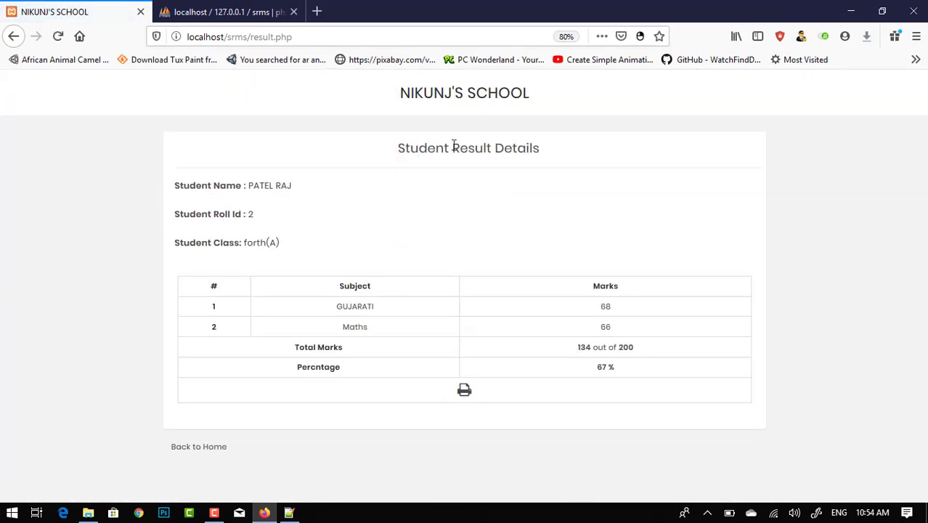
triple_click(454, 146)
click(290, 513)
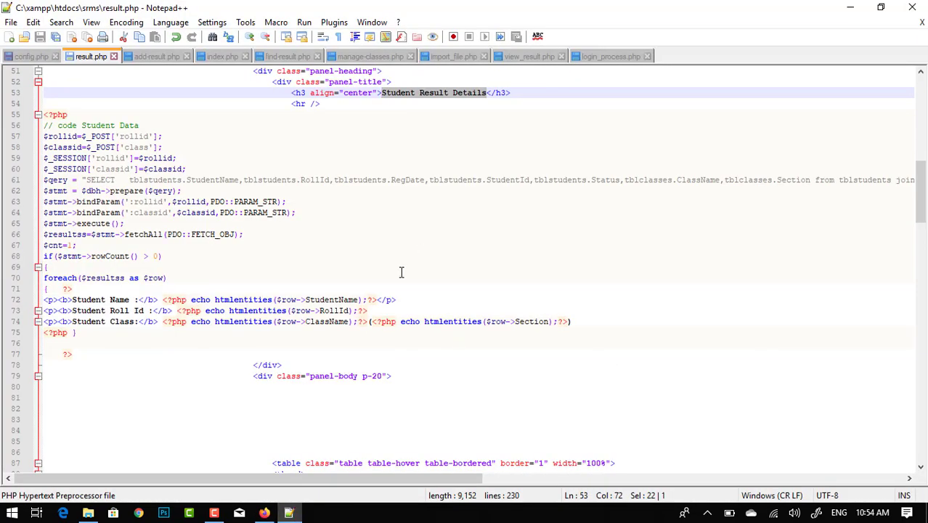
Step: Replace 'Student Result Details' on line 53 with the school name typed in Gujarati
key(Delete)
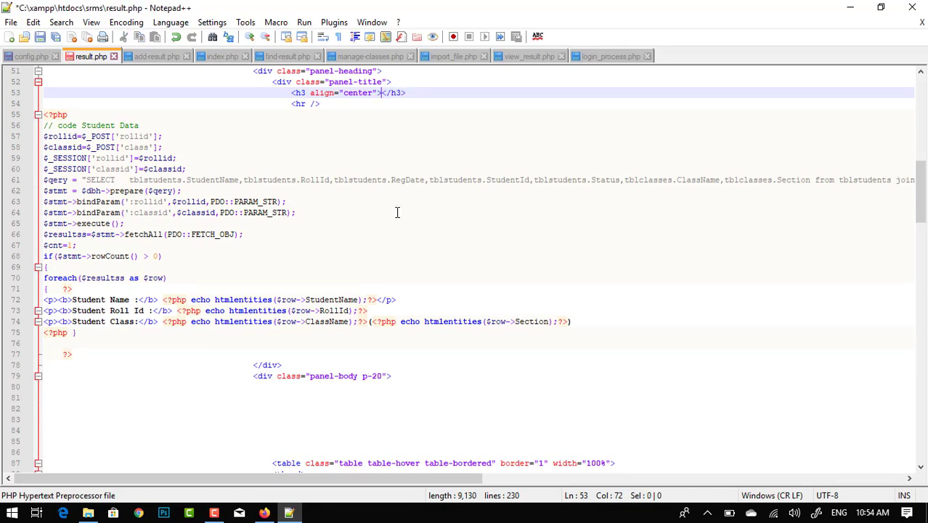
key(alt+shift)
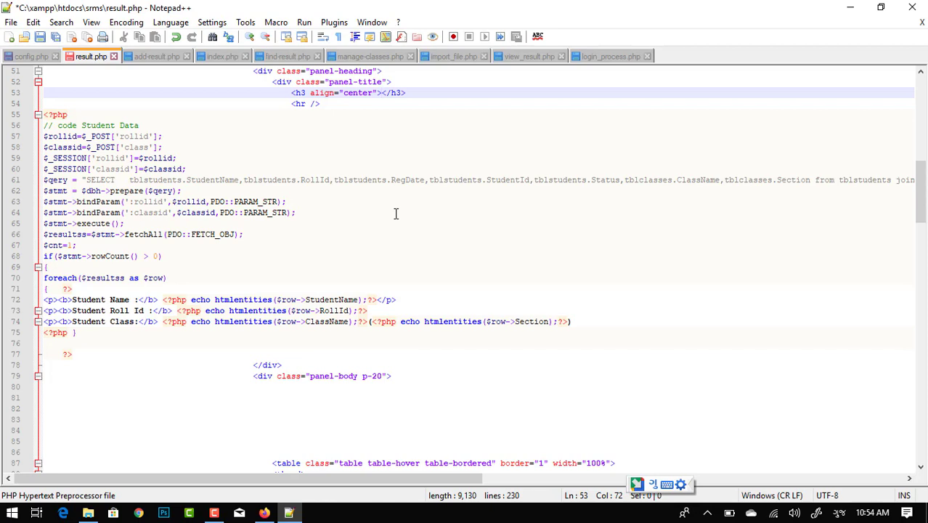
text(निकाल)
text(વાધેર)
text( વાસ)
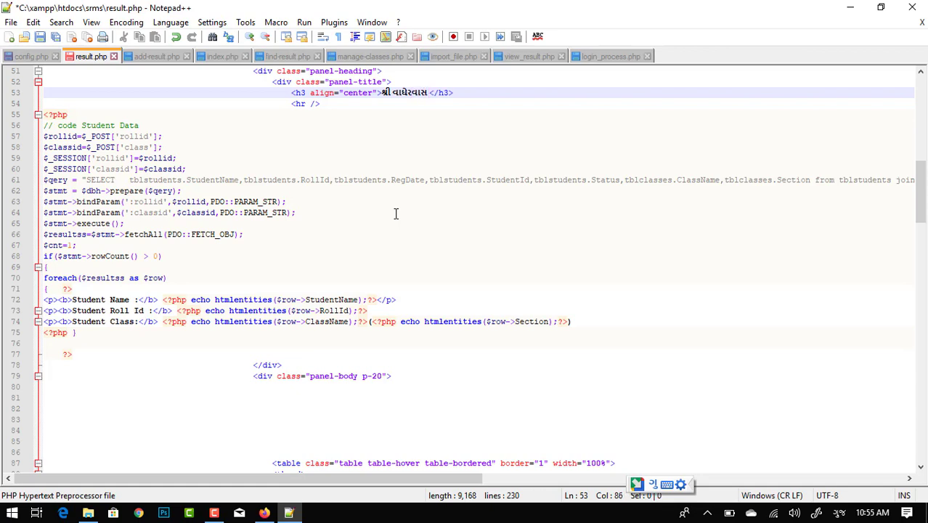
text( તાલુકા શાળા)
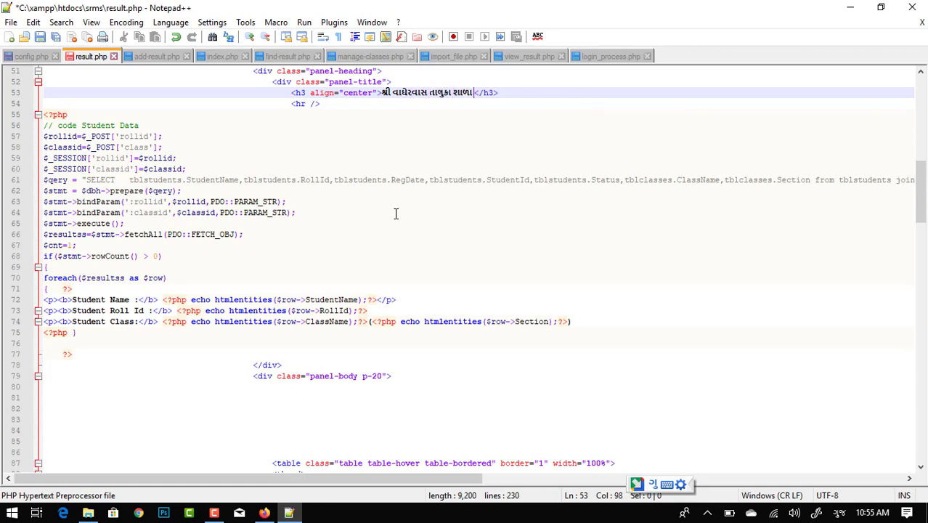
text( સલાયા)
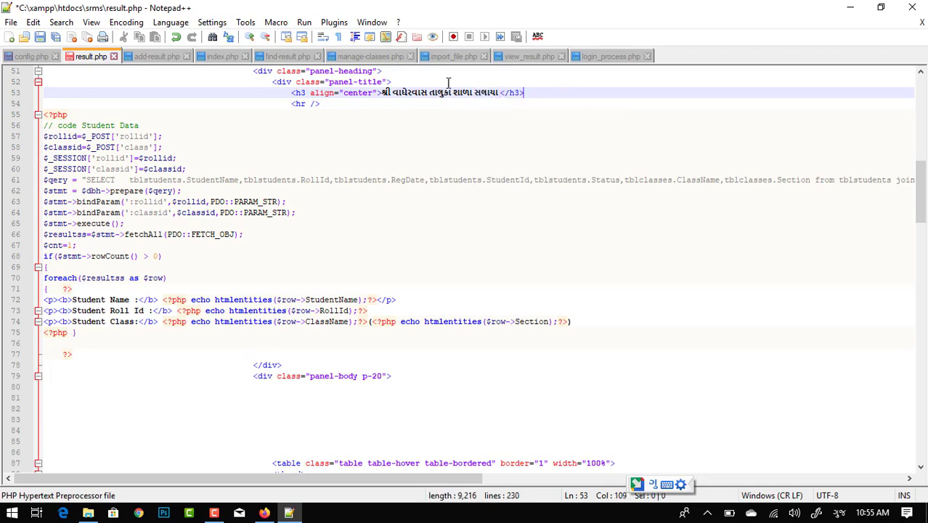
drag(523, 92, 211, 157)
key(ctrl+c)
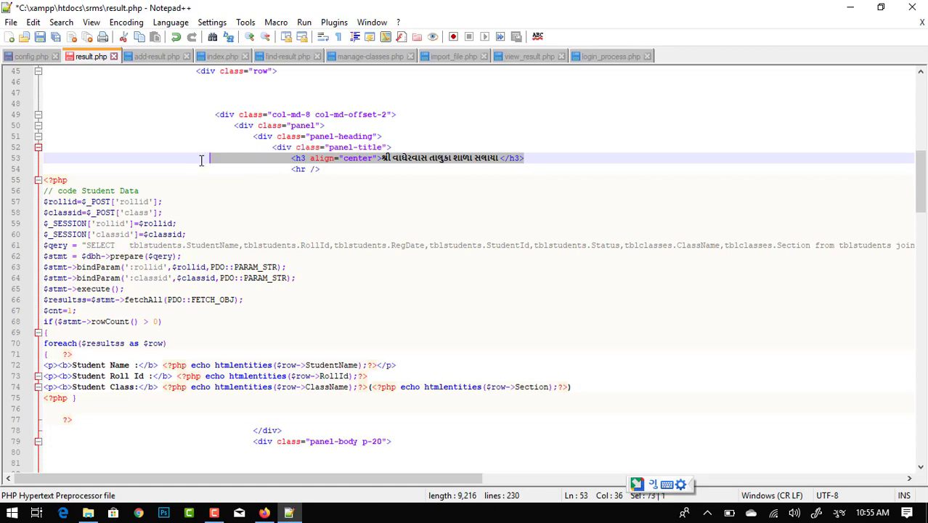
Step: Duplicate the Gujarati heading line as a new line 54 beneath it
click(550, 161)
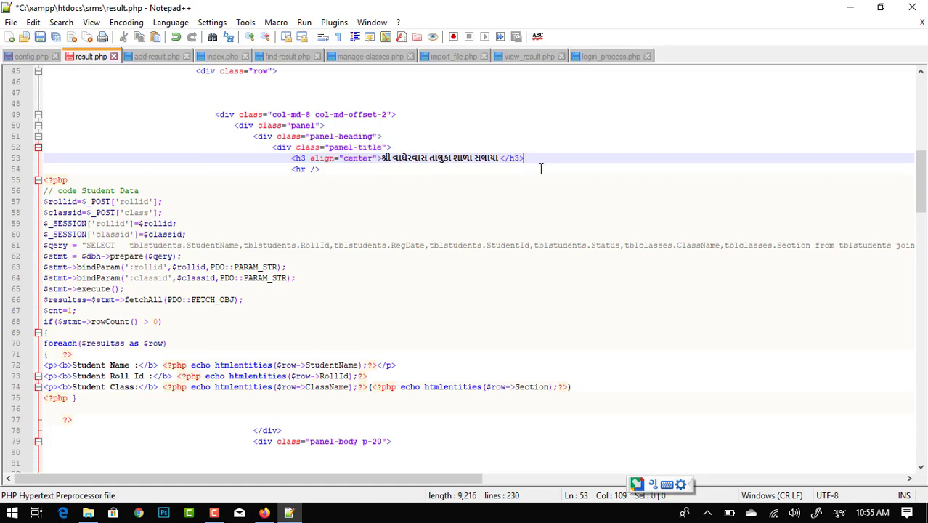
key(Return)
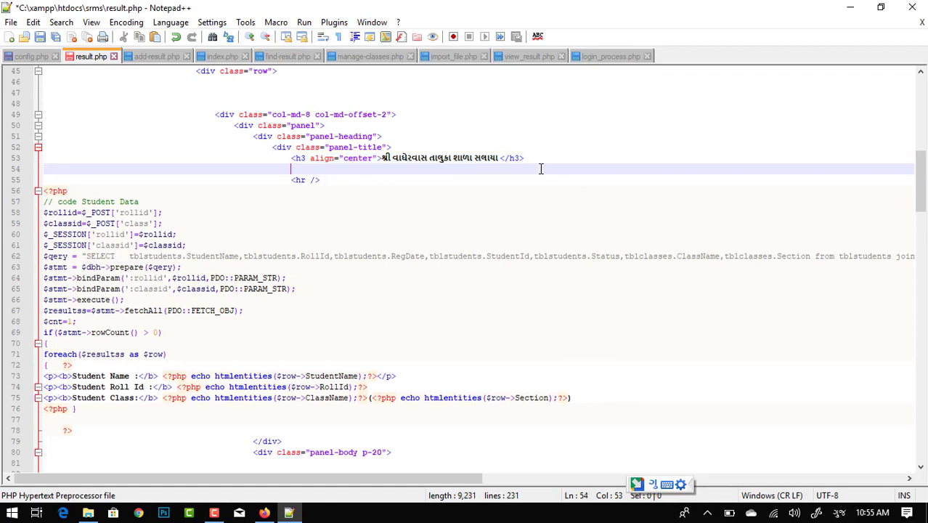
key(ctrl+v)
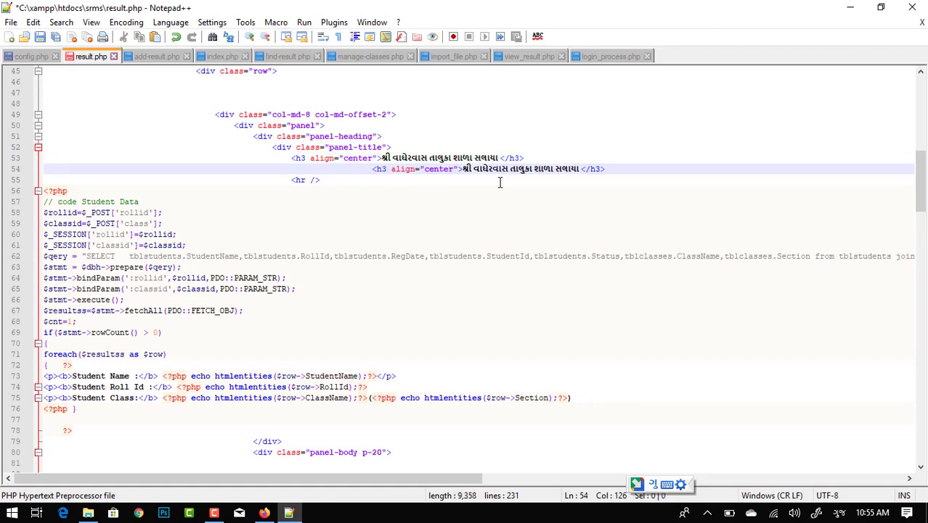
click(372, 168)
key(BackSpace)
key(BackSpace)
key(BackSpace)
key(BackSpace)
key(BackSpace)
key(BackSpace)
key(BackSpace)
key(BackSpace)
key(BackSpace)
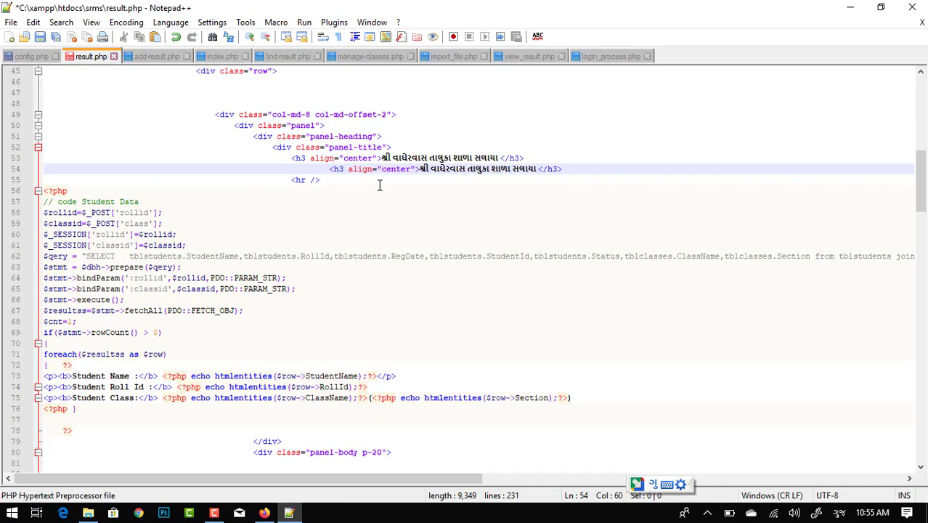
Step: Wrap line 54 in <p>…</P> paragraph tags
text(<p>)
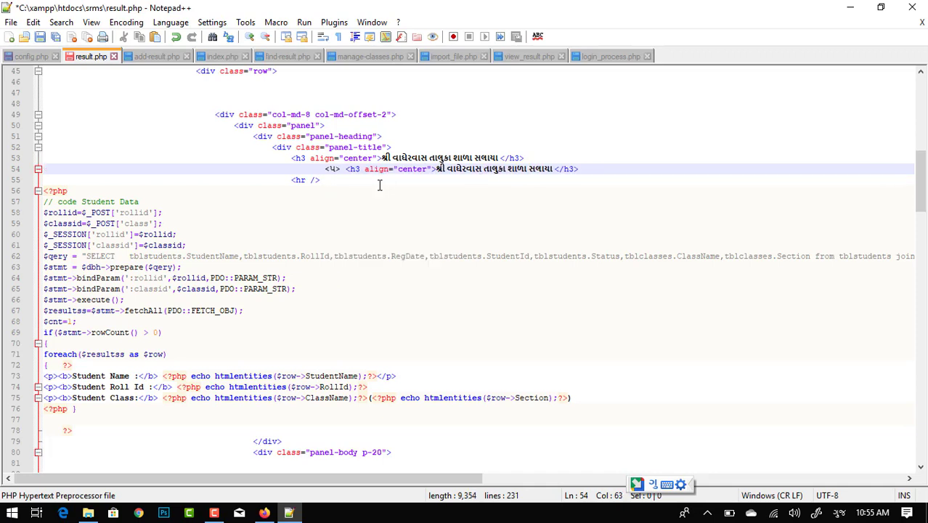
key(BackSpace)
key(BackSpace)
text(p)
key(Down)
key(Down)
key(Down)
key(Down)
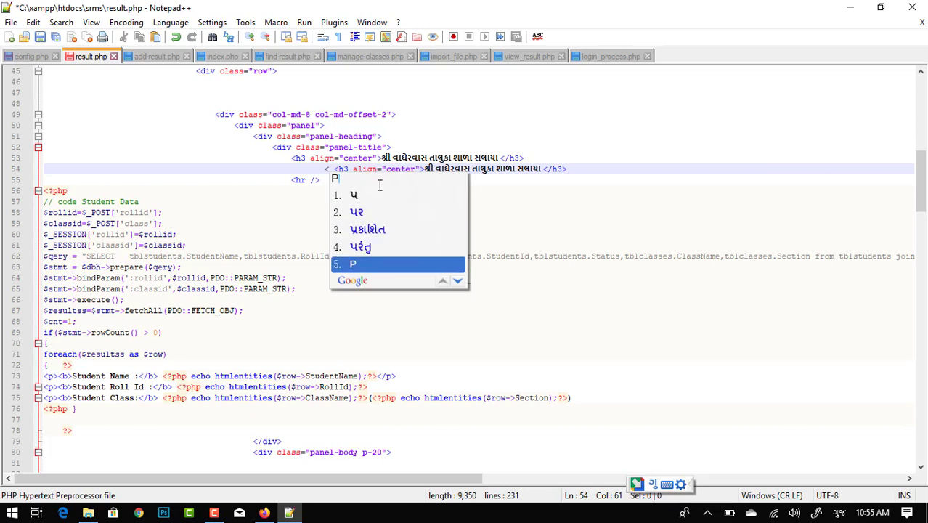
key(Return)
text(>)
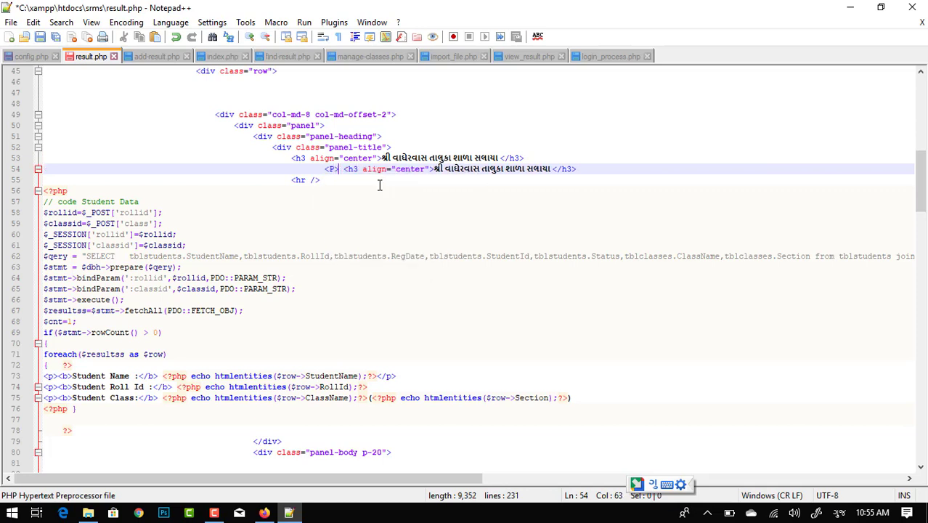
key(End)
key(End)
text(</P)
key(Down)
key(Down)
key(Down)
key(Down)
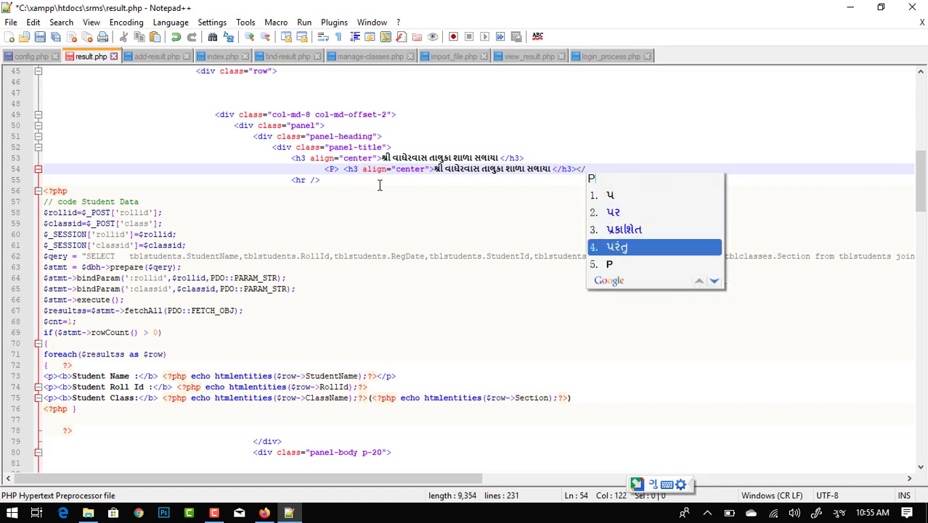
key(Return)
text(>)
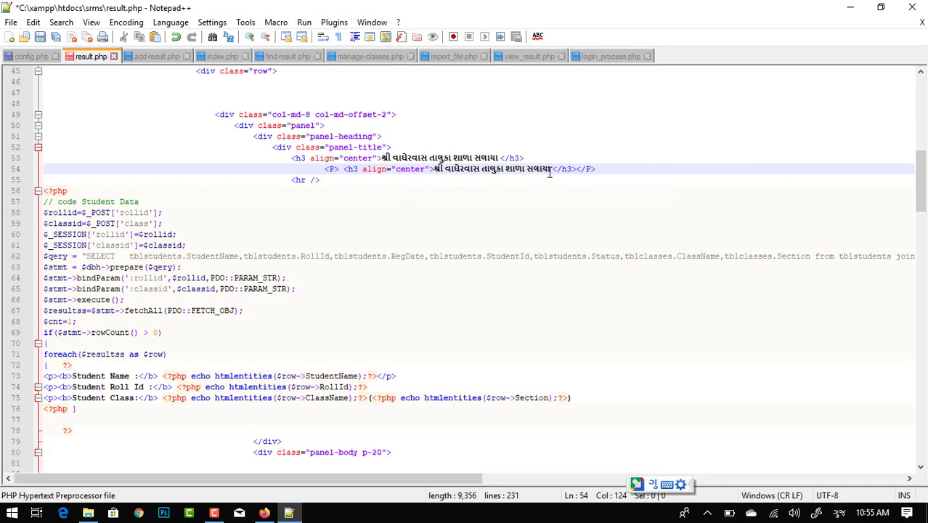
Step: Replace line 54's text with the Gujarati road address transliterated from 'parodiya rod'
drag(553, 168, 434, 170)
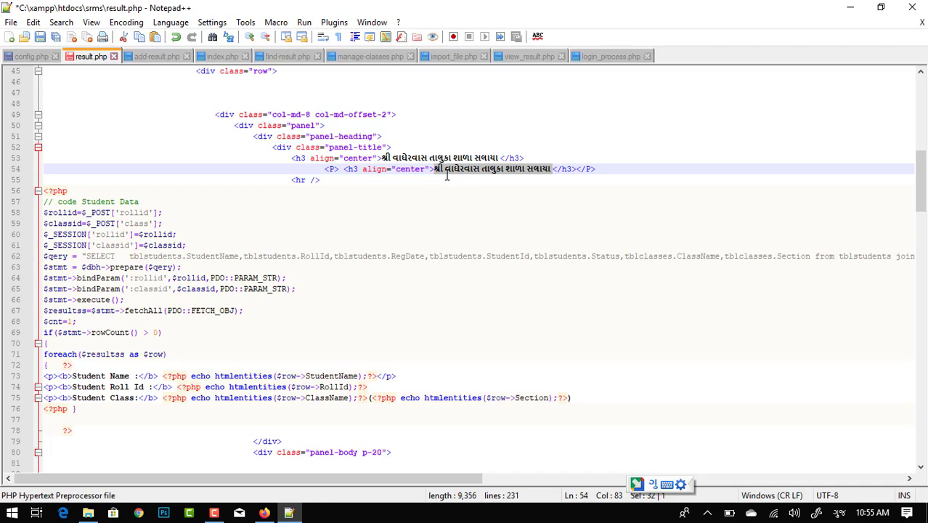
text(parodiya)
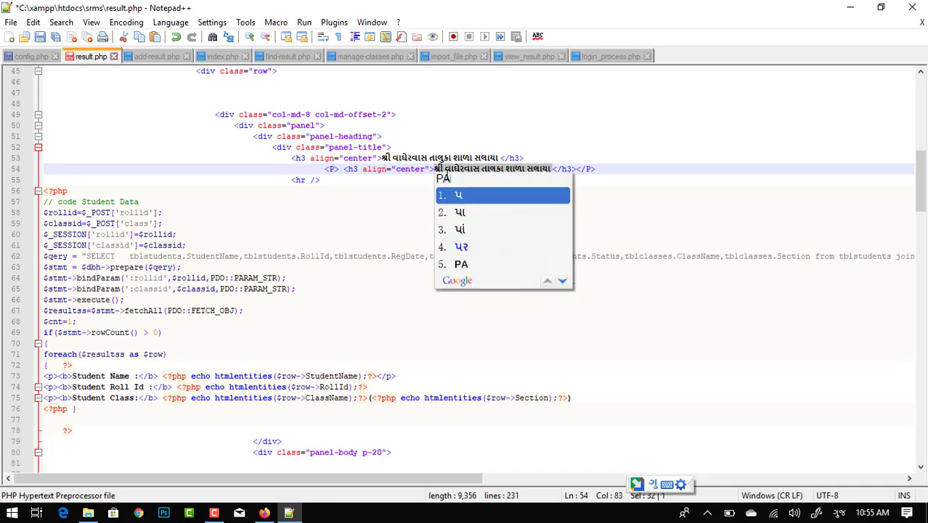
key(Return)
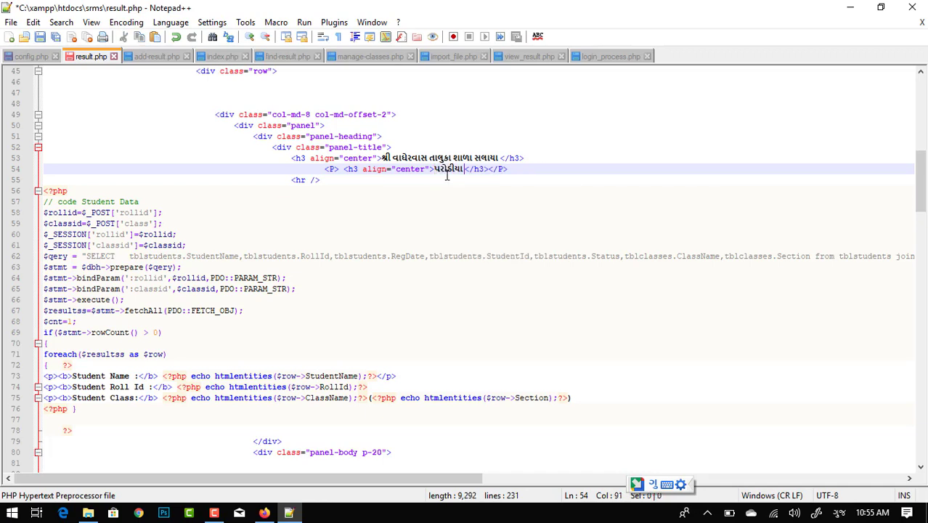
text(rod)
key(Return)
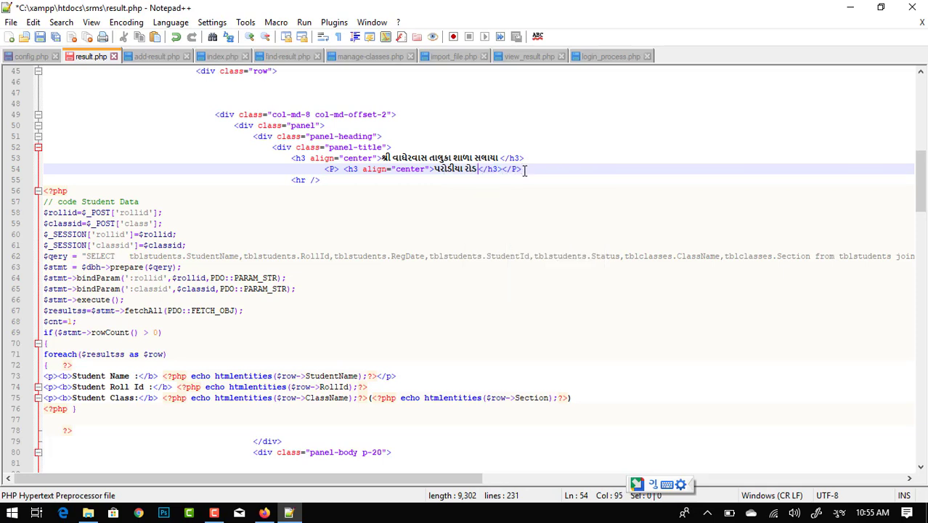
Step: Remove the leftover h3 tags from line 54 and save result.php
click(500, 170)
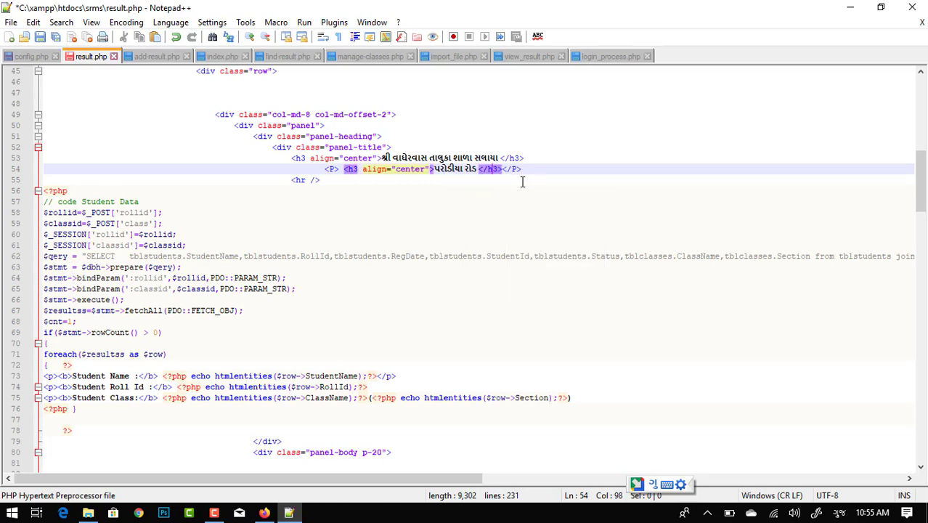
key(BackSpace)
key(BackSpace)
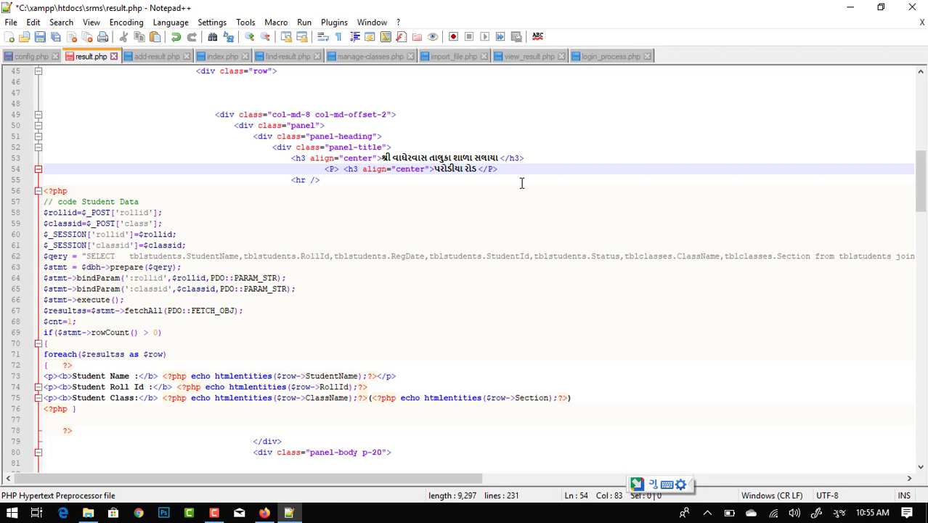
key(BackSpace)
key(BackSpace)
key(BackSpace)
key(BackSpace)
key(BackSpace)
key(BackSpace)
key(BackSpace)
key(BackSpace)
key(BackSpace)
key(BackSpace)
key(BackSpace)
key(BackSpace)
key(BackSpace)
key(BackSpace)
key(BackSpace)
key(BackSpace)
key(BackSpace)
key(BackSpace)
key(BackSpace)
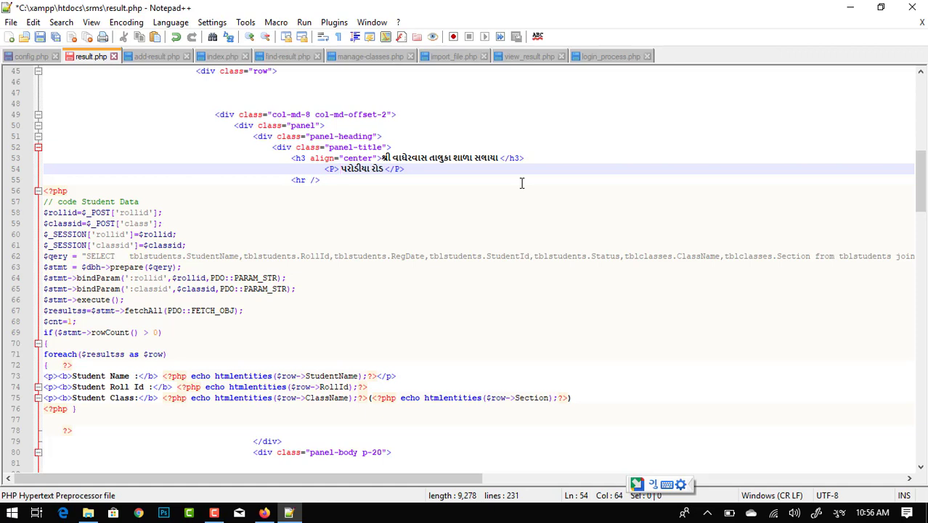
key(ctrl+s)
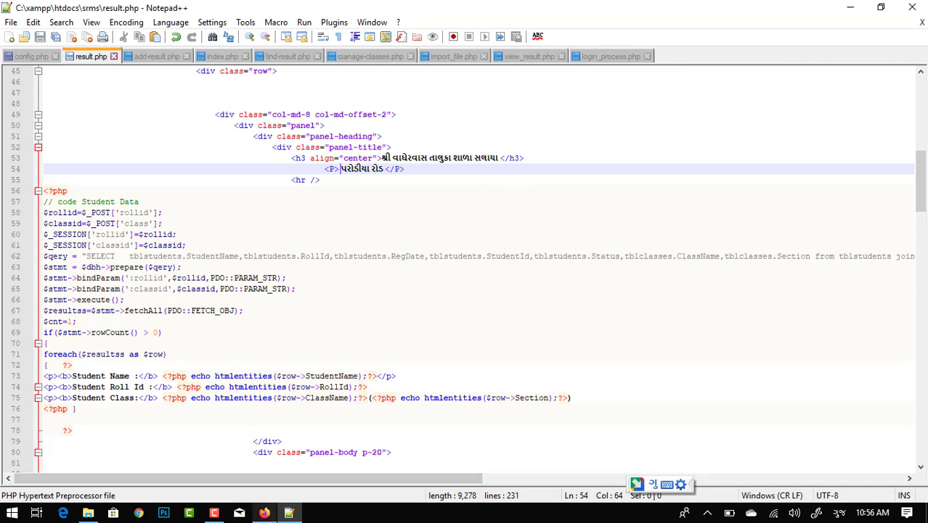
key(alt+Tab)
Step: Reload the result page with Resend and check the new Gujarati address line
click(58, 36)
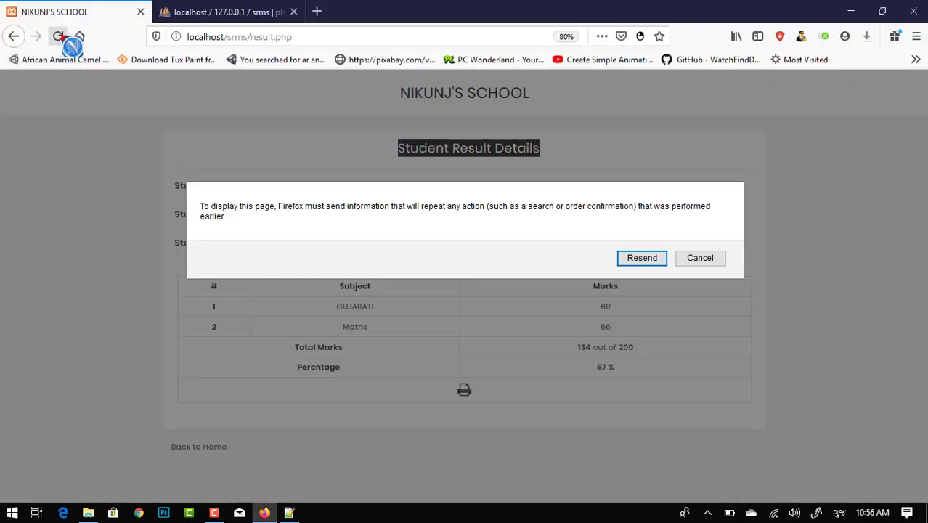
click(628, 258)
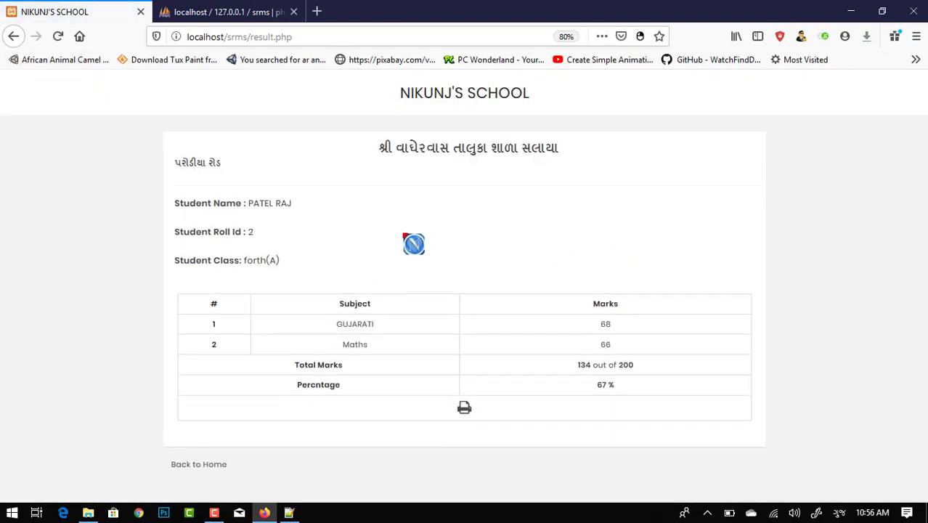
drag(227, 164, 166, 170)
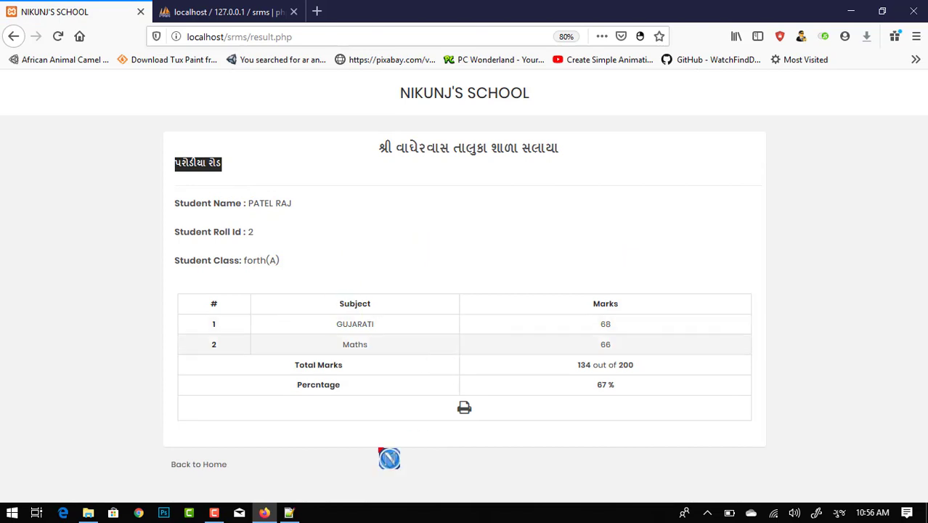
key(alt+Tab)
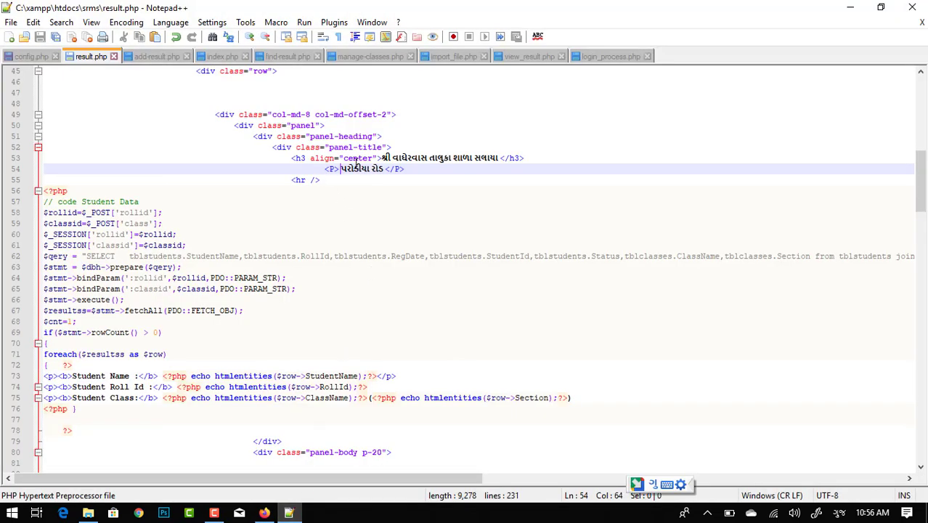
Step: Add align="center" to line 54's <P> tag and save result.php
click(332, 169)
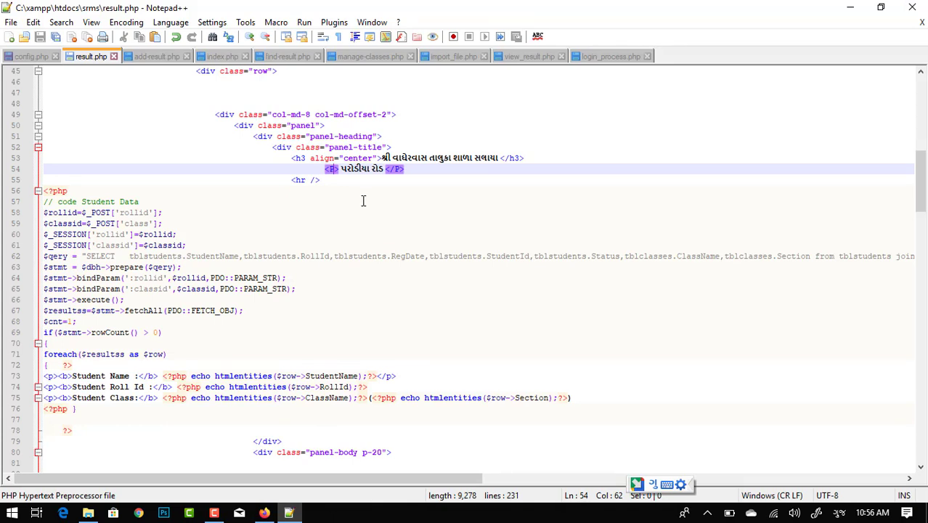
key(Right)
text(<)
text(A)
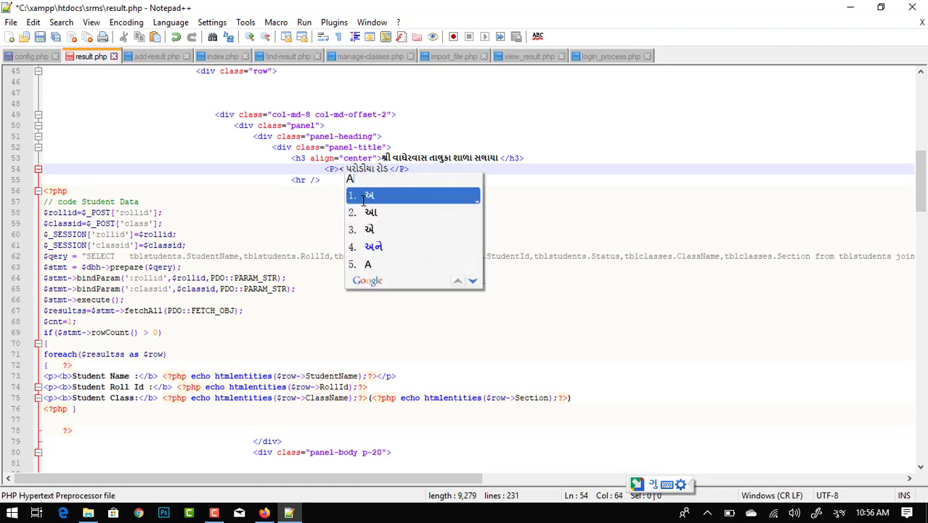
key(BackSpace)
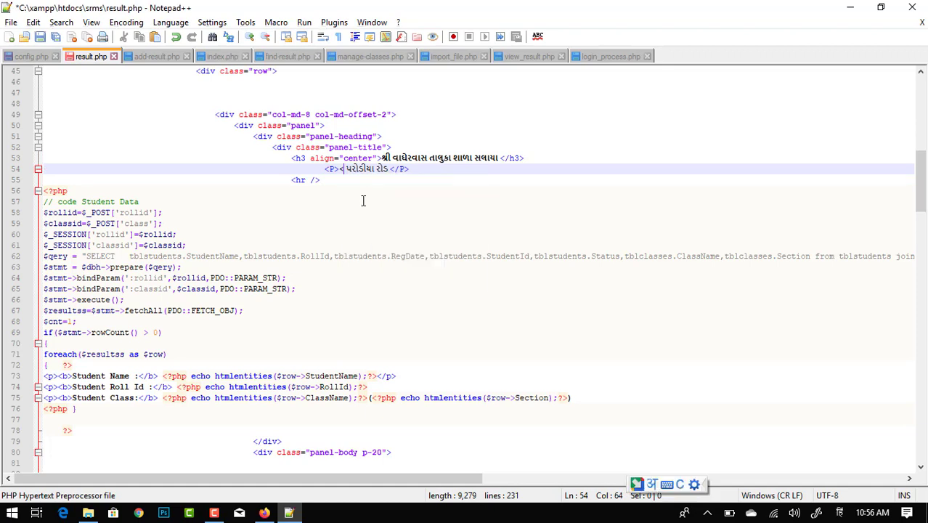
text(A )
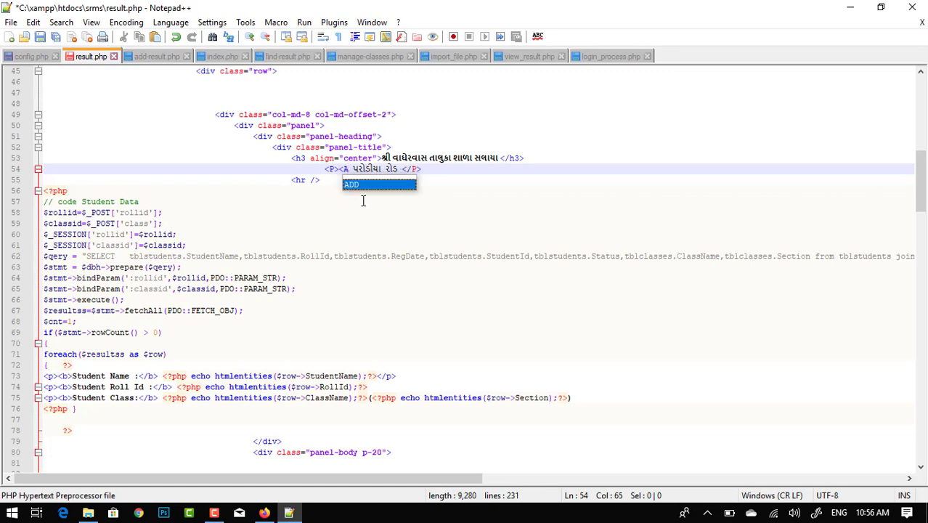
text(>)
key(BackSpace)
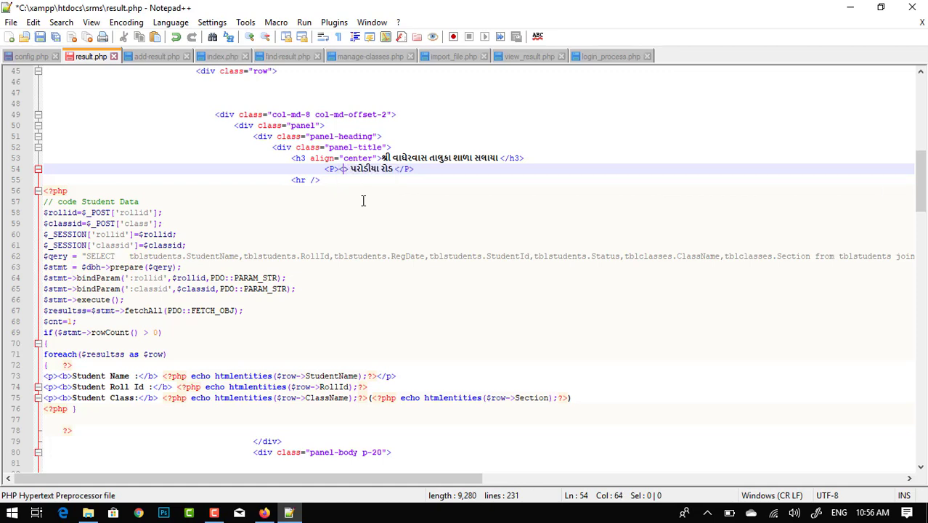
key(BackSpace)
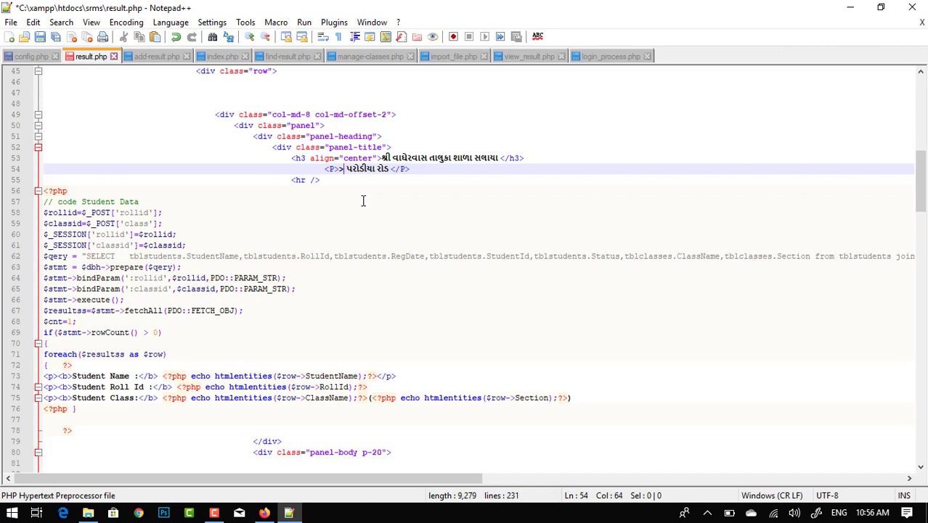
key(Left)
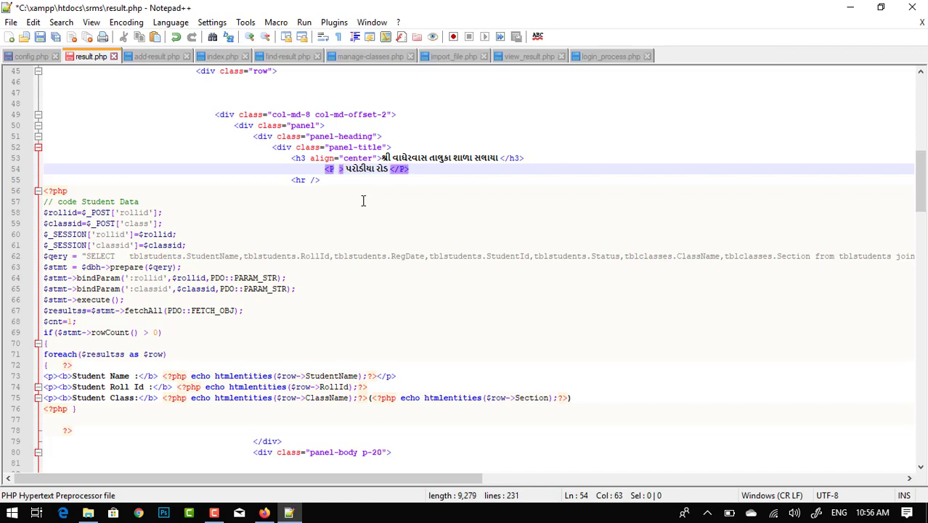
text(align)
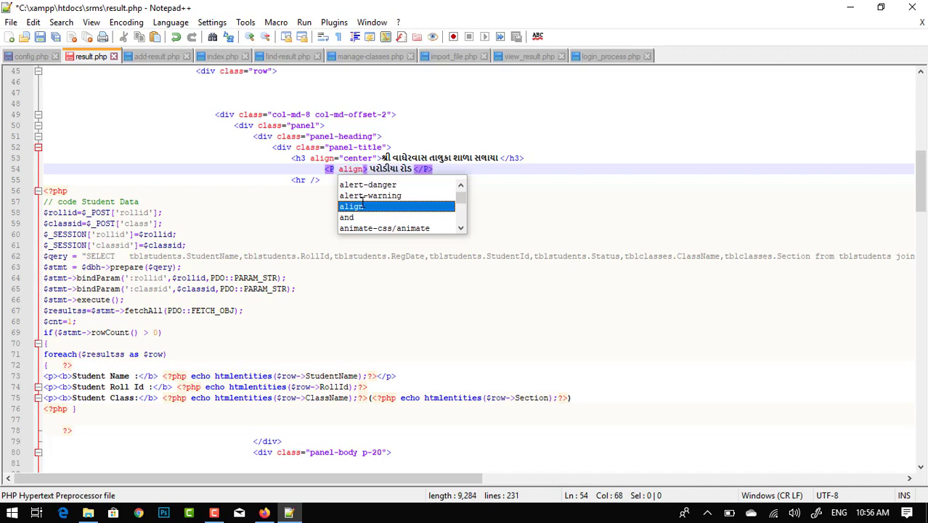
text(=)
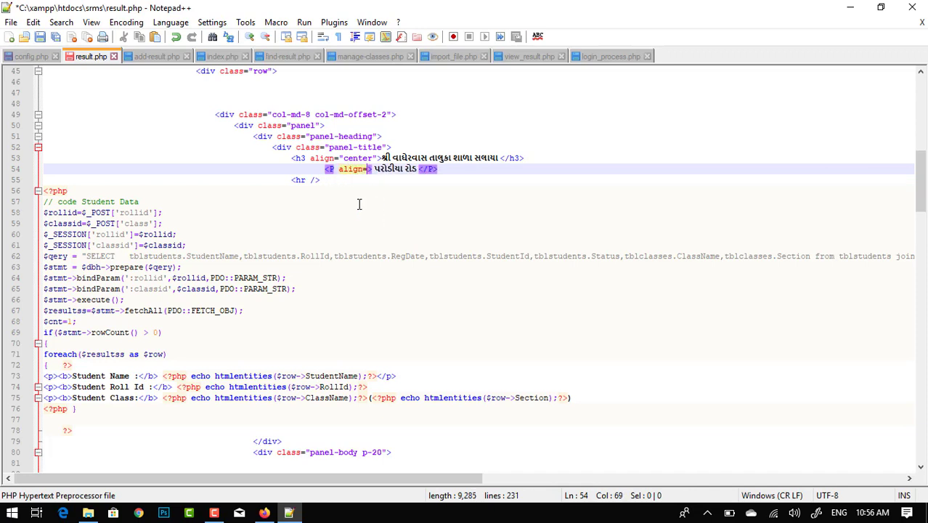
text("center)
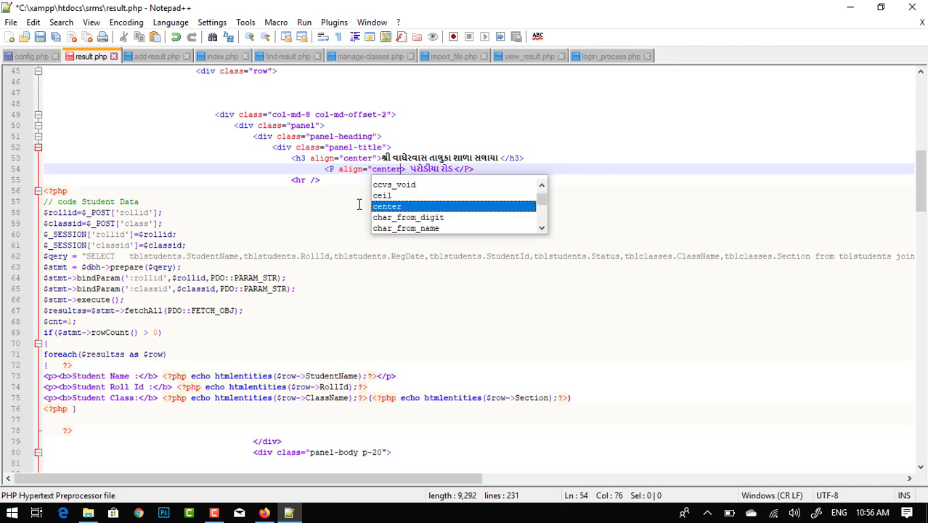
text(")
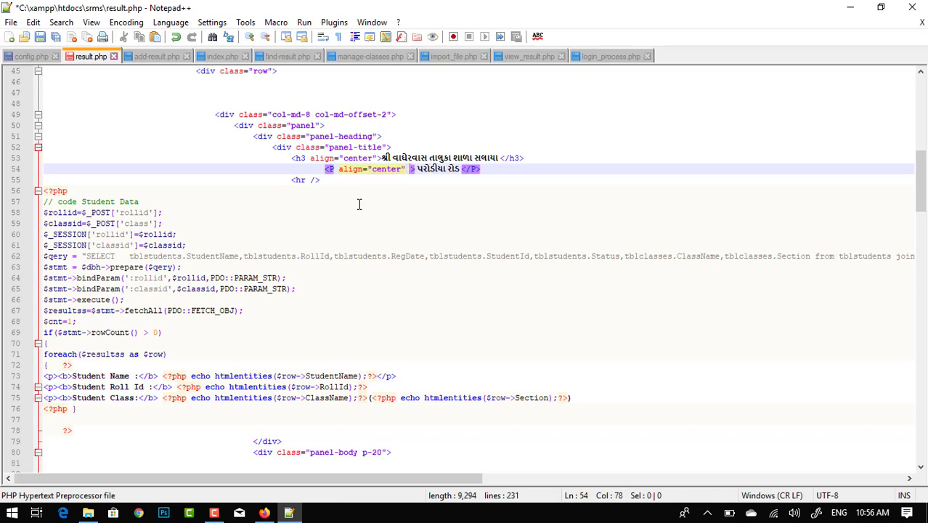
key(Right)
key(Down)
key(Home)
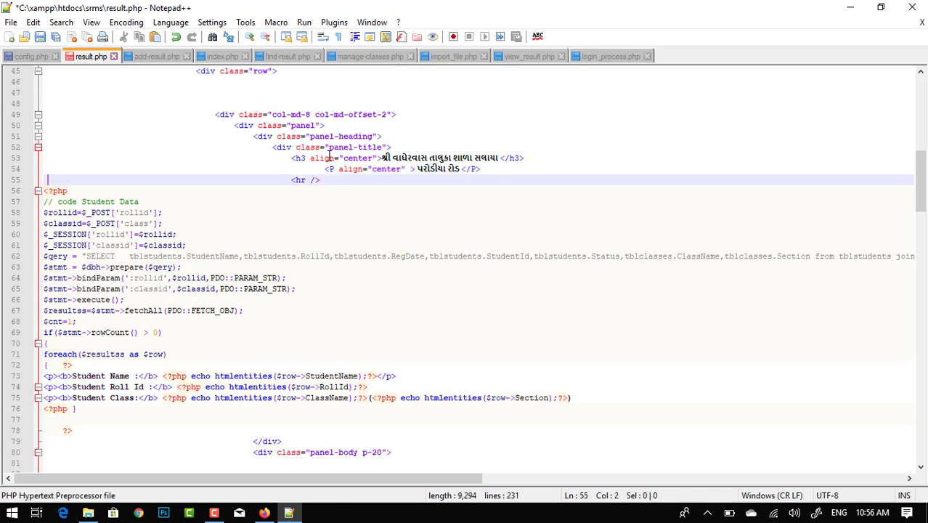
key(ctrl+s)
Step: Reload the result page with Resend and check the centred address and student name lines
key(alt+Tab)
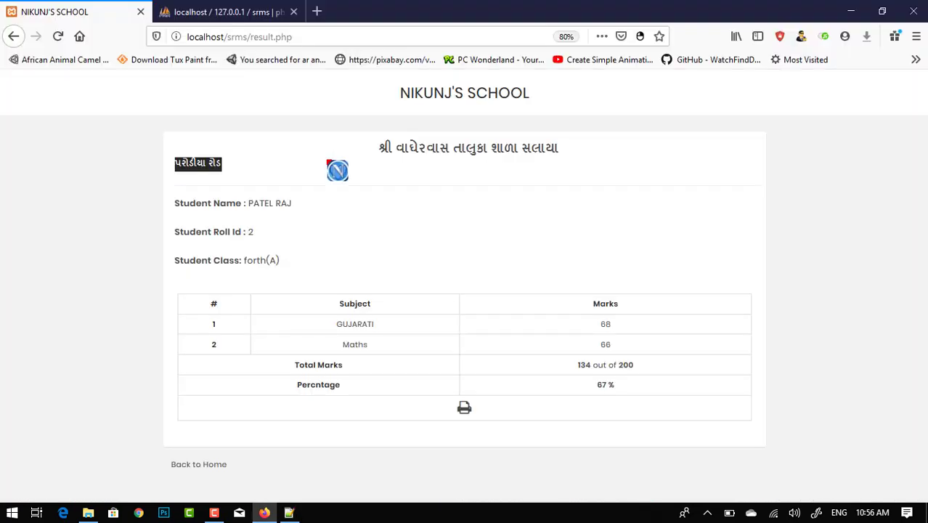
click(58, 35)
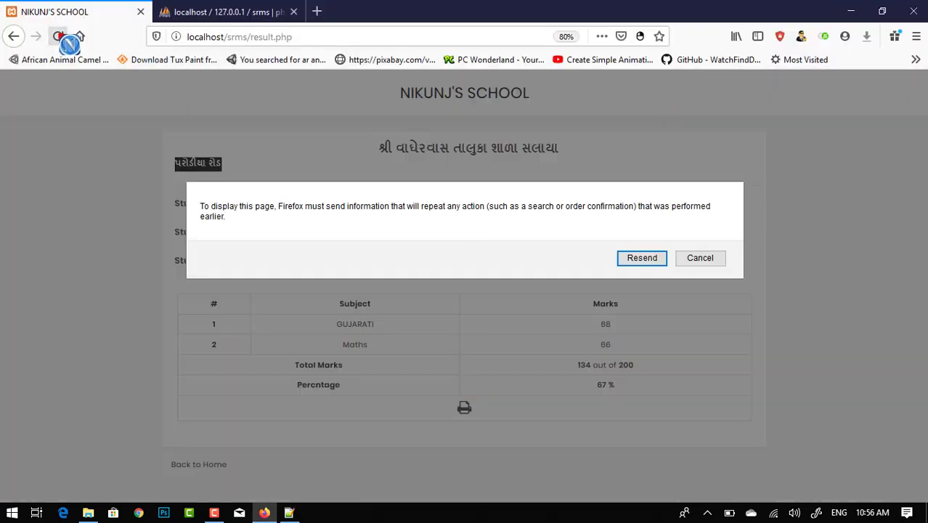
click(639, 259)
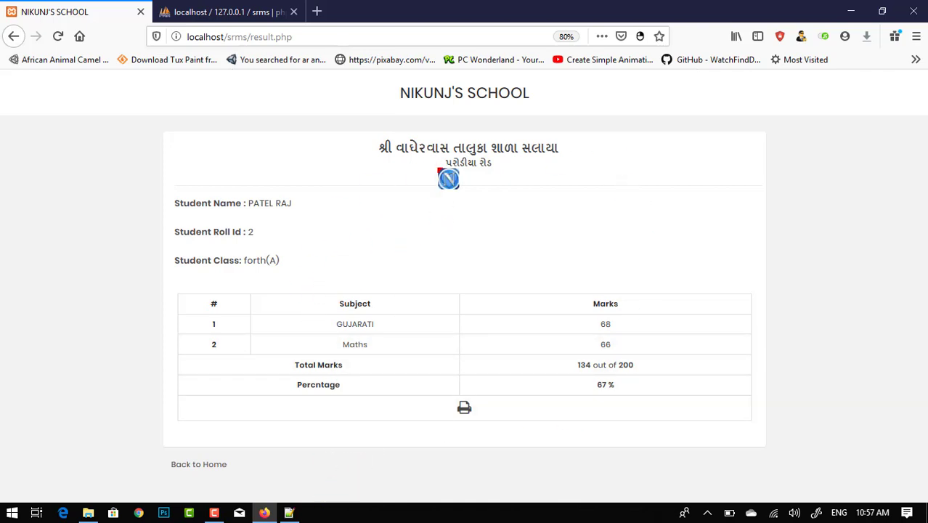
click(289, 512)
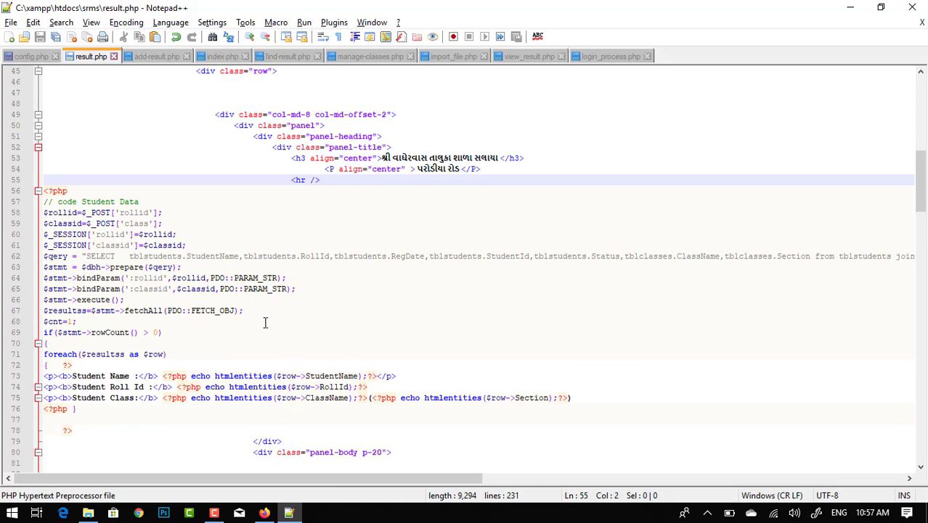
click(264, 513)
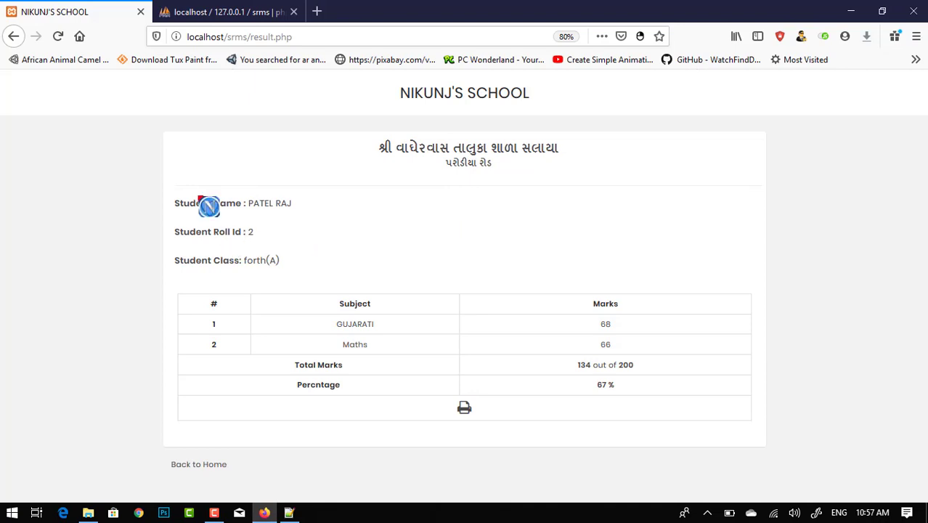
drag(177, 202, 265, 234)
click(209, 241)
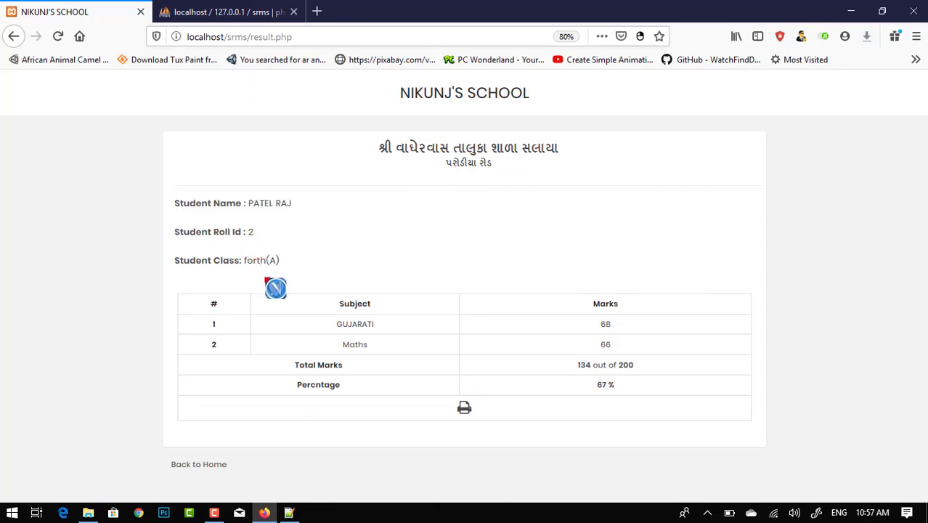
click(289, 513)
Step: Change line 73's 'Student Name' label to Gujarati વિદ્યાર્થીનુંનામ and save result.php
scroll(283, 319, down, 3)
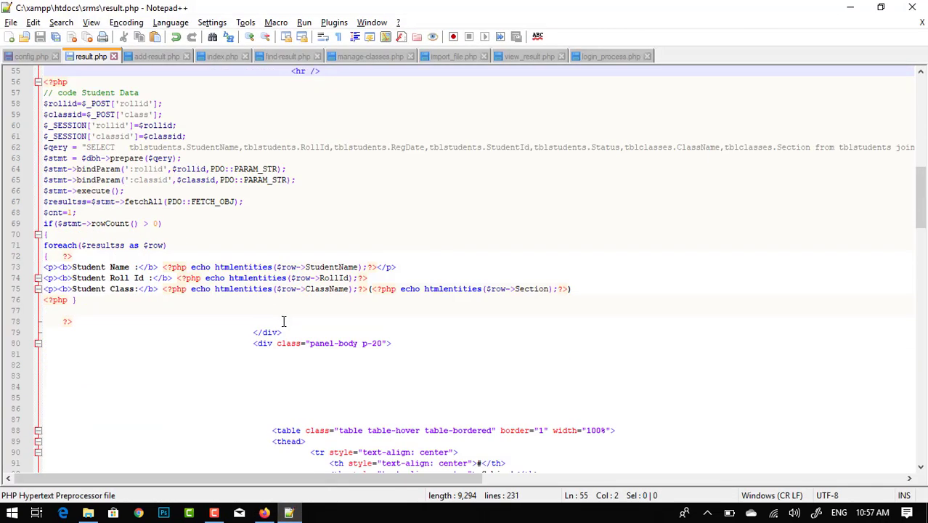
scroll(283, 321, down, 2)
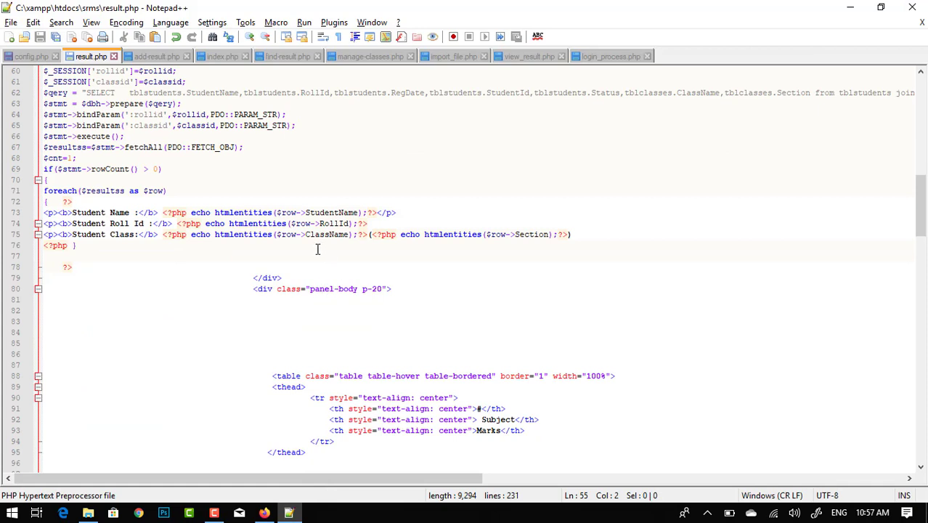
drag(135, 213, 71, 213)
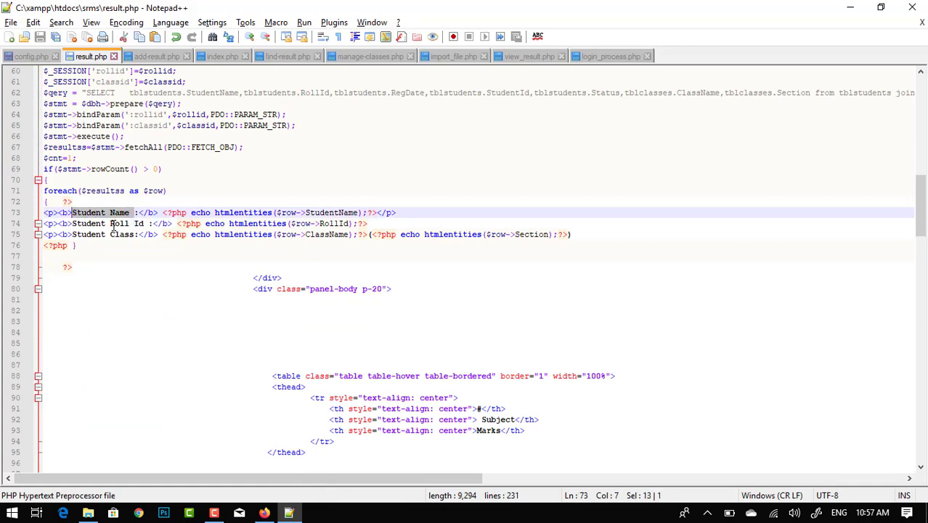
key(alt+shift)
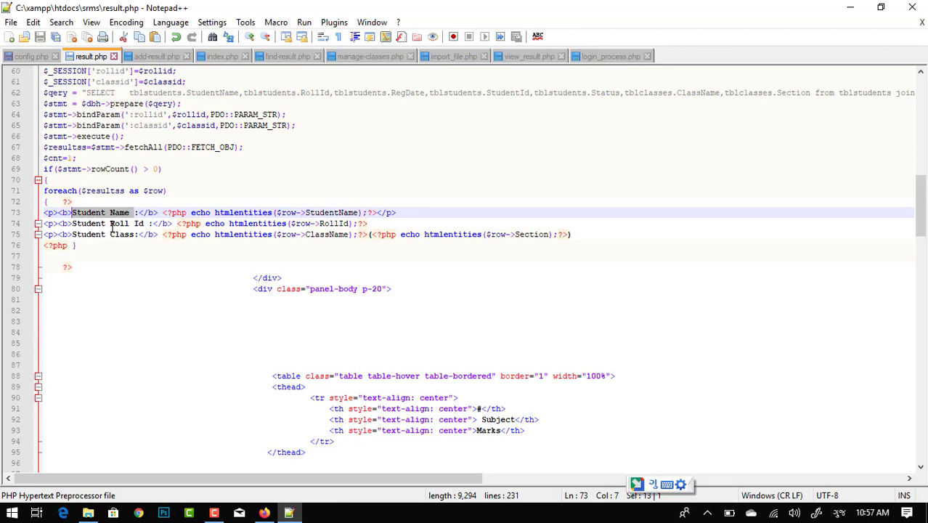
text(vidhyar)
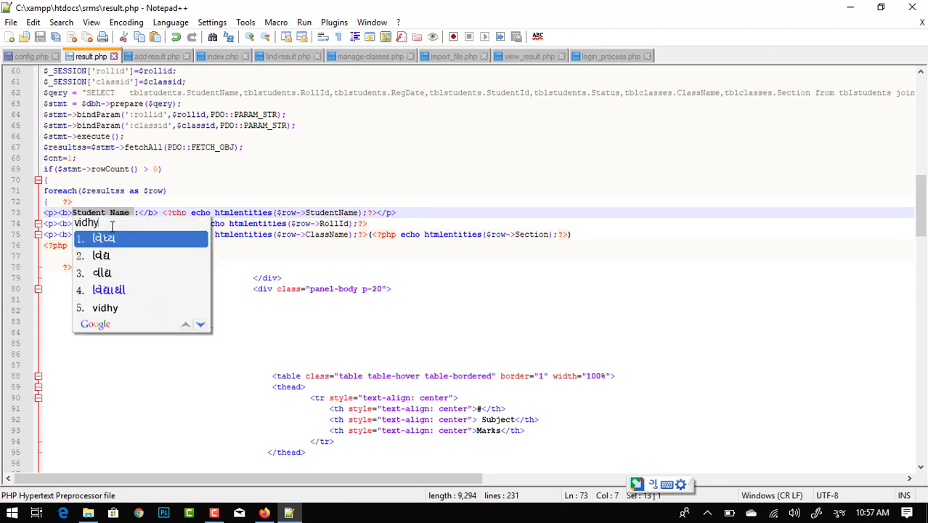
text(thinunaa)
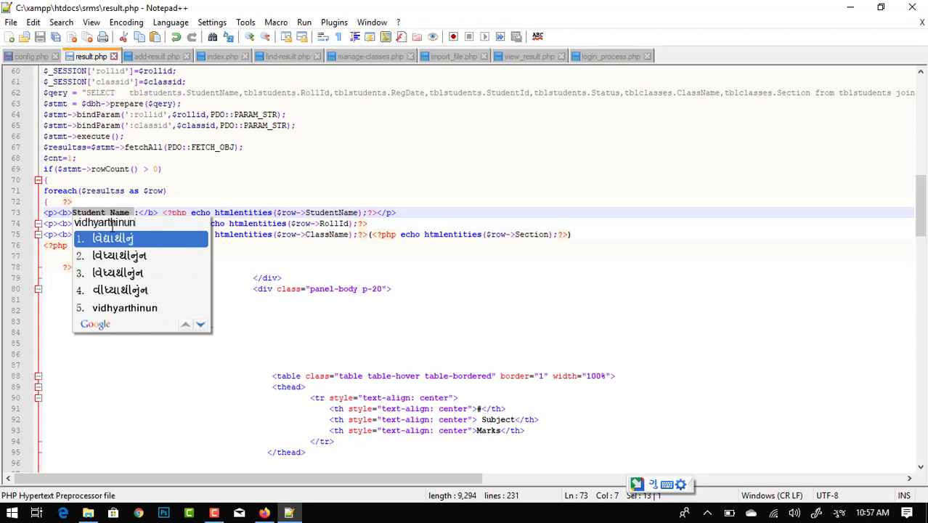
text(m)
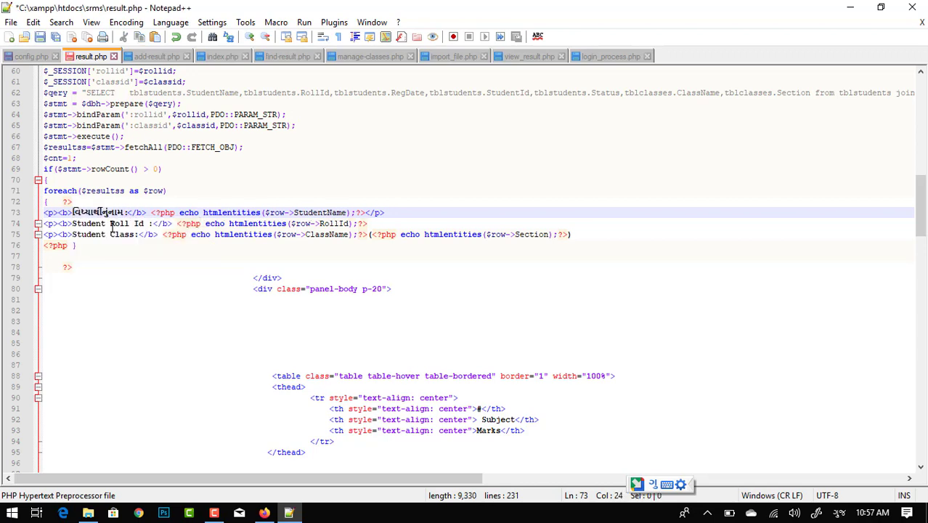
key(ctrl+s)
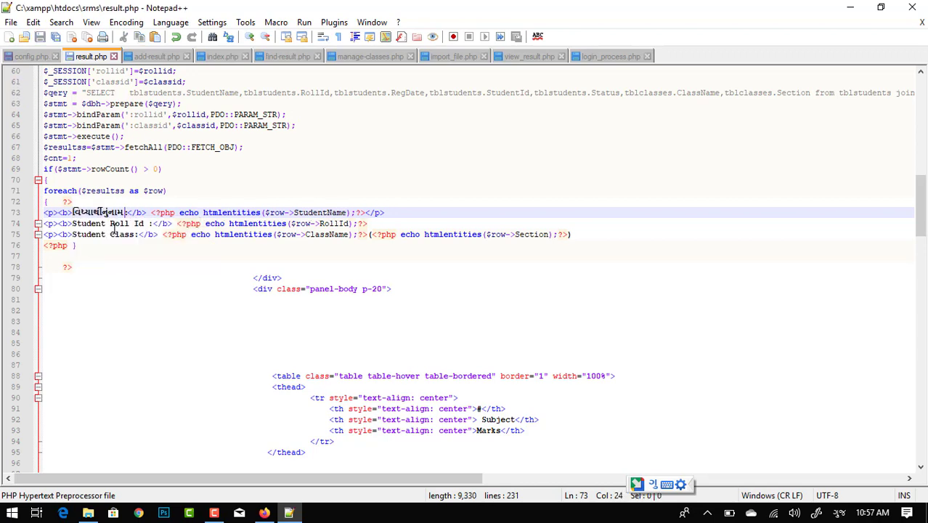
Step: Reload the result page with Resend and check the Gujarati name label and marks table
click(264, 513)
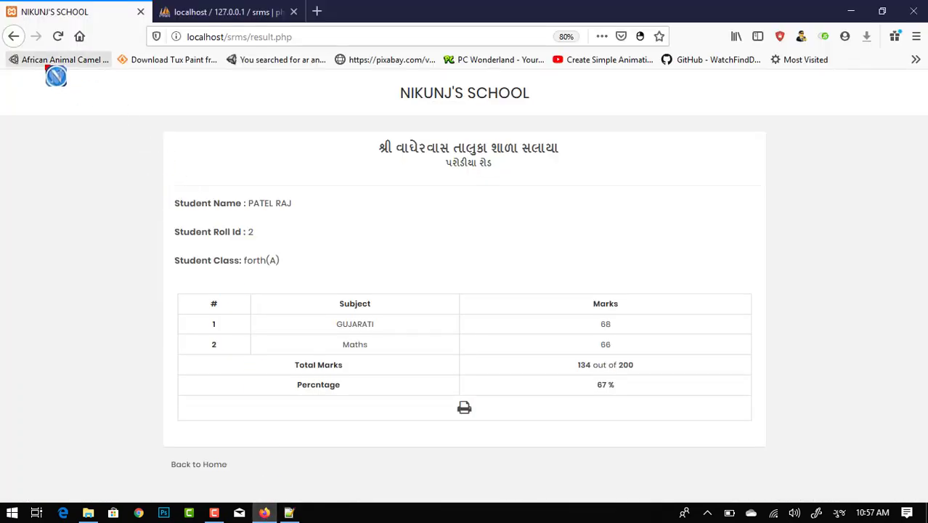
click(59, 38)
click(645, 260)
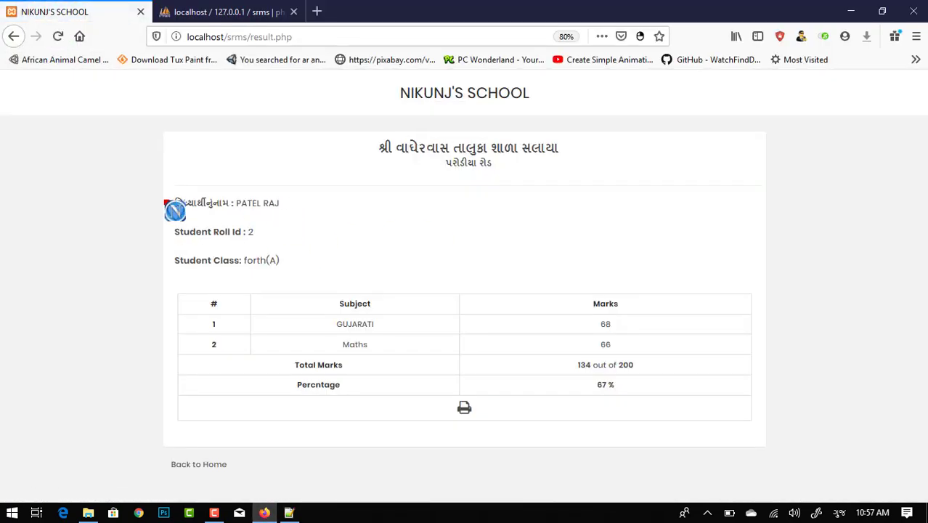
drag(169, 203, 265, 217)
click(337, 220)
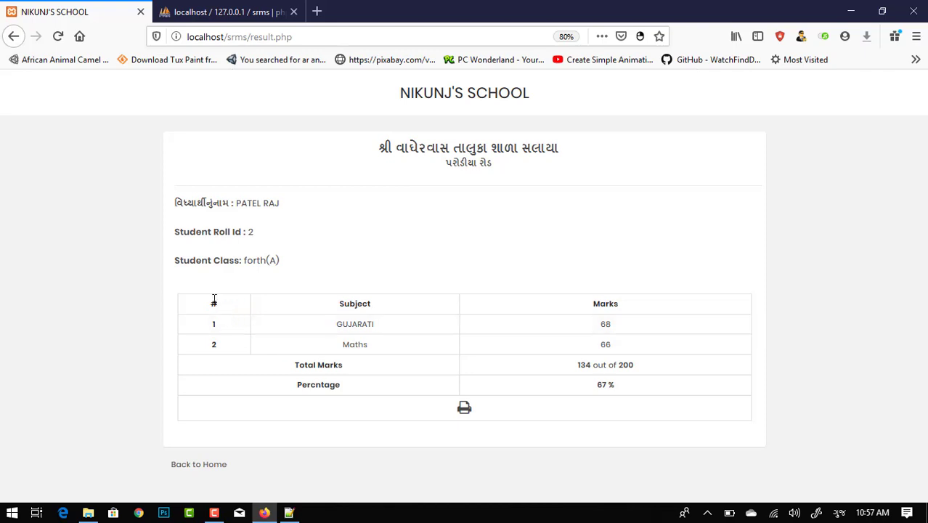
drag(210, 313, 584, 367)
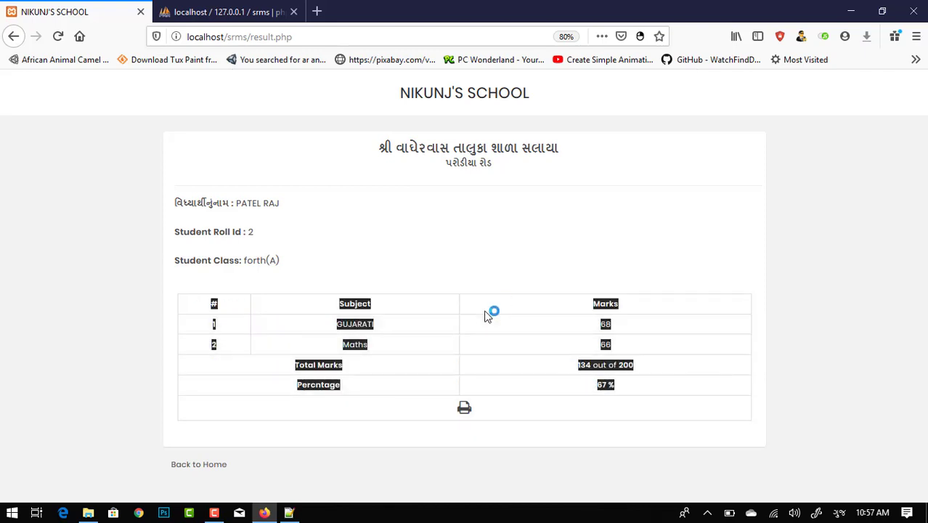
Step: Review the stylesheet links atop result.php, then bring up the srms folder in File Explorer
click(289, 513)
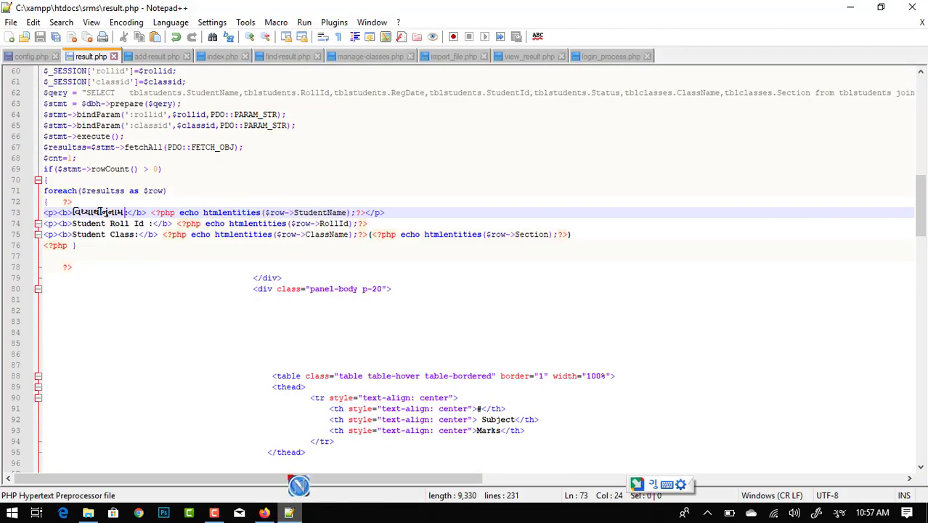
scroll(320, 325, up, 20)
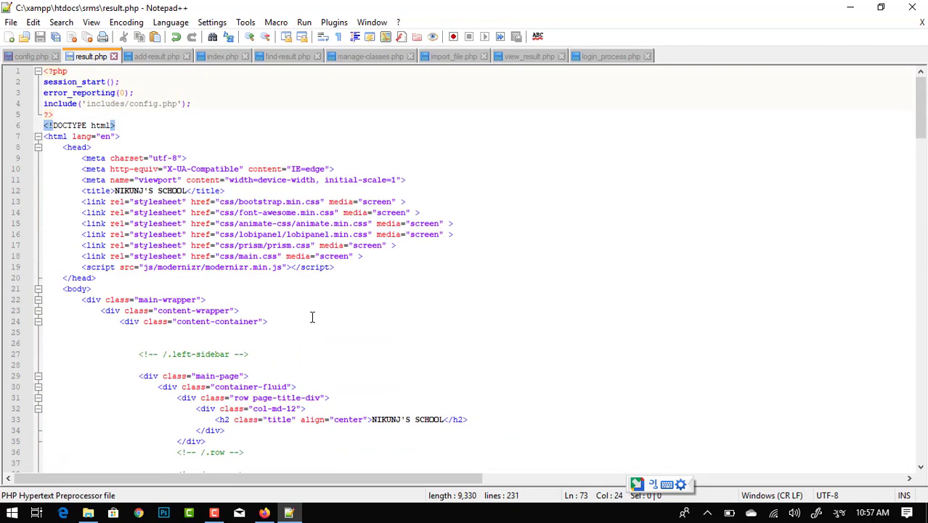
scroll(316, 321, down, 13)
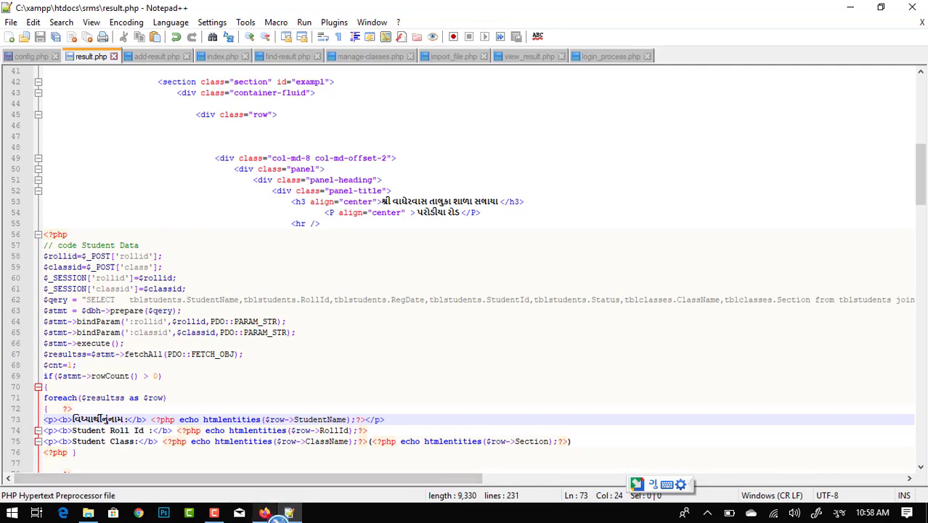
click(101, 516)
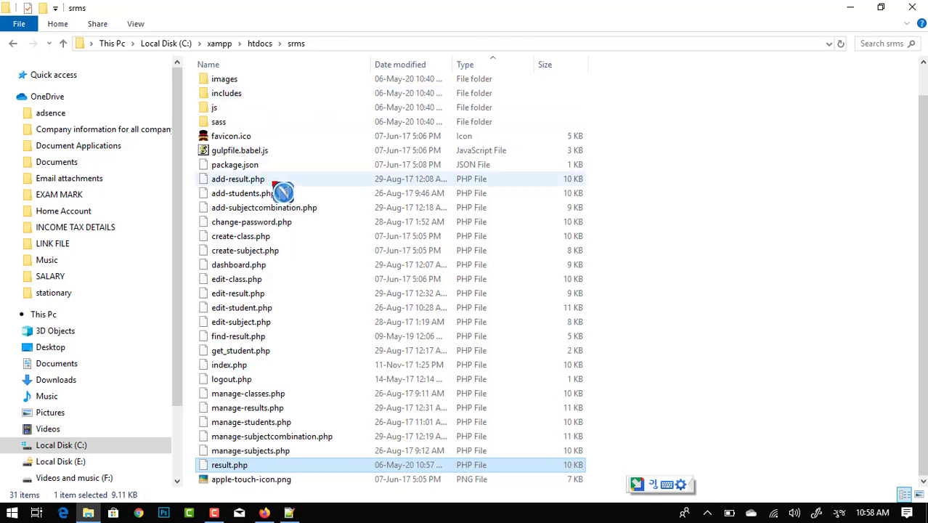
Step: Open main.css from the srms css folder in Notepad++ using Edit with Notepad++
scroll(254, 131, up, 1)
double_click(241, 89)
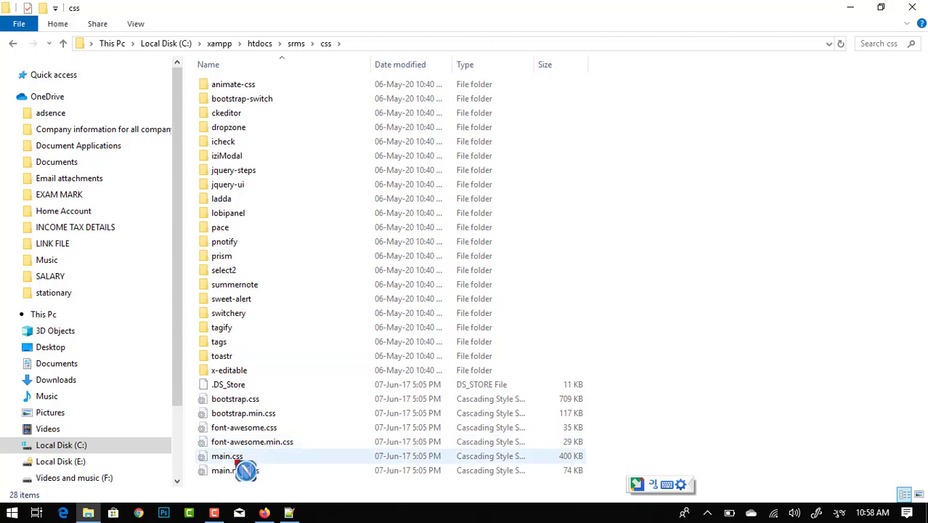
click(234, 458)
right_click(234, 459)
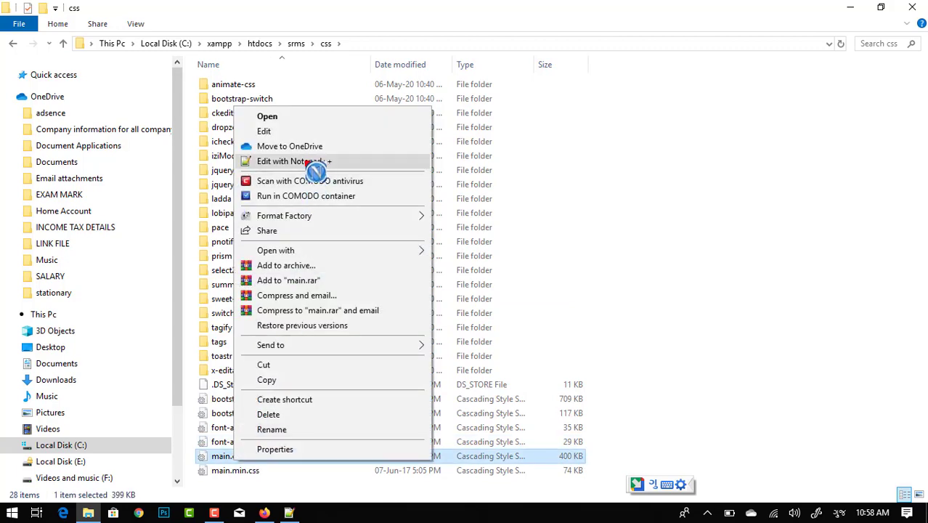
click(305, 161)
Step: Search main.css for 'tabl' and jump to the first match
scroll(276, 239, down, 8)
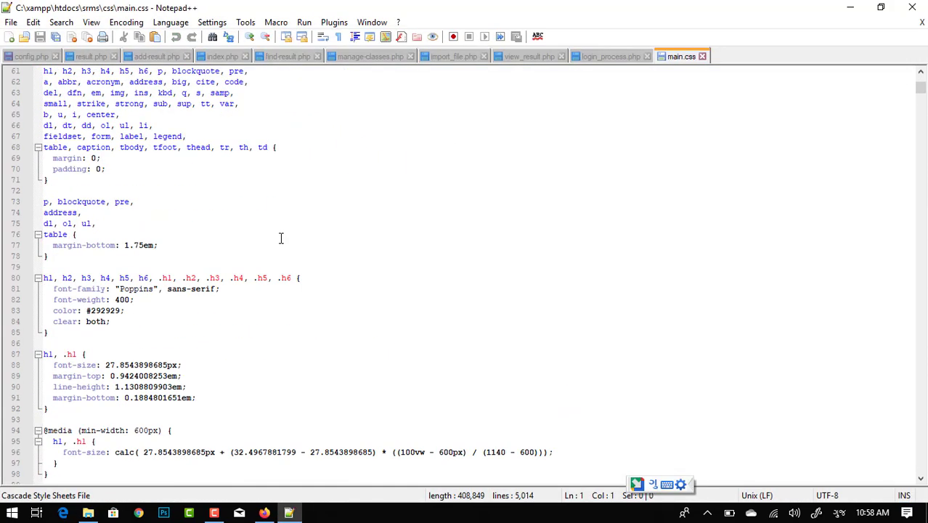
scroll(276, 242, down, 20)
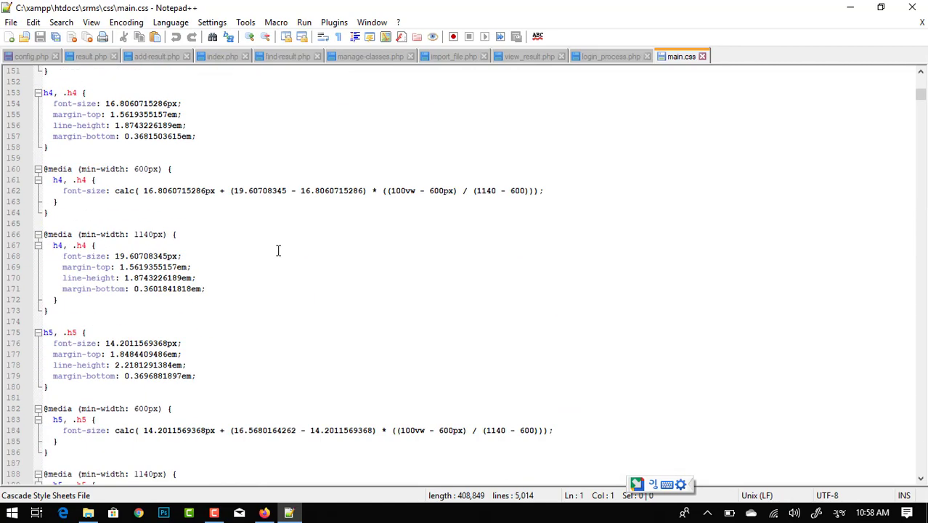
scroll(286, 251, down, 20)
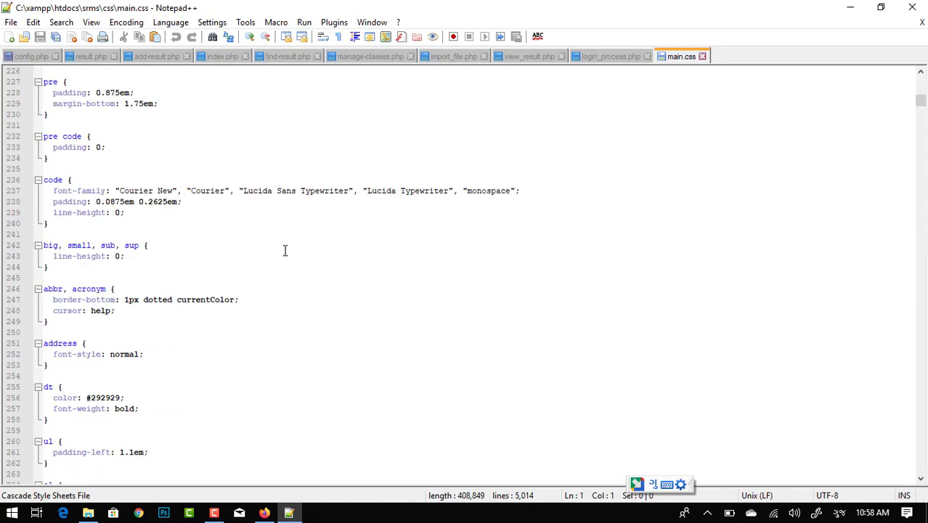
scroll(285, 254, down, 20)
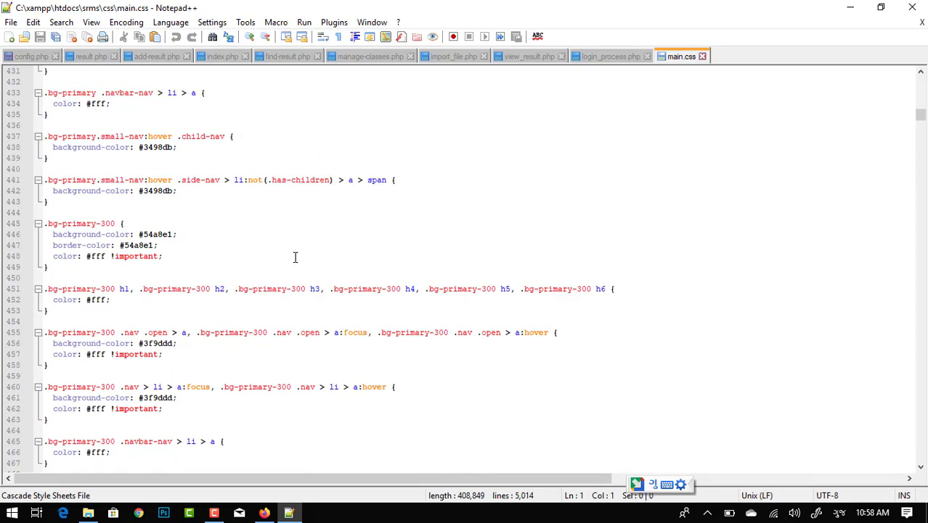
key(ctrl+f)
text(tab)
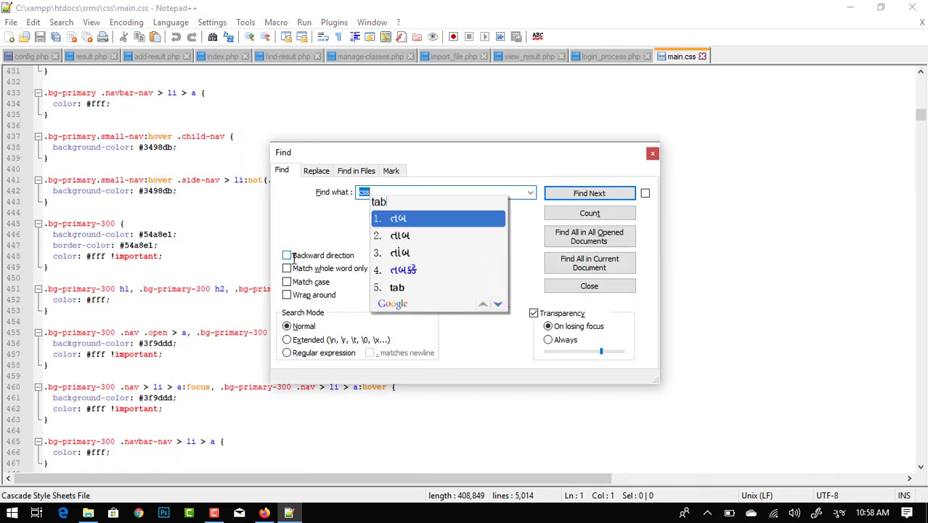
key(BackSpace)
key(BackSpace)
key(BackSpace)
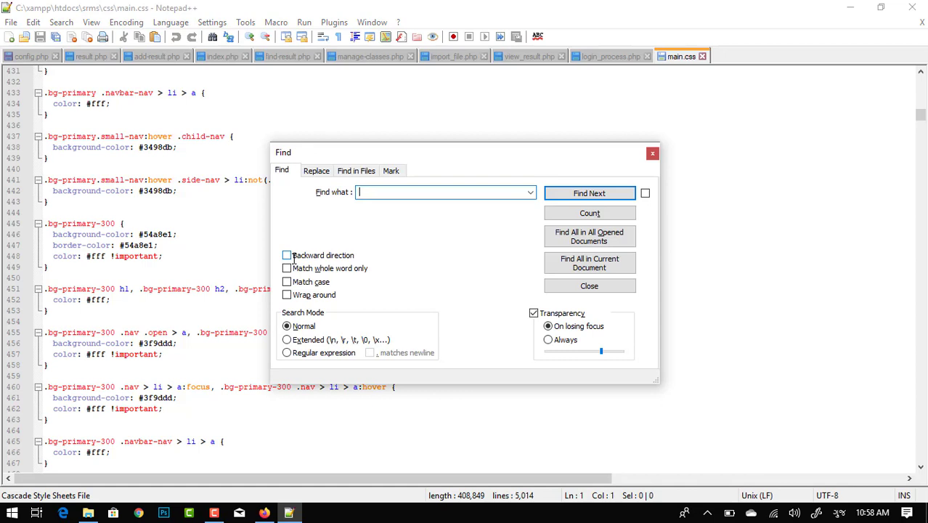
key(alt+shift)
key(Return)
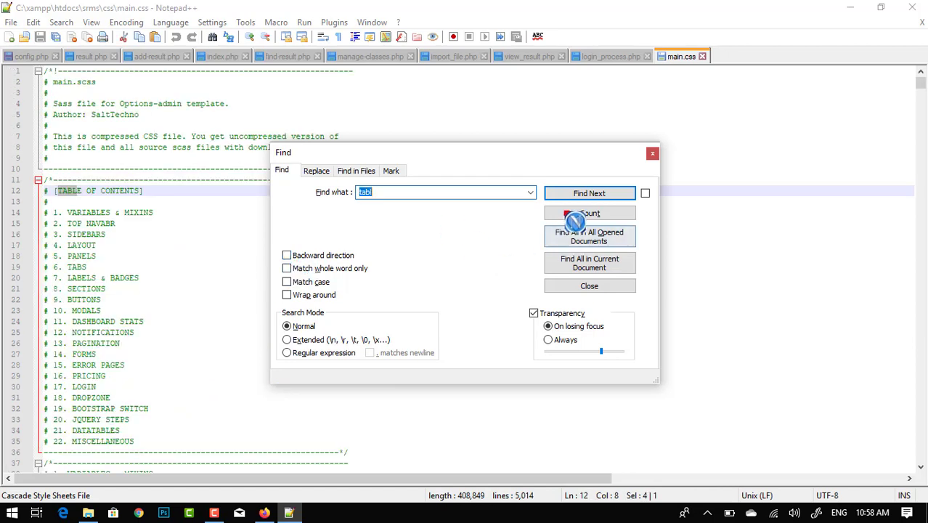
Step: Step through every remaining 'tabl' match until no further occurrences are found
click(590, 194)
click(590, 194)
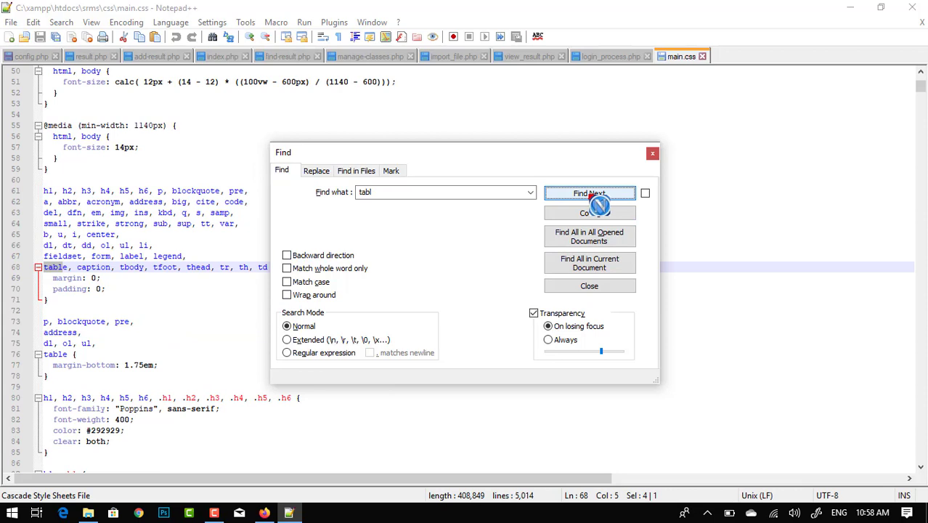
drag(439, 152, 470, 117)
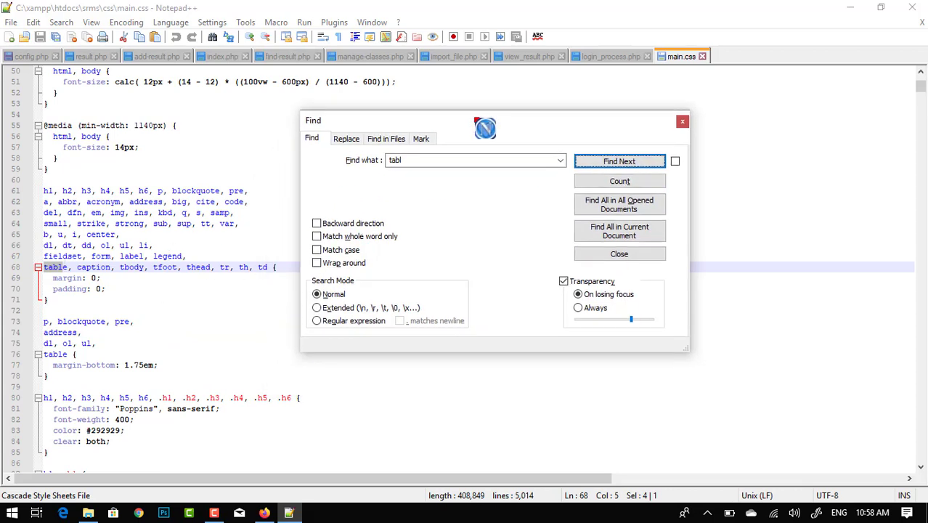
click(640, 163)
click(644, 164)
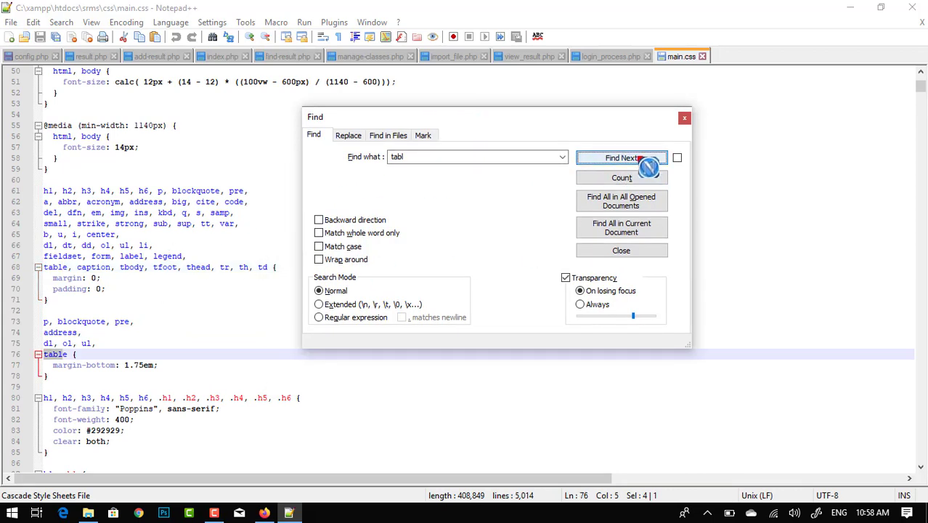
click(645, 164)
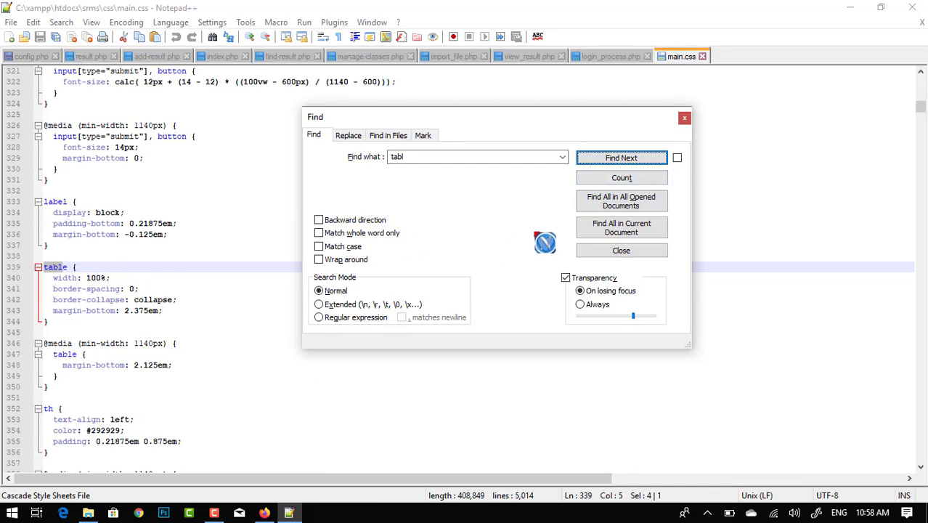
click(634, 163)
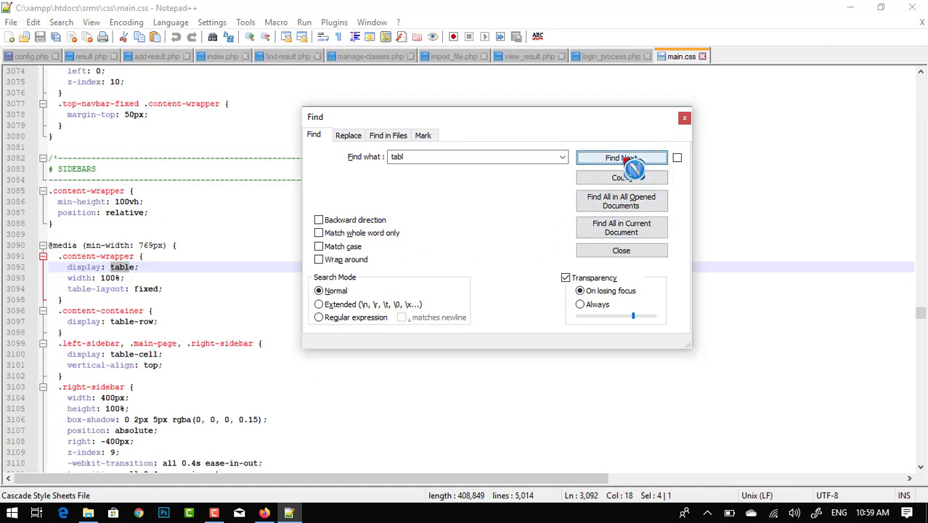
click(629, 162)
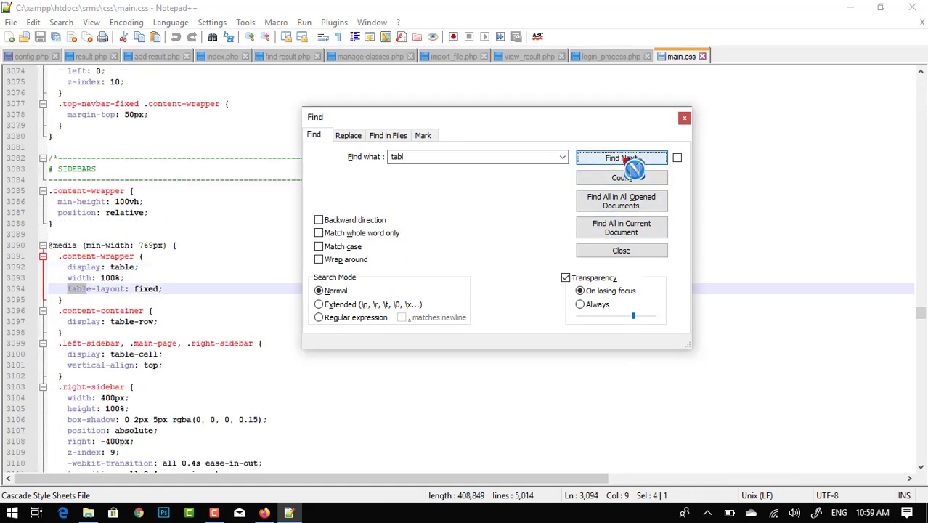
click(629, 161)
click(630, 162)
click(629, 161)
click(629, 161)
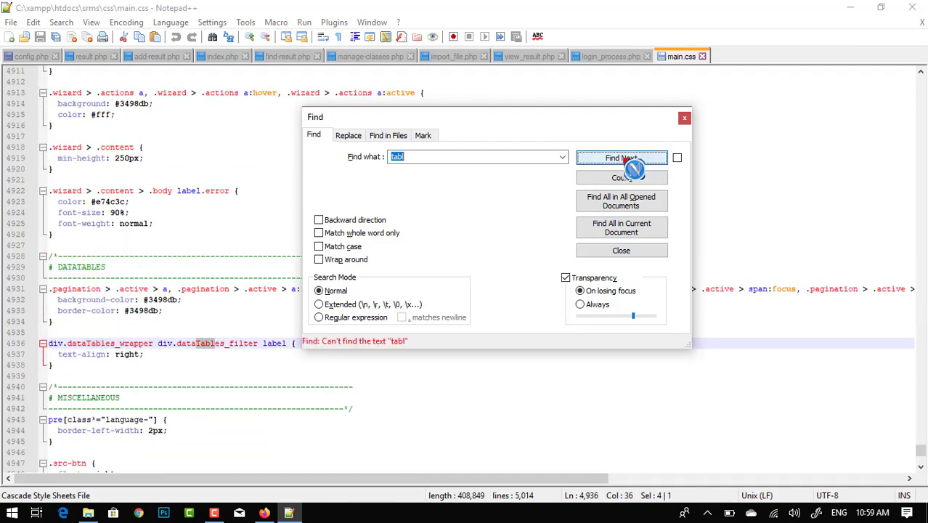
Step: Close the search and review the dataTables filter label rule near line 4936
click(626, 251)
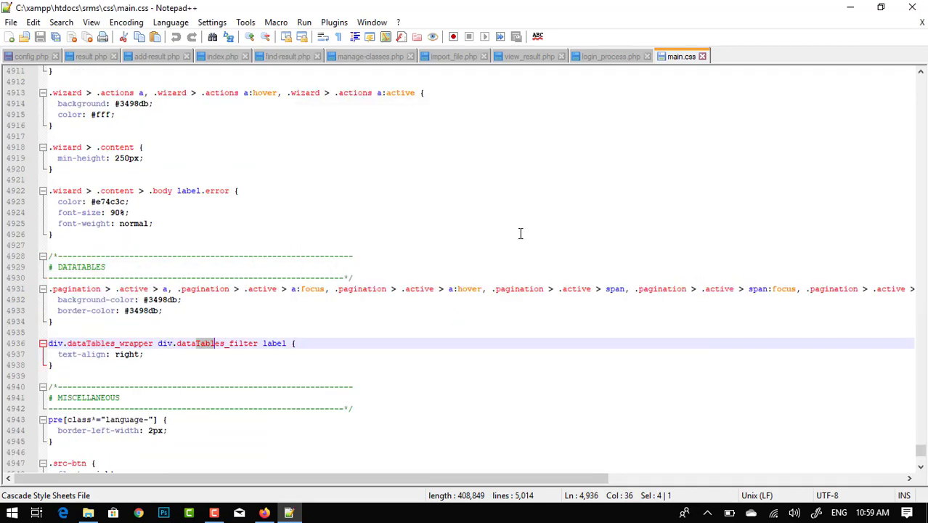
scroll(390, 261, down, 5)
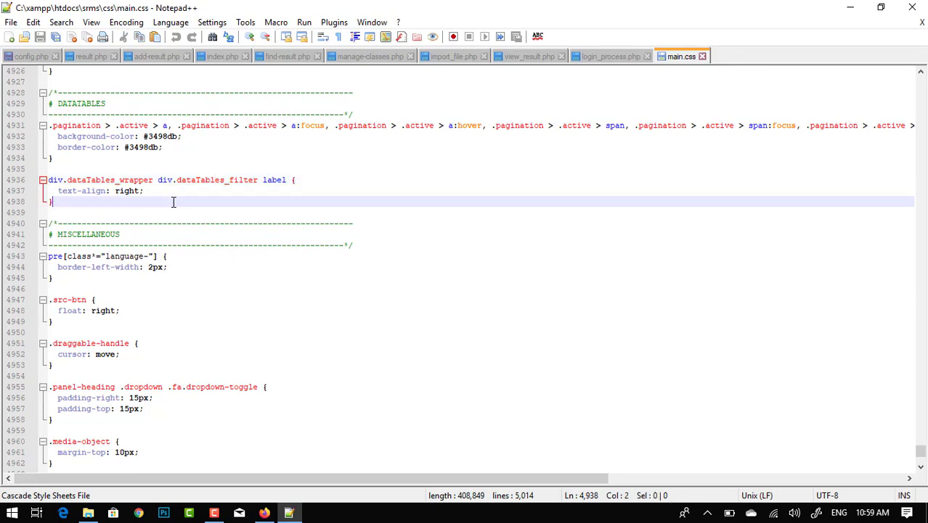
drag(175, 202, 65, 186)
drag(115, 136, 111, 136)
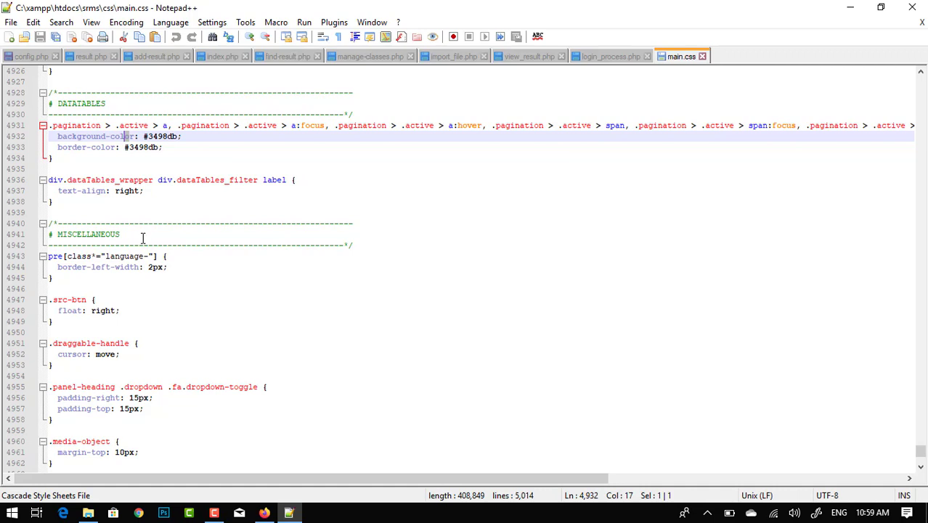
Step: Google 'w3 school table style css' in a new Firefox tab
click(264, 512)
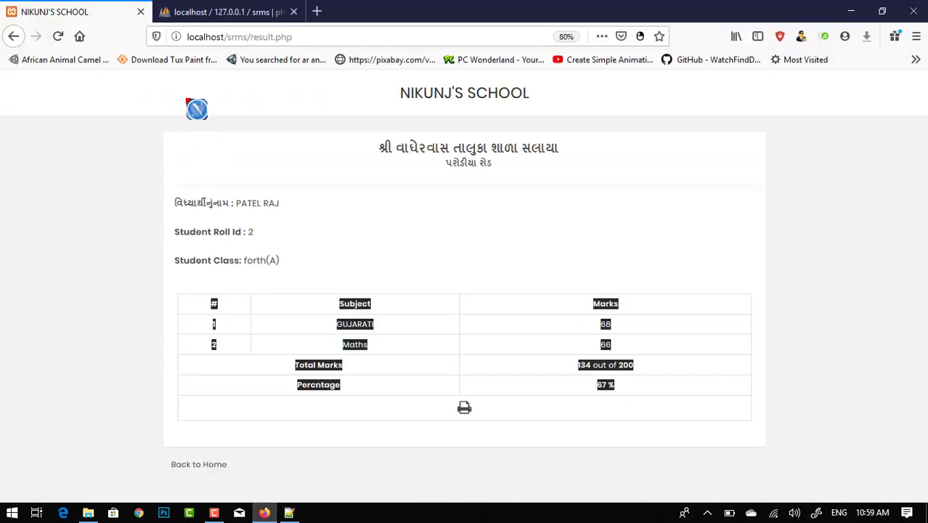
click(318, 13)
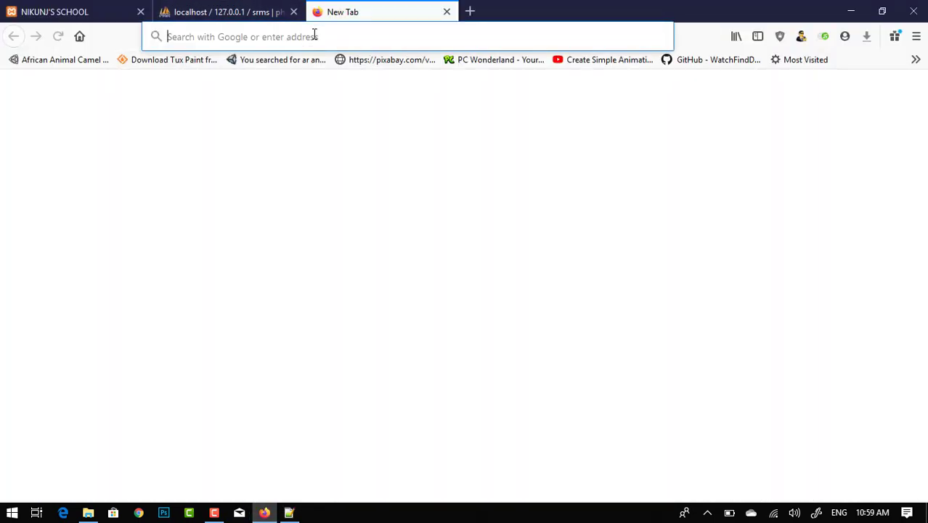
text(w3 )
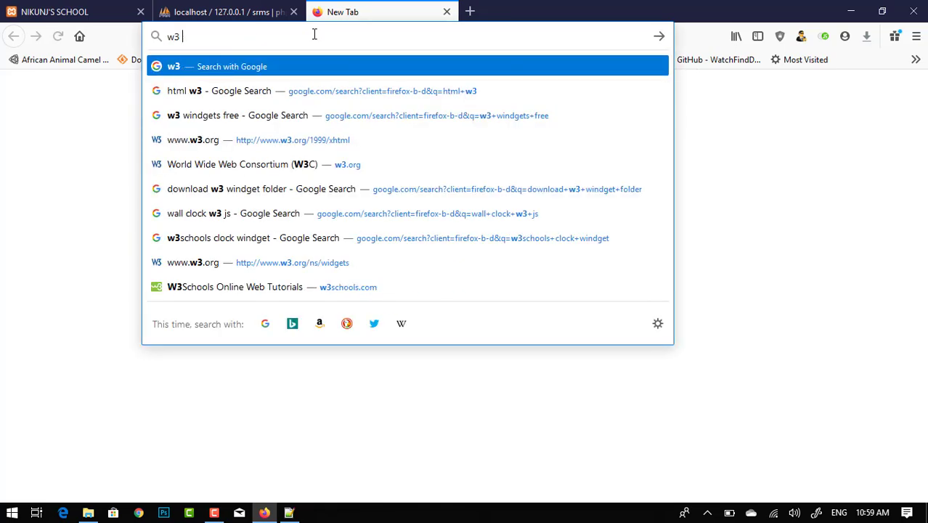
text(school )
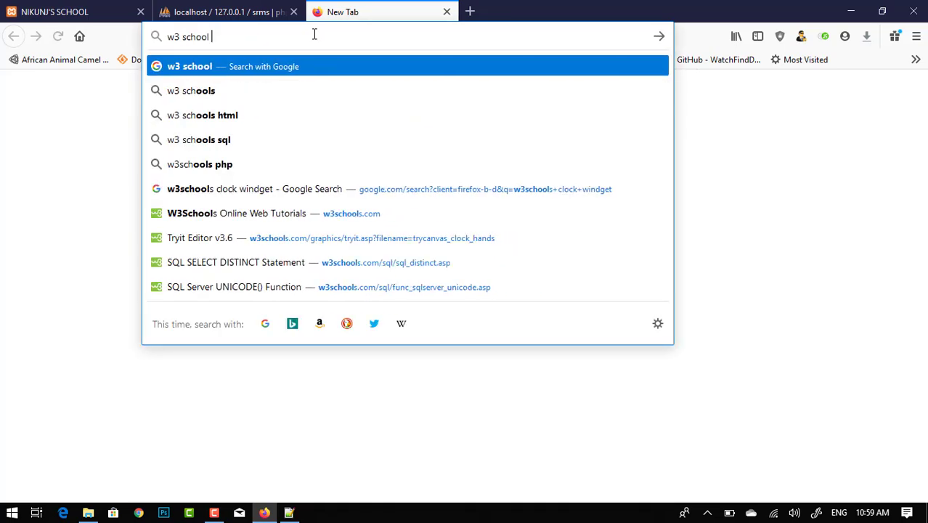
text(tab)
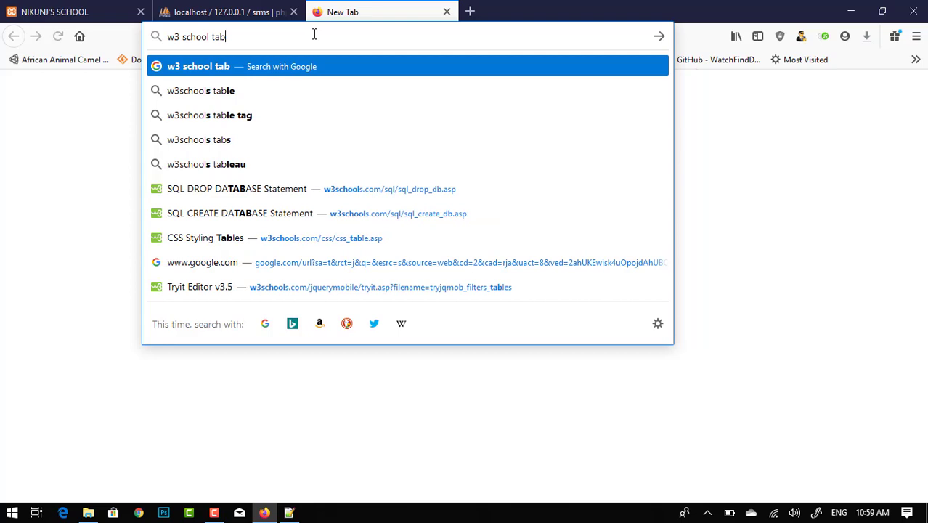
text(le st)
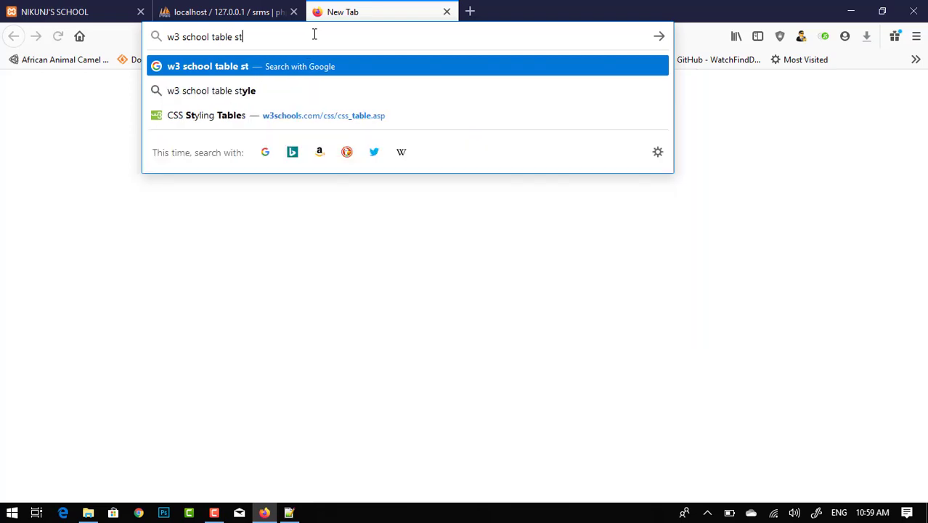
text(yle )
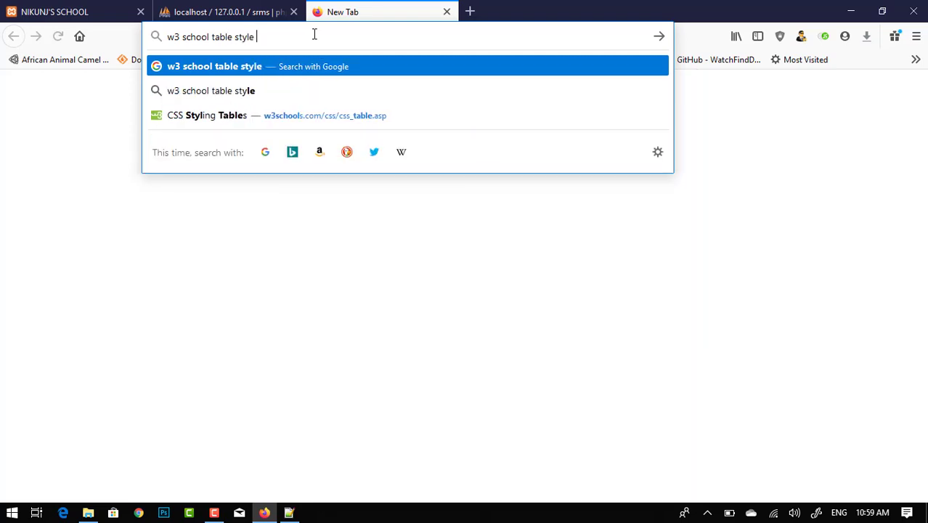
text(css)
key(Return)
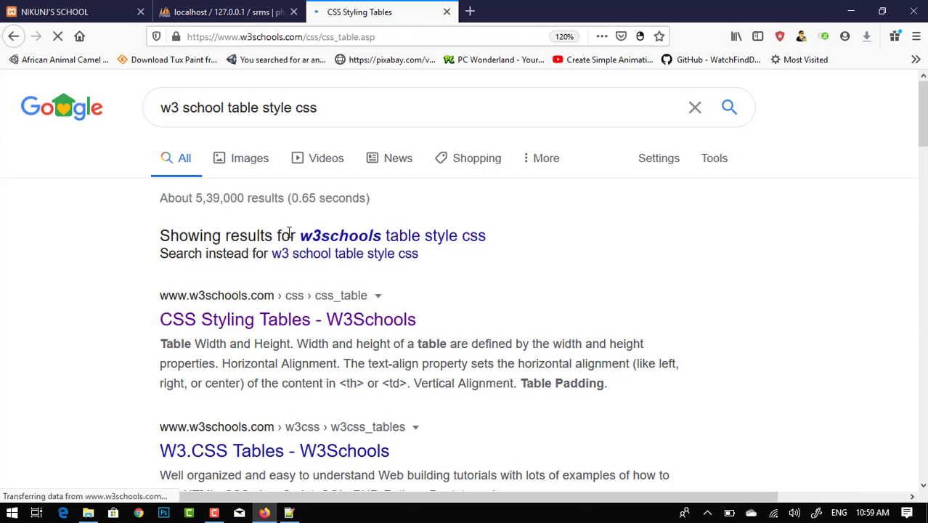
Step: Scroll W3Schools' CSS Styling Tables page to the Collapse Table Borders section
scroll(363, 276, down, 3)
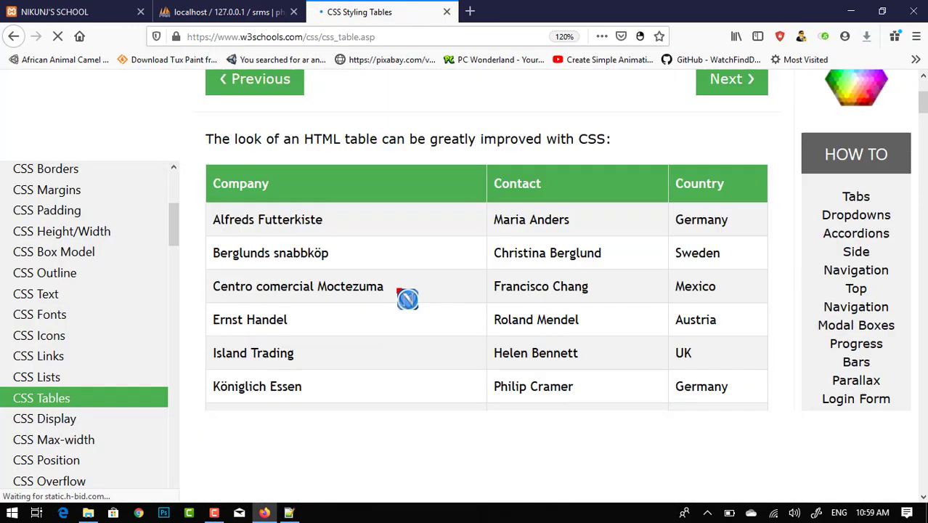
scroll(552, 254, down, 5)
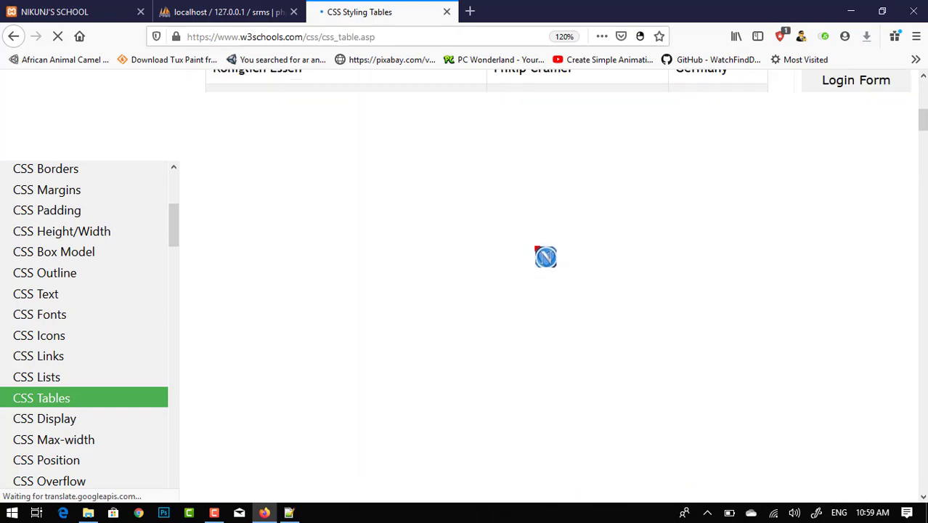
scroll(508, 290, up, 5)
scroll(476, 267, down, 8)
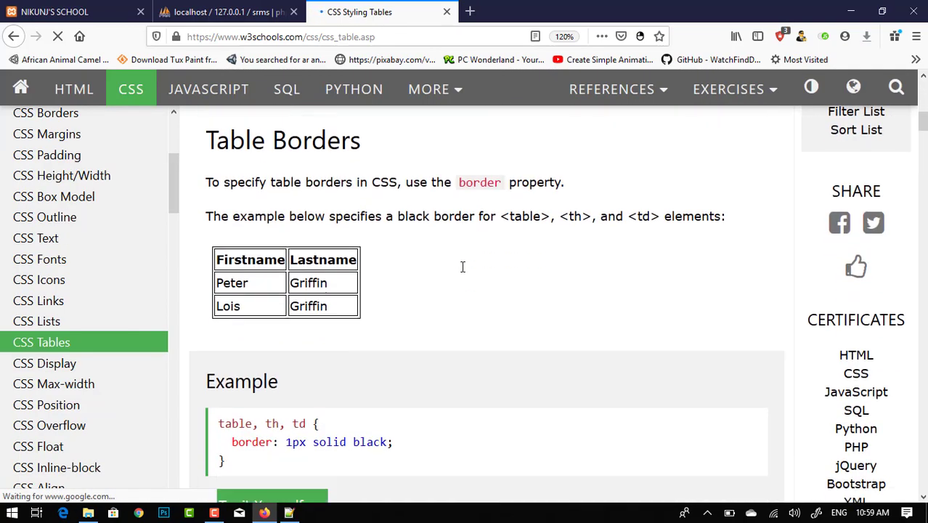
scroll(461, 266, down, 5)
scroll(465, 268, up, 10)
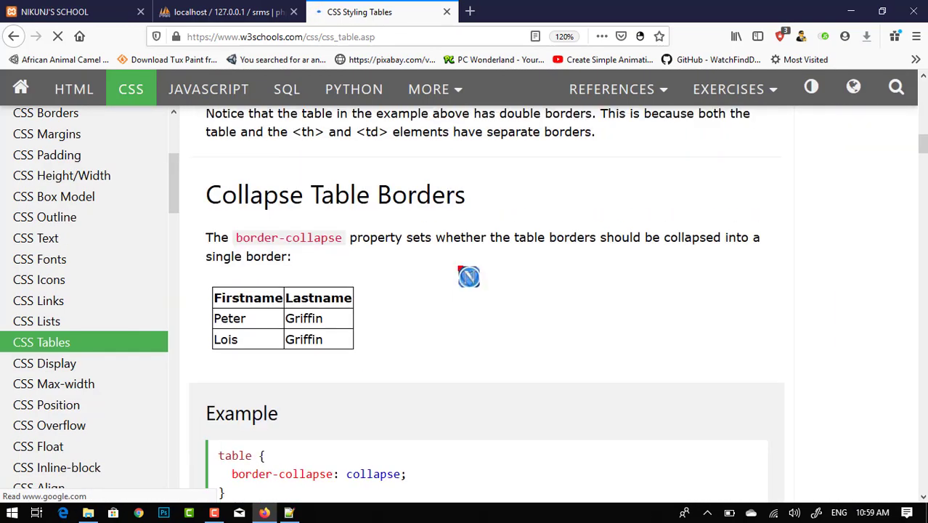